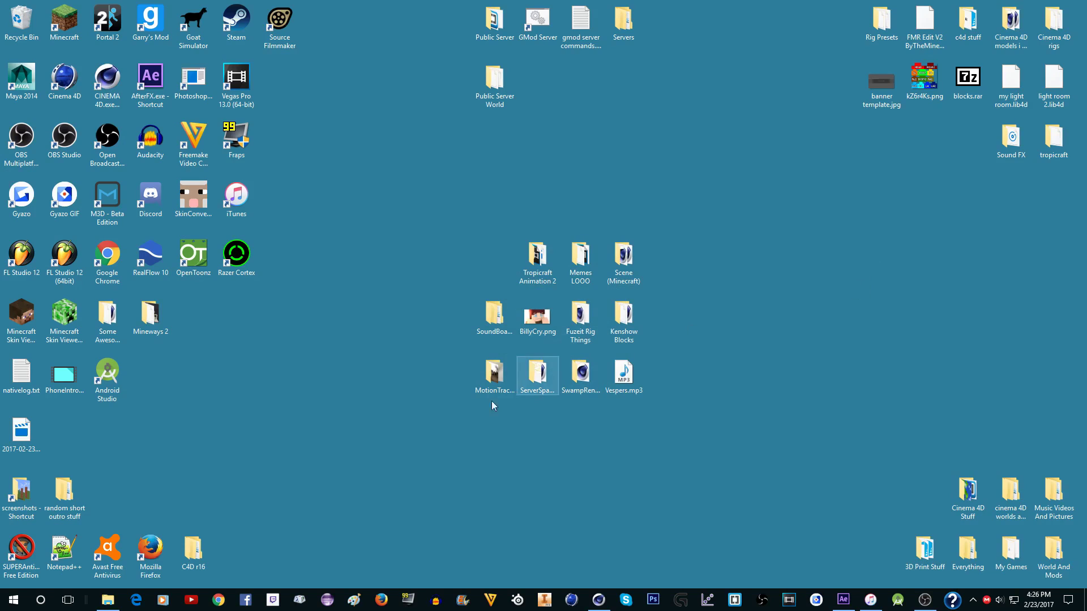
Step: Import Background.MOV from the desktop's MotionTracking folder into the After Effects project
click(843, 600)
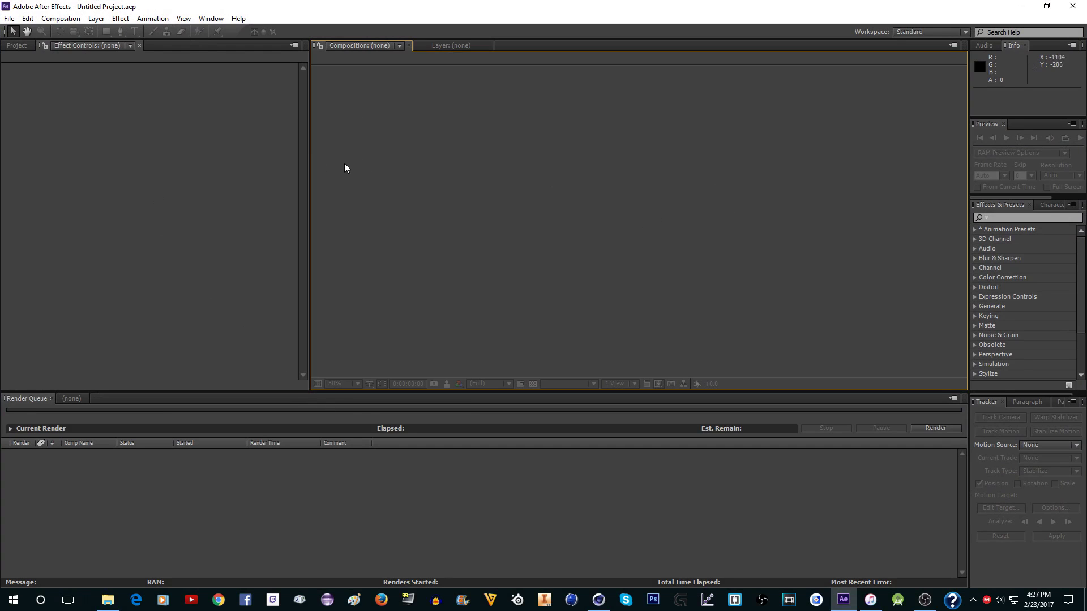
click(20, 45)
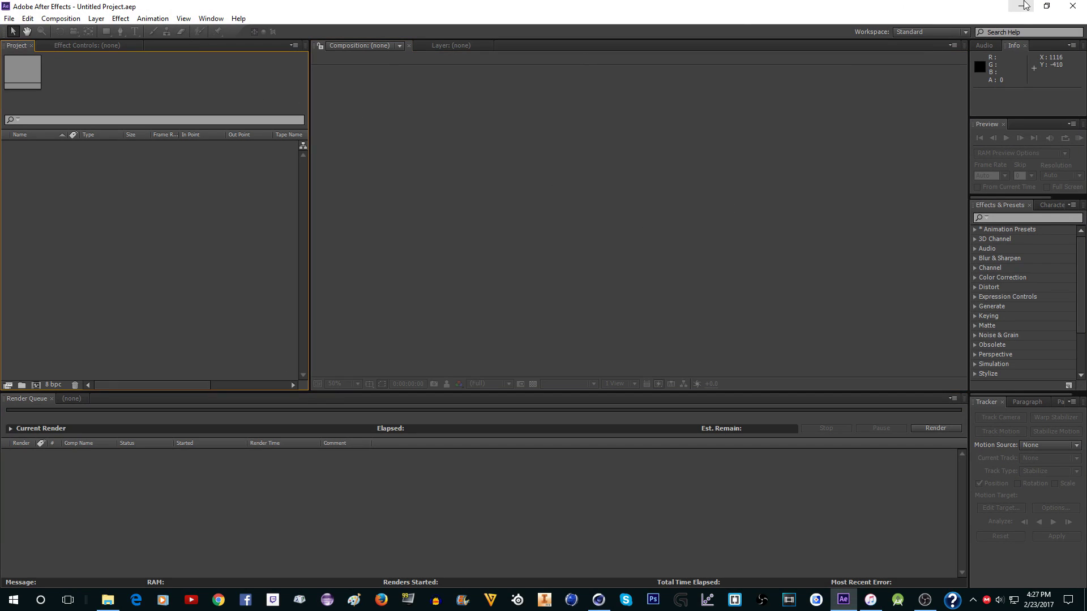
click(1025, 6)
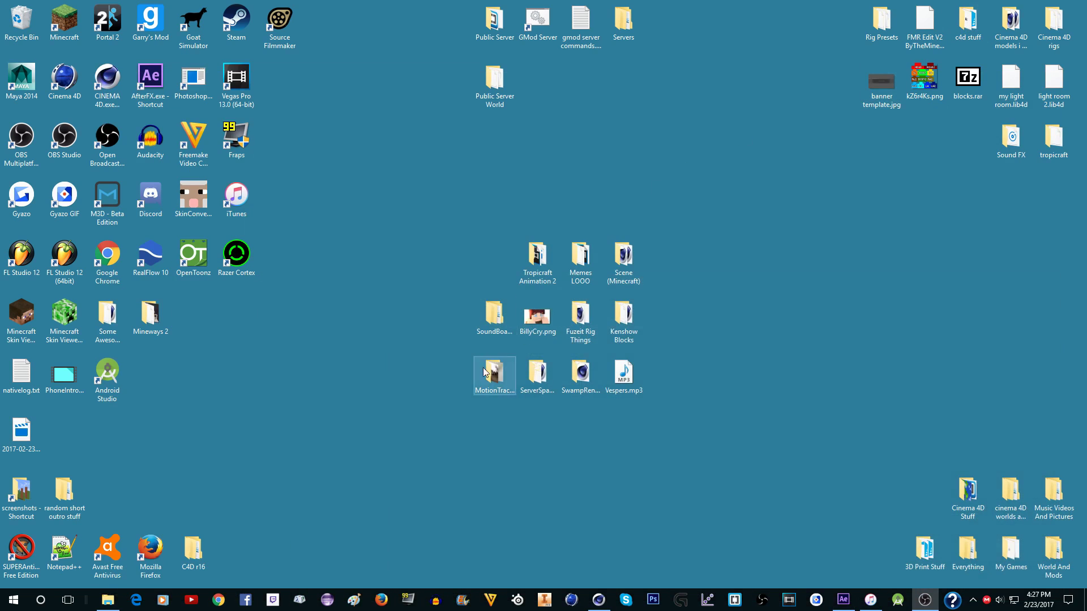
double_click(500, 377)
click(481, 245)
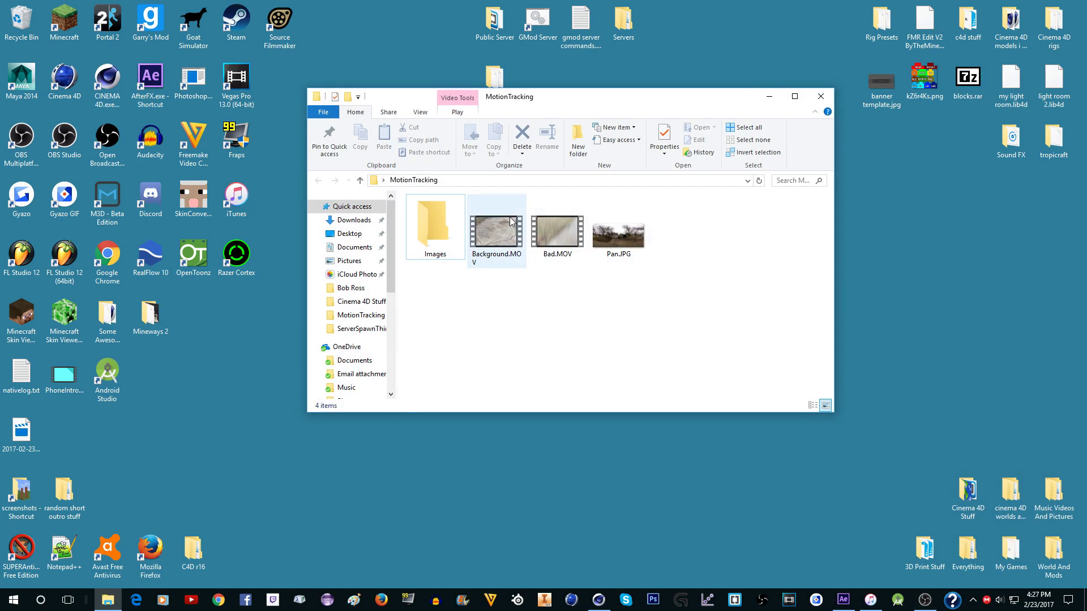
drag(488, 237, 163, 204)
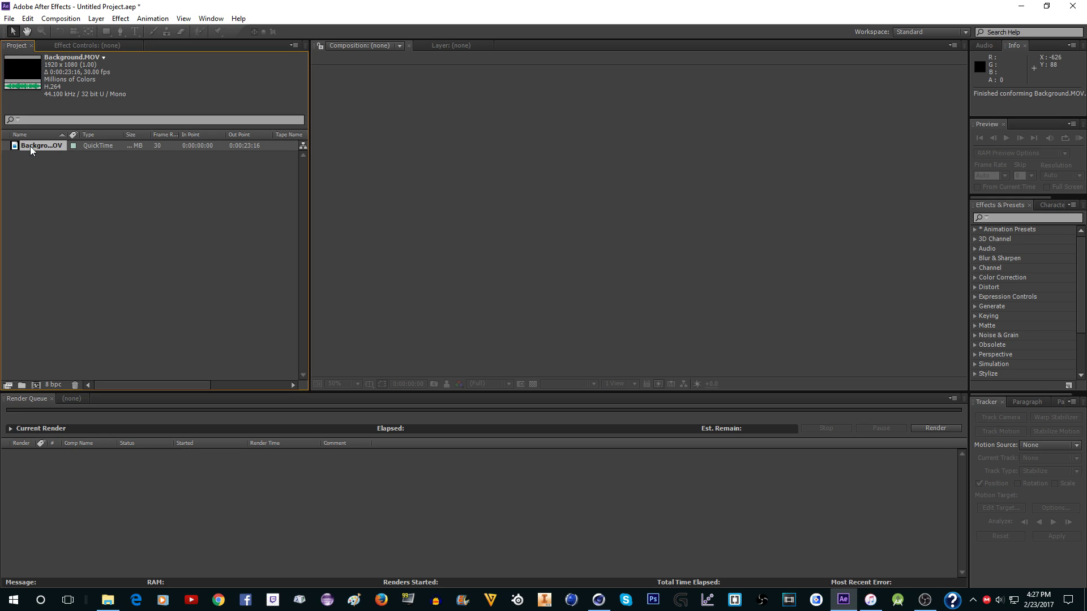
Step: Create a composition from the Background.MOV footage and open it
drag(31, 150, 40, 385)
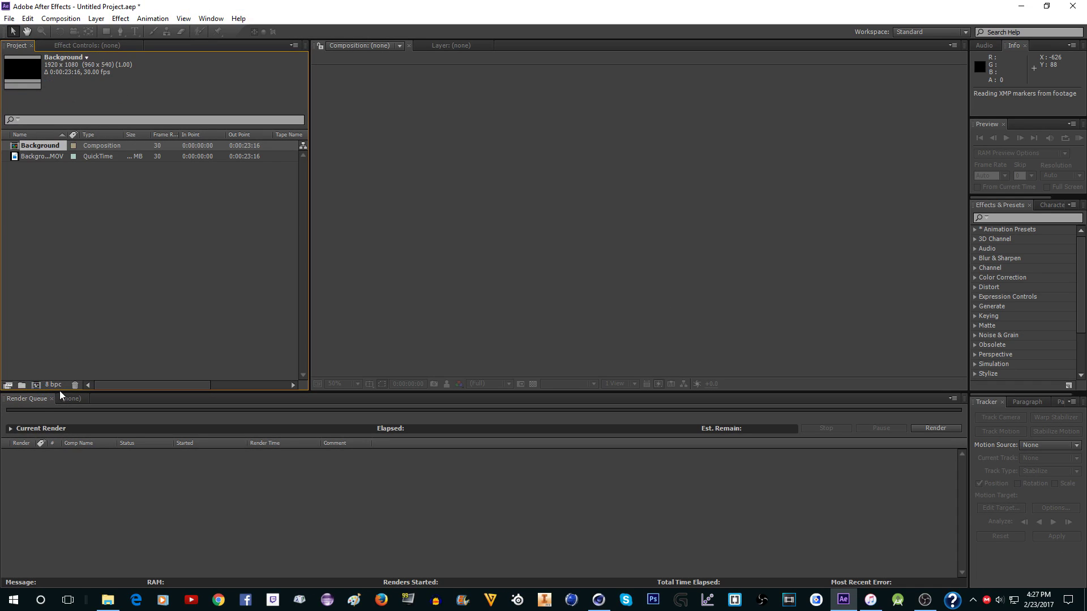
double_click(29, 147)
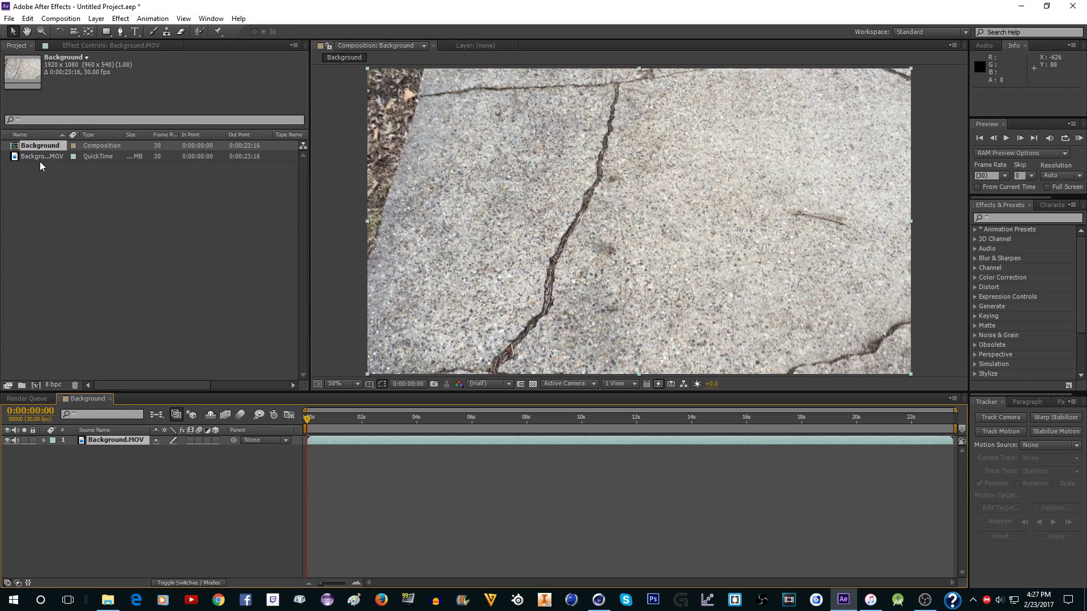
Step: Export the Background.MOV footage to the render queue
click(38, 157)
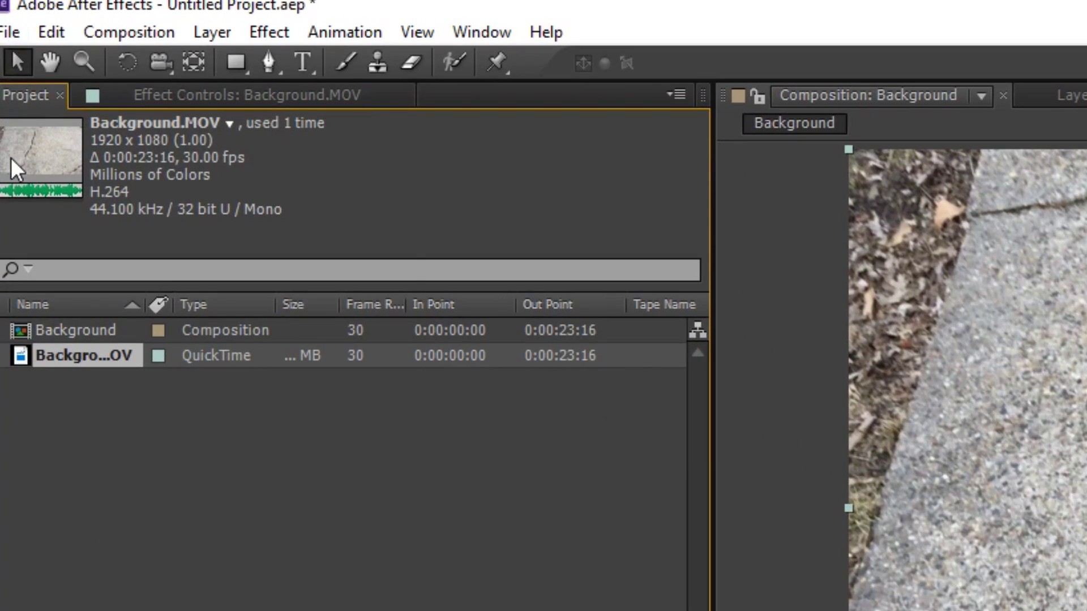
click(10, 32)
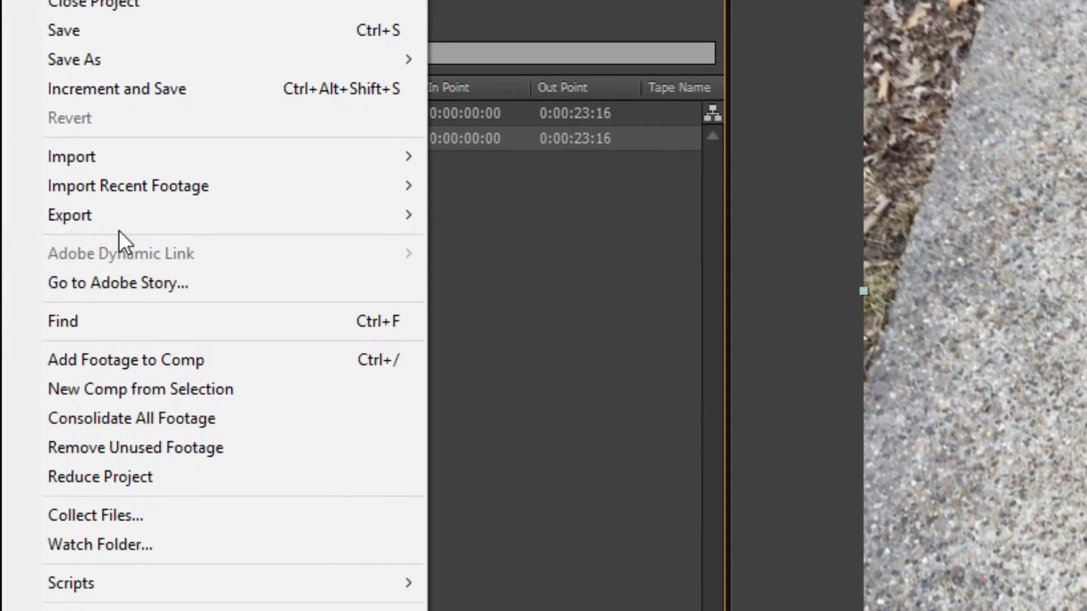
mouse_move(404, 419)
click(469, 215)
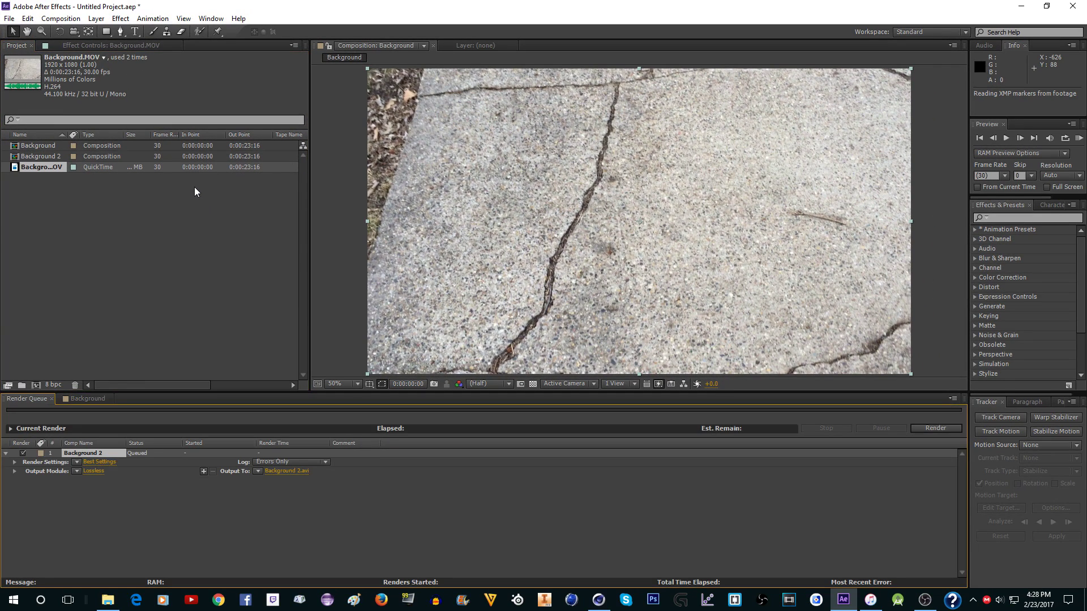
Step: Set the output module format of the queued Background 2 render to PNG Sequence
click(93, 471)
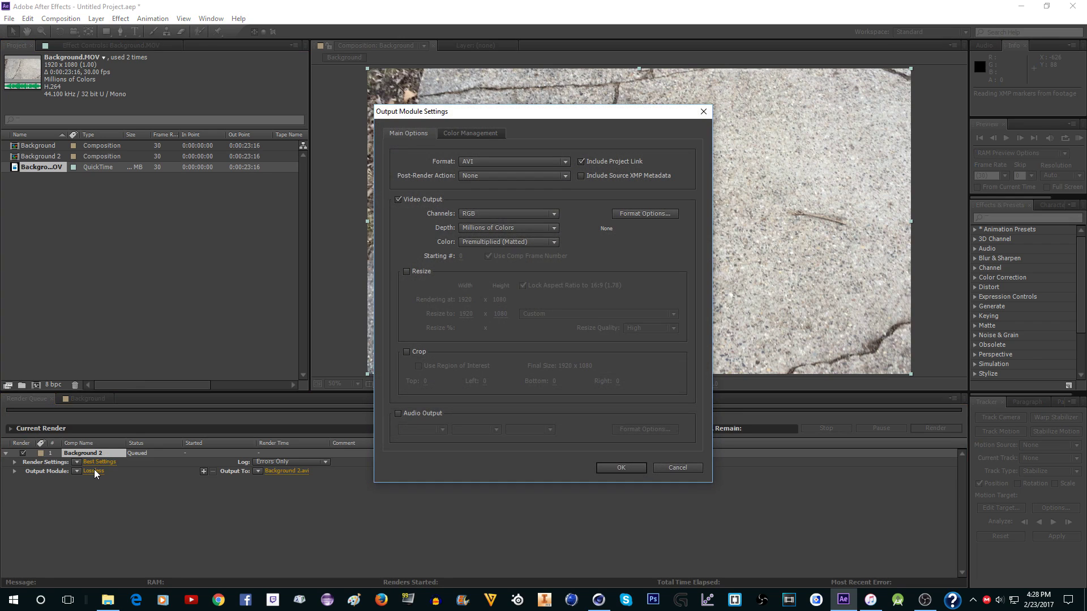
click(473, 161)
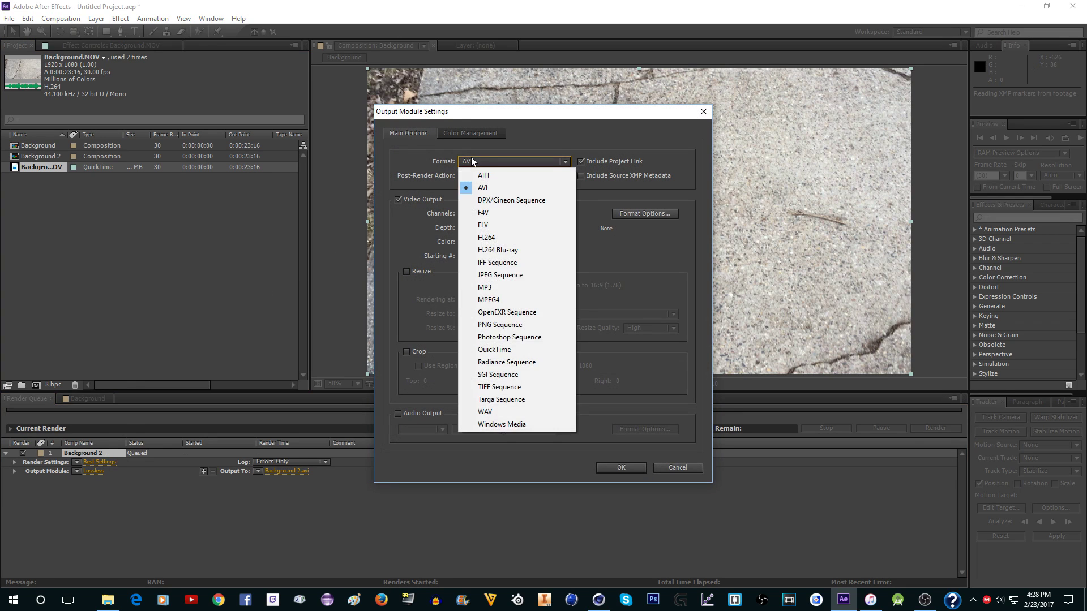
click(528, 329)
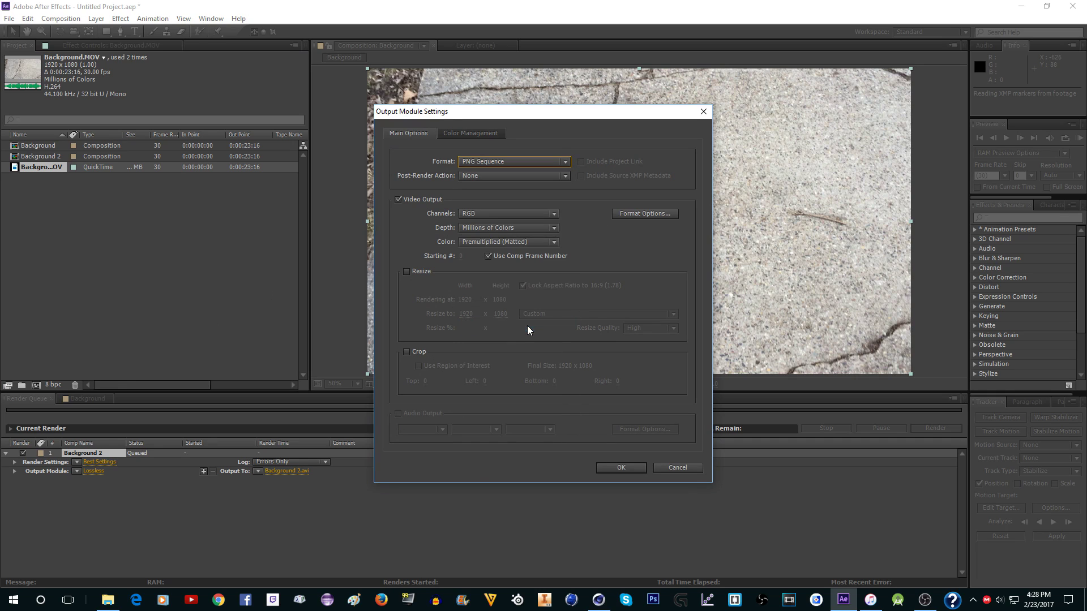
click(620, 468)
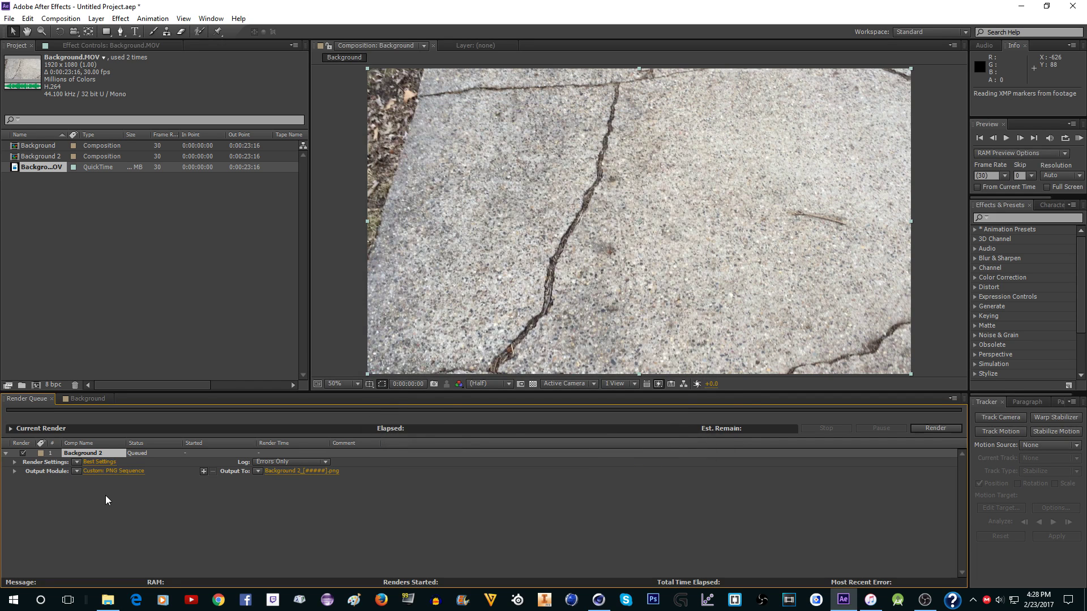
Step: Check the frame rate in the Background 2 render settings against the footage and accept the settings
click(99, 462)
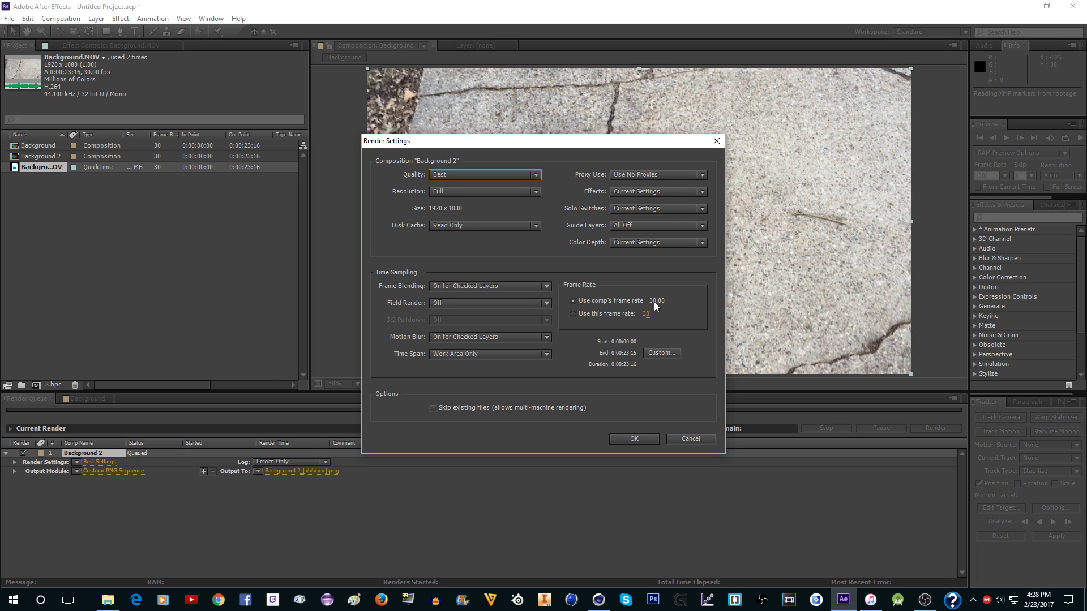
click(634, 439)
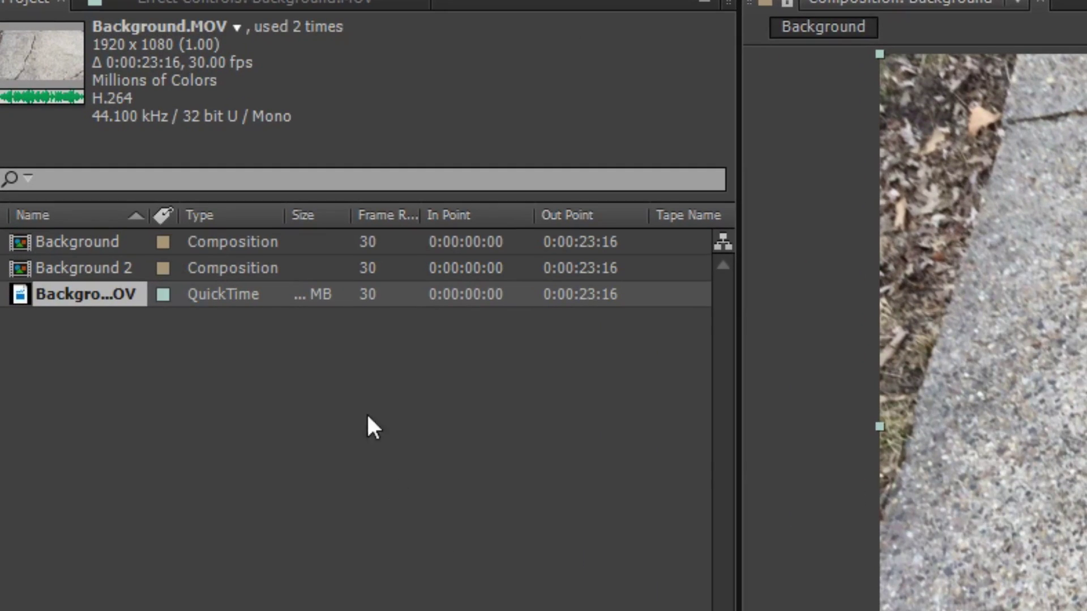
click(371, 295)
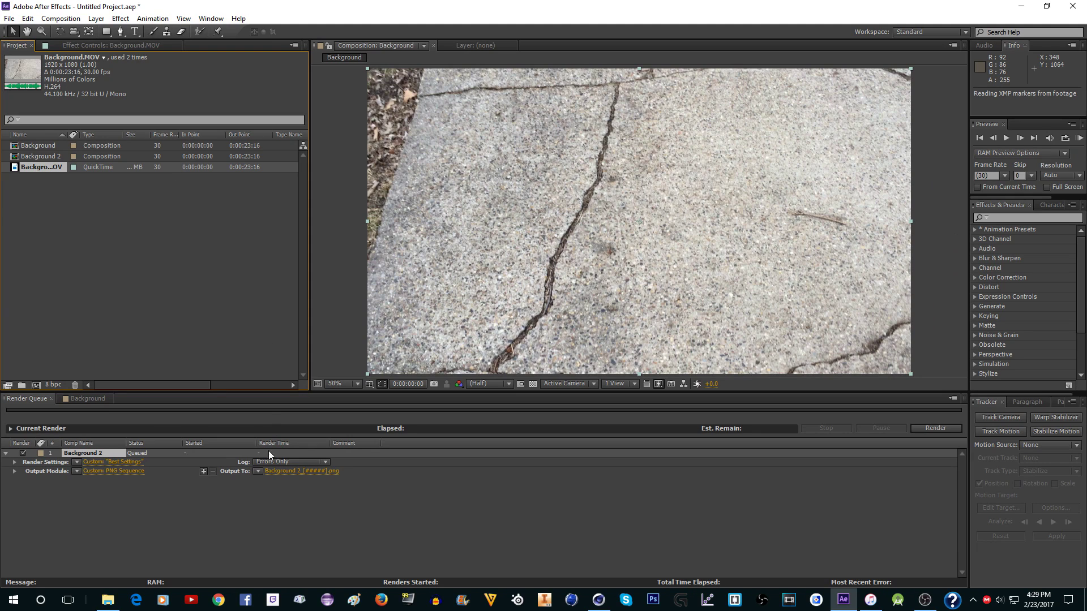
Step: Set the output location to the Images folder inside MotionTracking, keeping the file name Background 2_[#####].png, and start the render
click(281, 471)
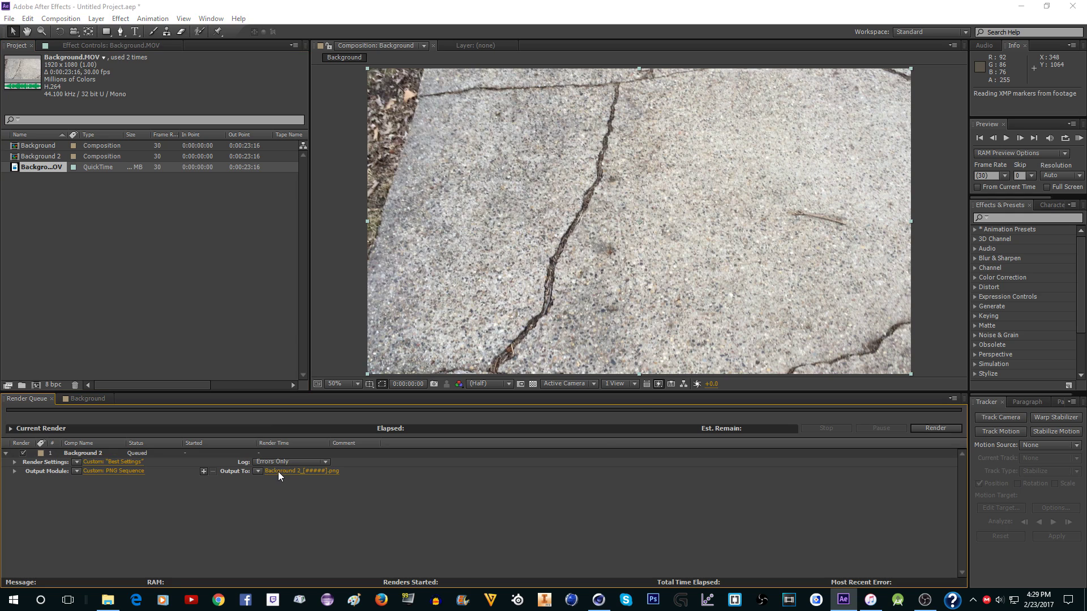
scroll(52, 249, down, 3)
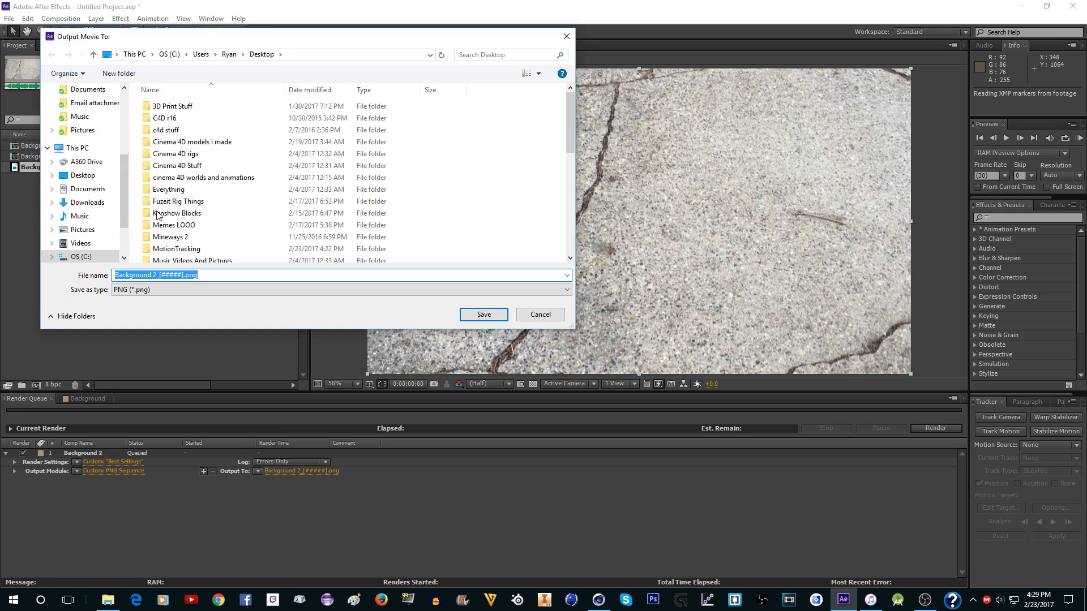
click(84, 175)
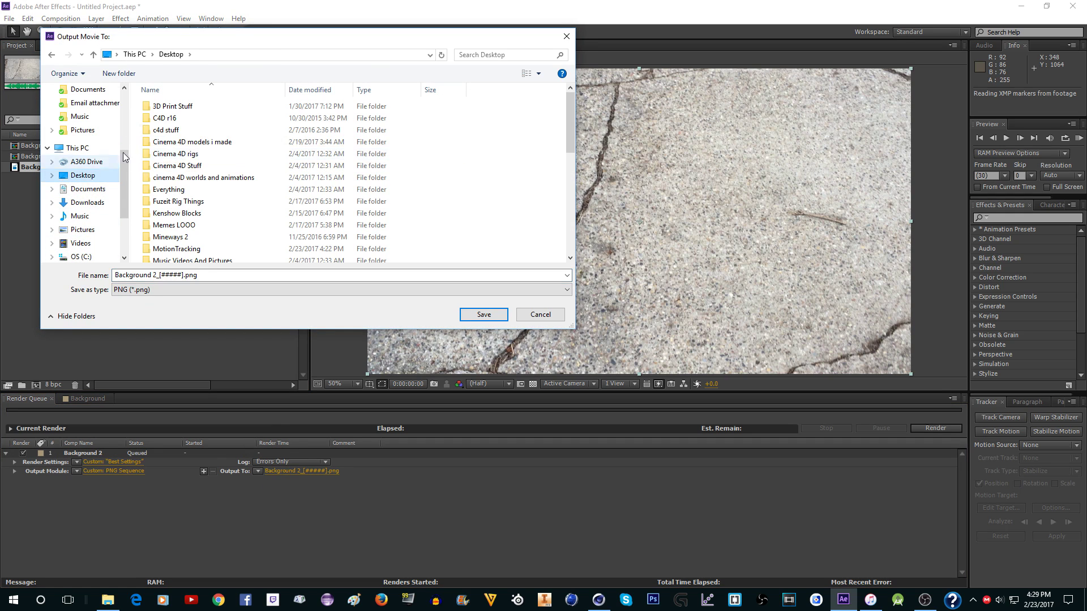
scroll(184, 229, down, 2)
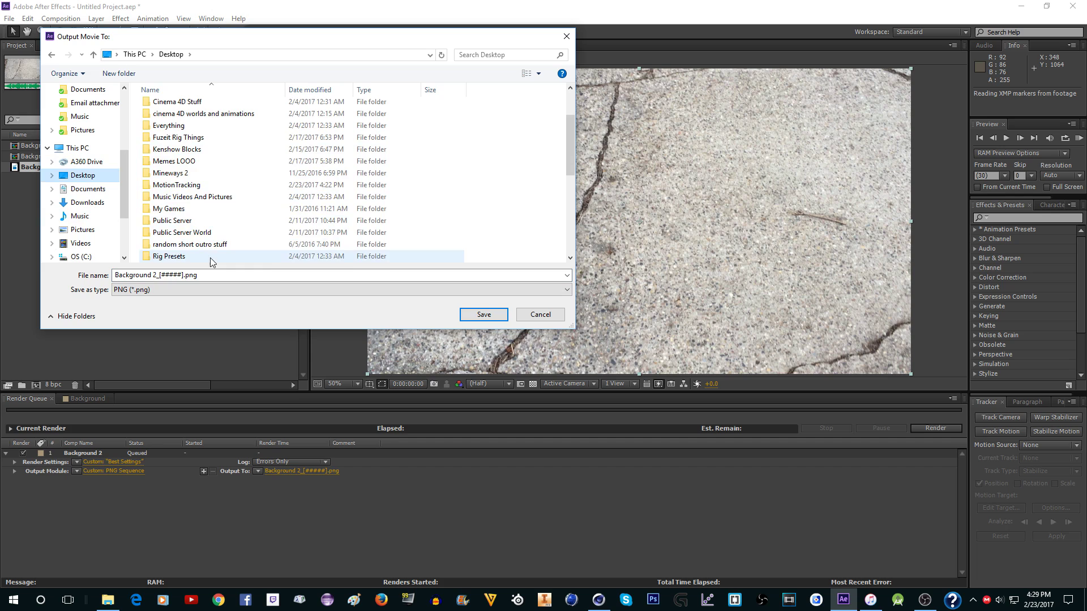
double_click(210, 185)
double_click(187, 126)
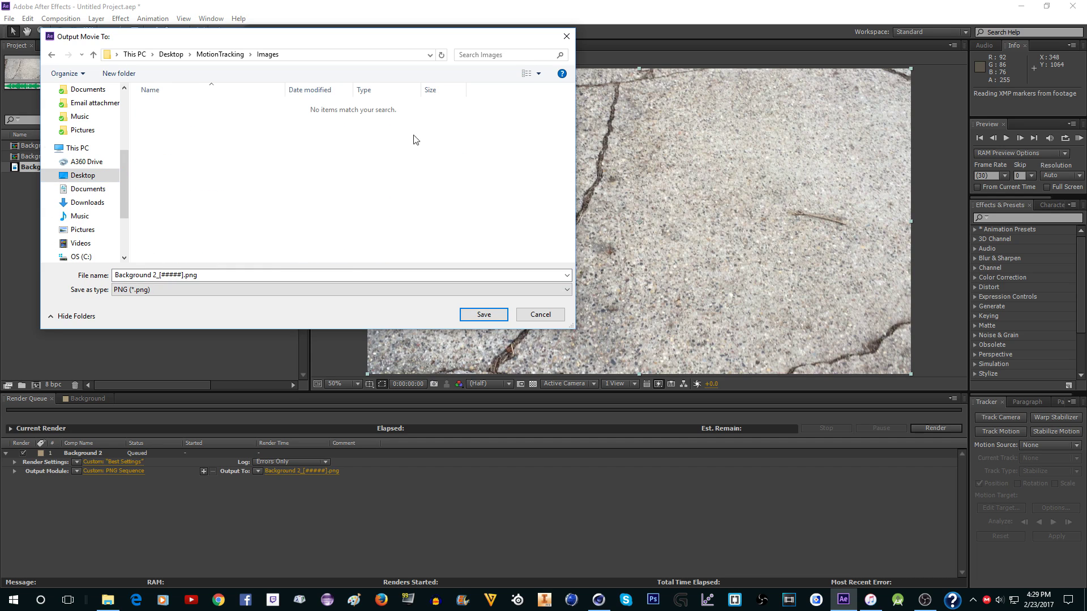
click(141, 277)
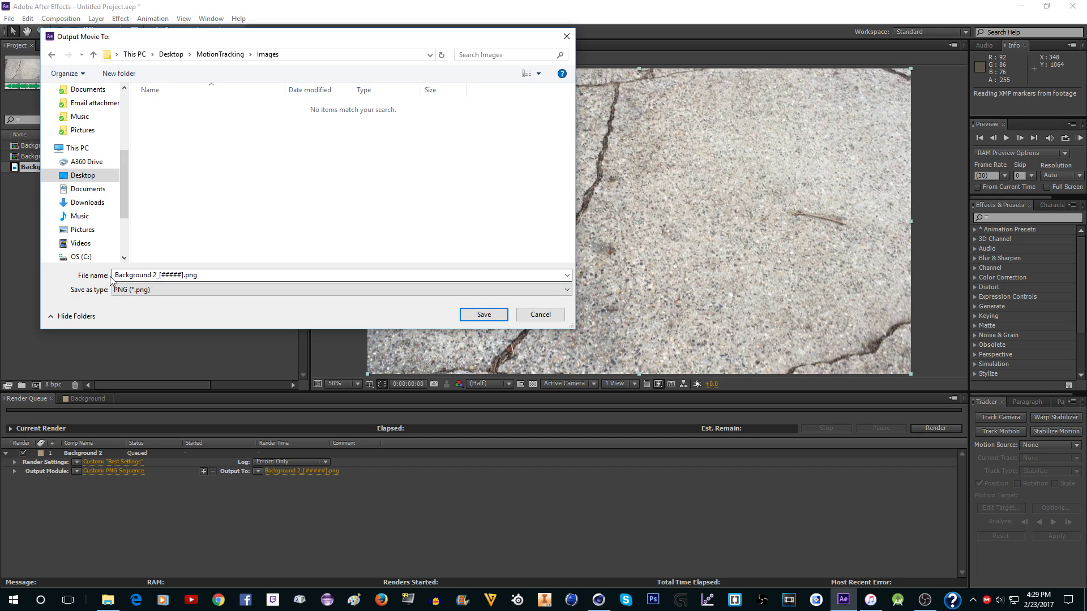
key(Return)
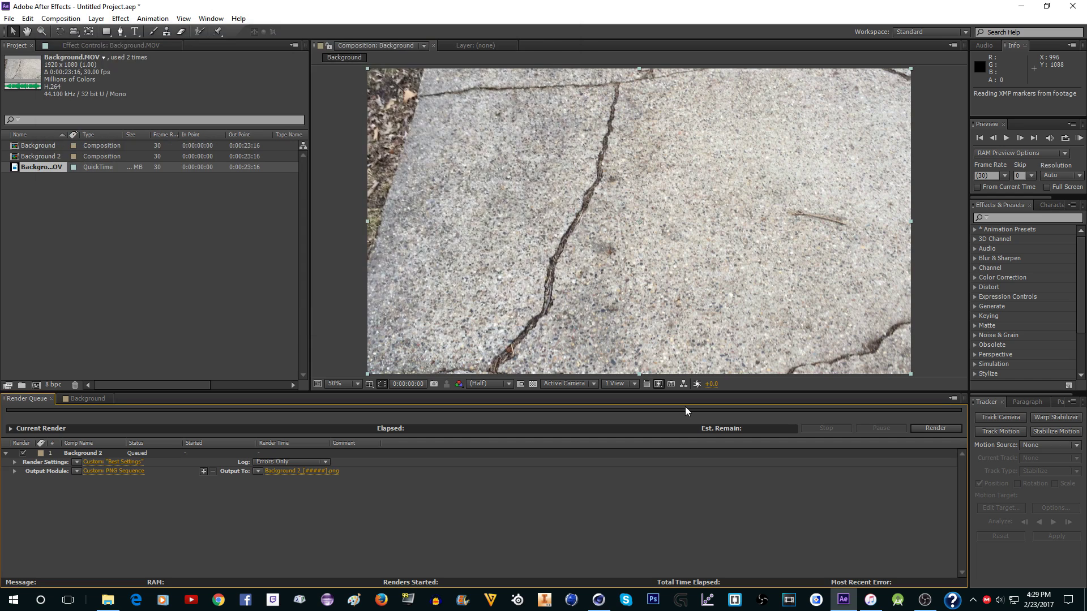
click(928, 428)
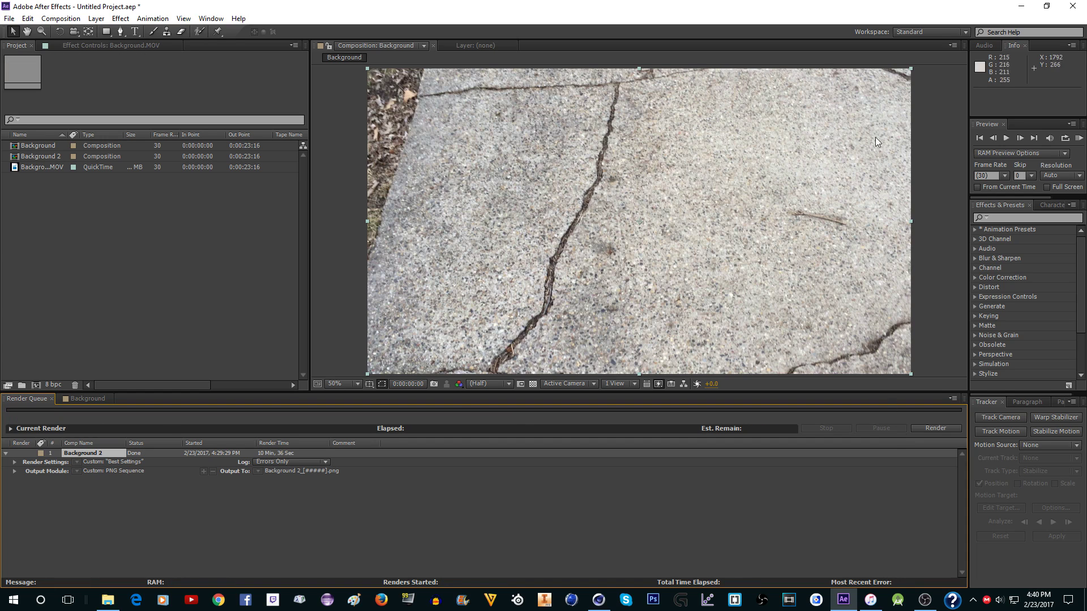
Step: Open the Images folder and look through the rendered PNG frames down to the last one
click(1021, 7)
double_click(453, 235)
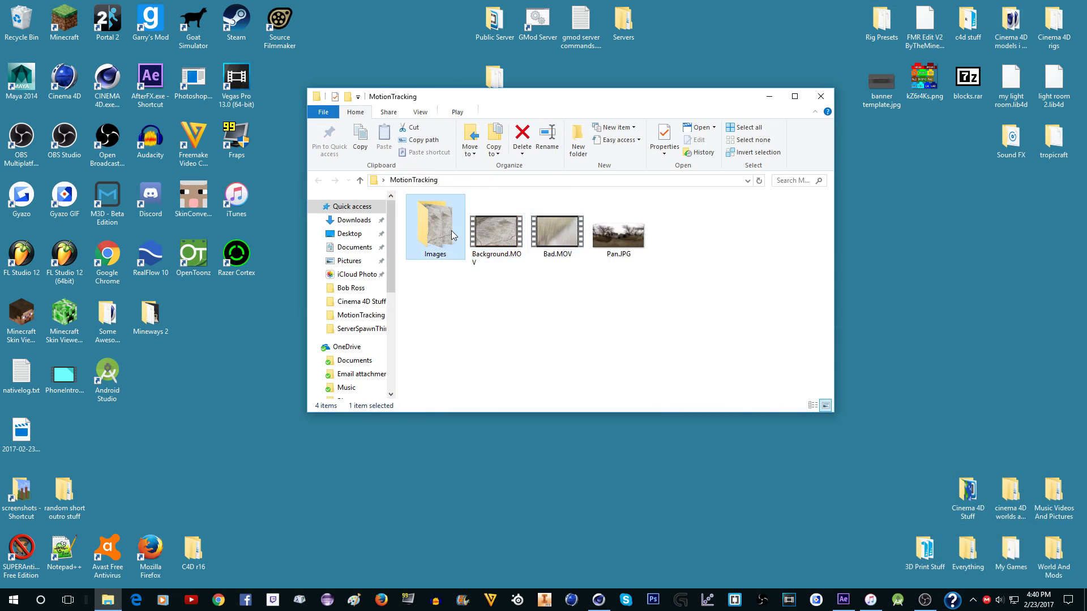
drag(830, 212, 791, 388)
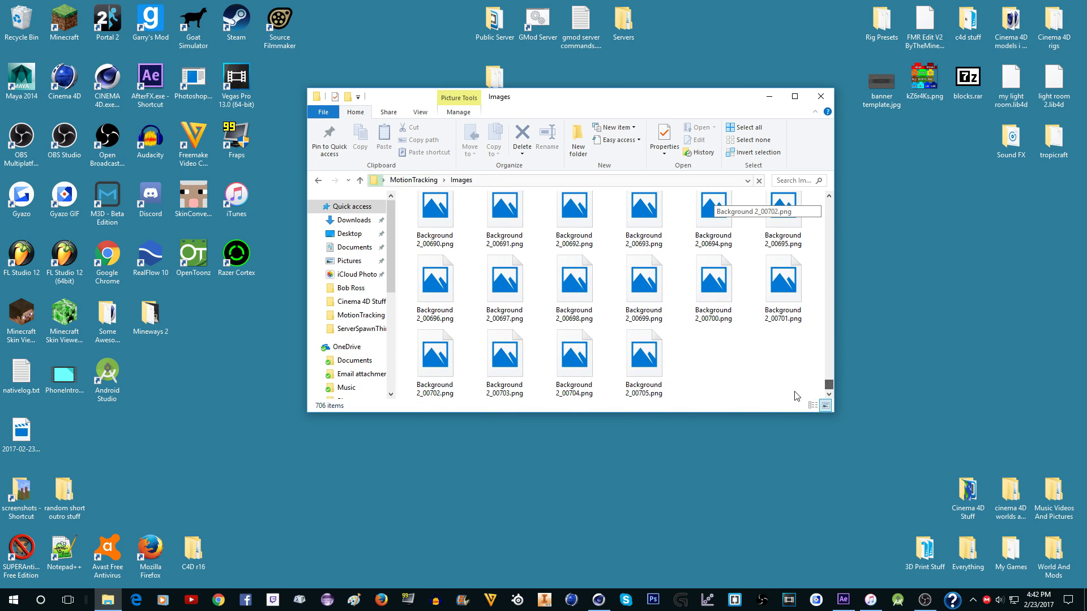
Step: Close After Effects and the Images folder window, and switch to Cinema 4D
click(842, 609)
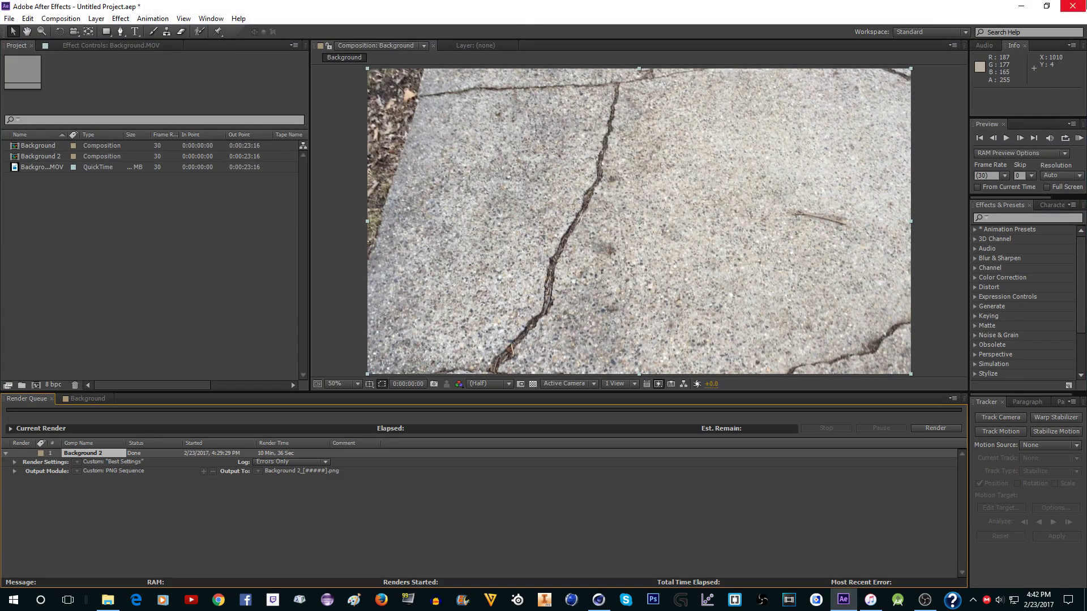
click(1076, 3)
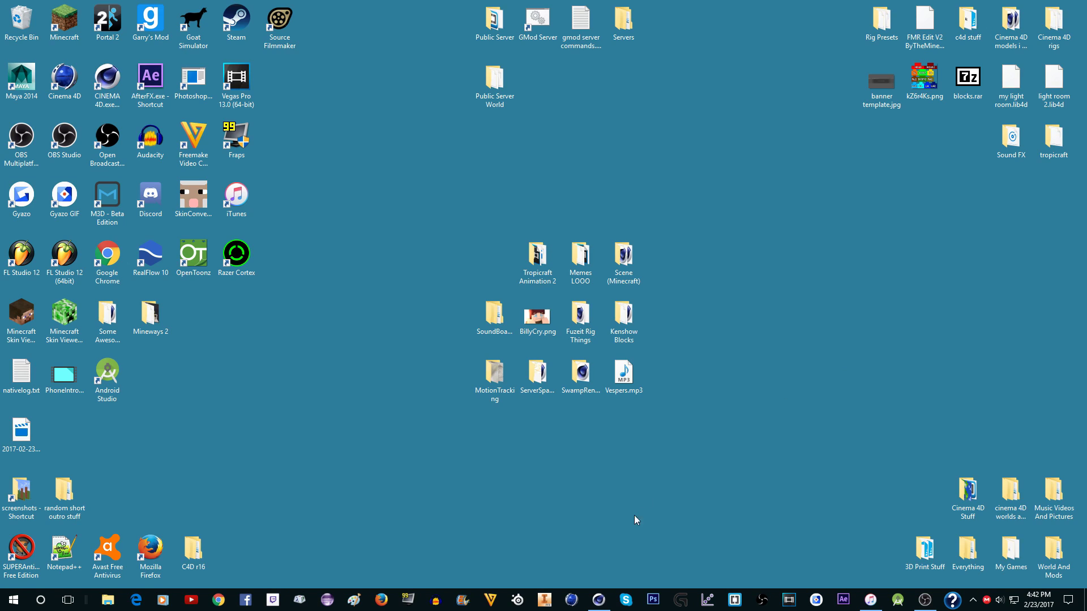
click(598, 600)
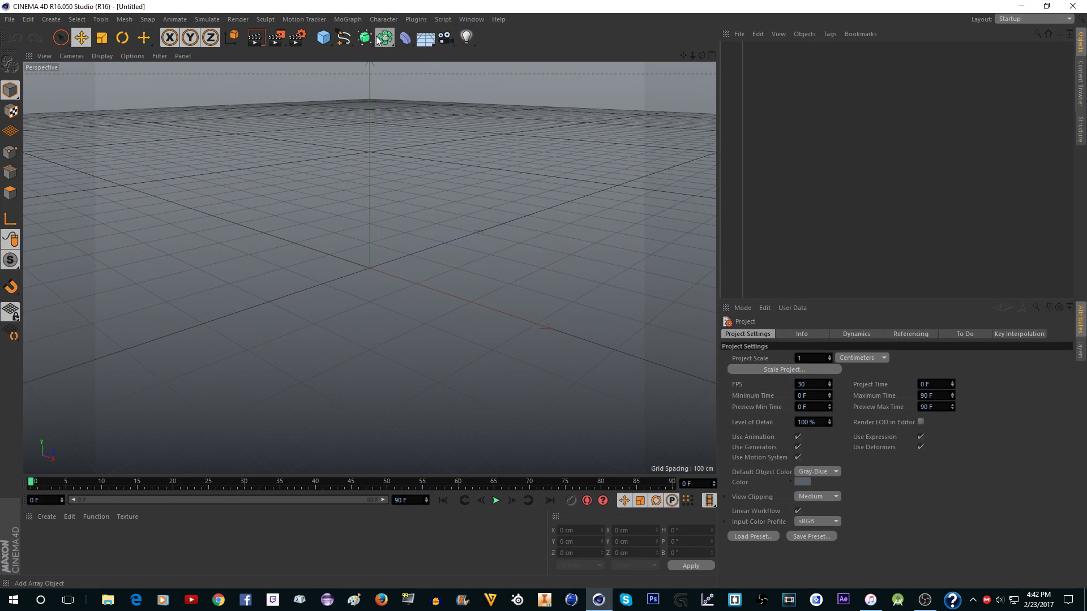
Step: Load the Video Render Settings 1080p Better preset into the render settings
click(304, 40)
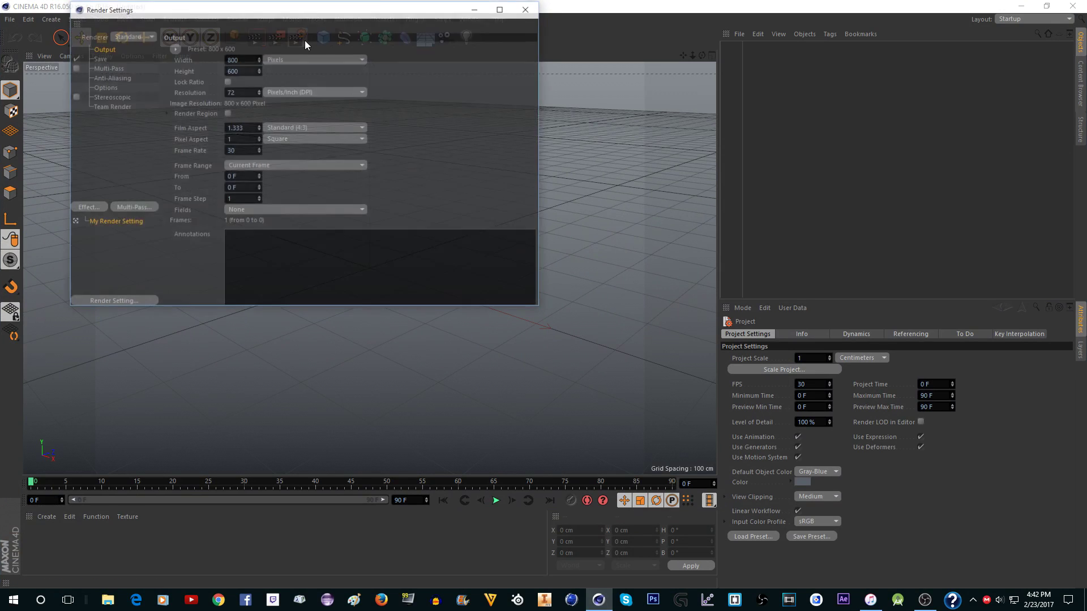
drag(270, 16, 331, 54)
click(170, 339)
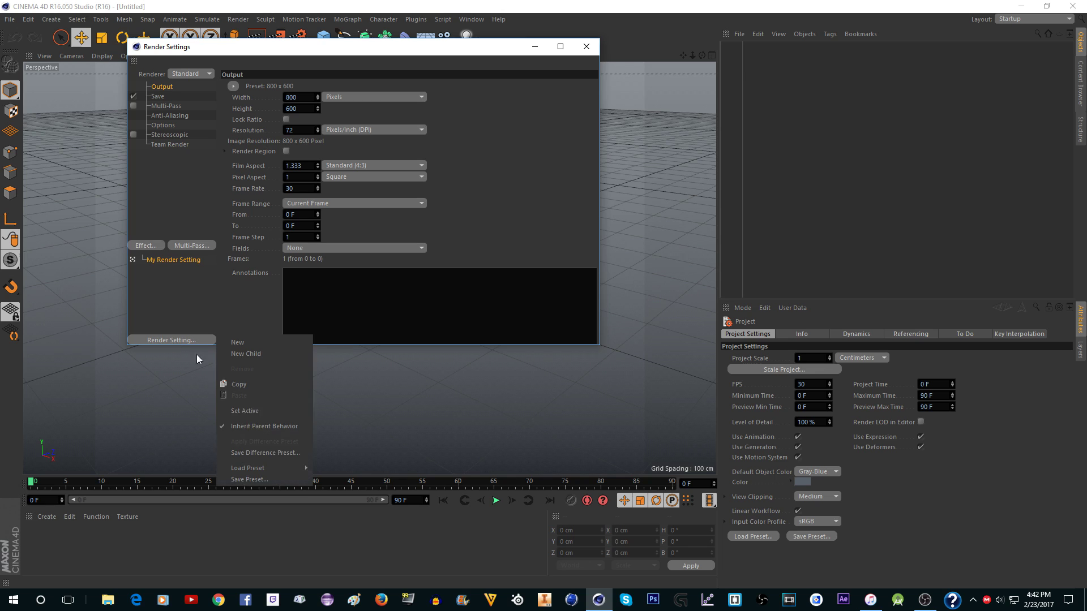
mouse_move(253, 467)
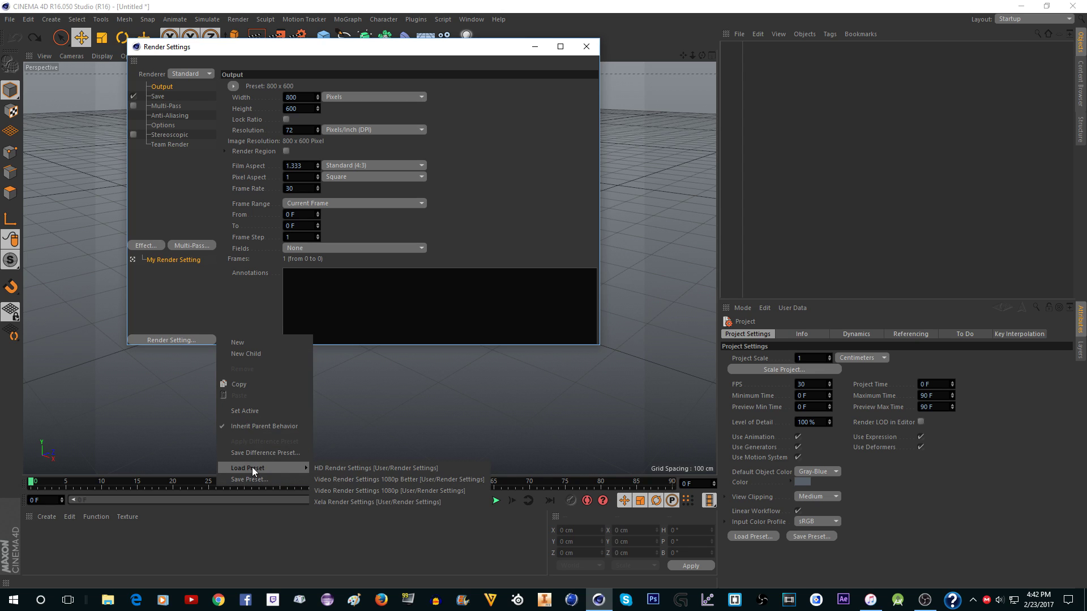
click(353, 482)
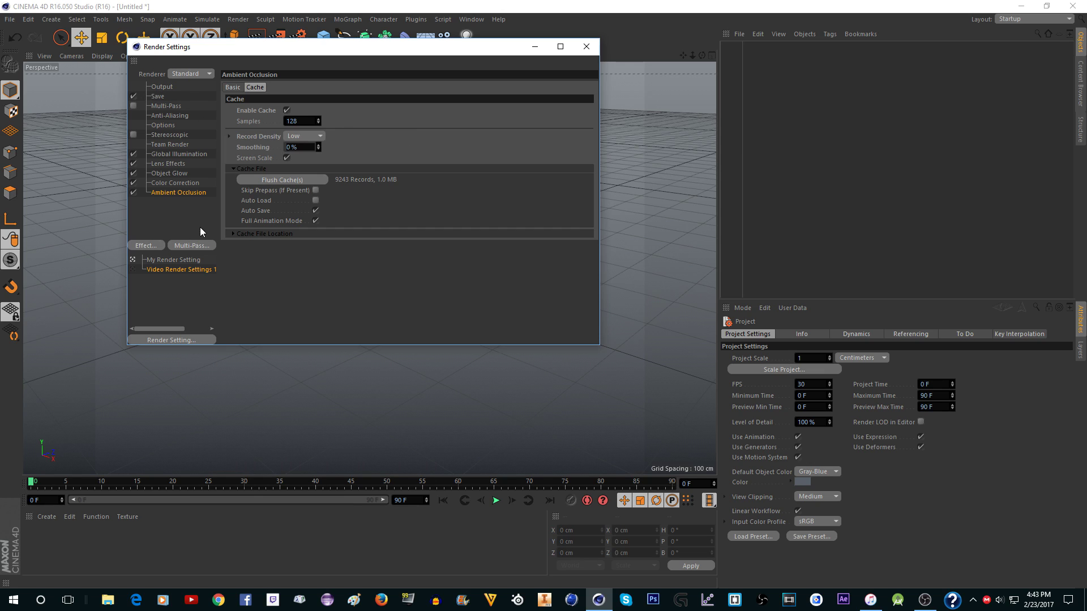
Step: Delete the My Render Setting entry and show the Output settings of the loaded video preset
click(179, 260)
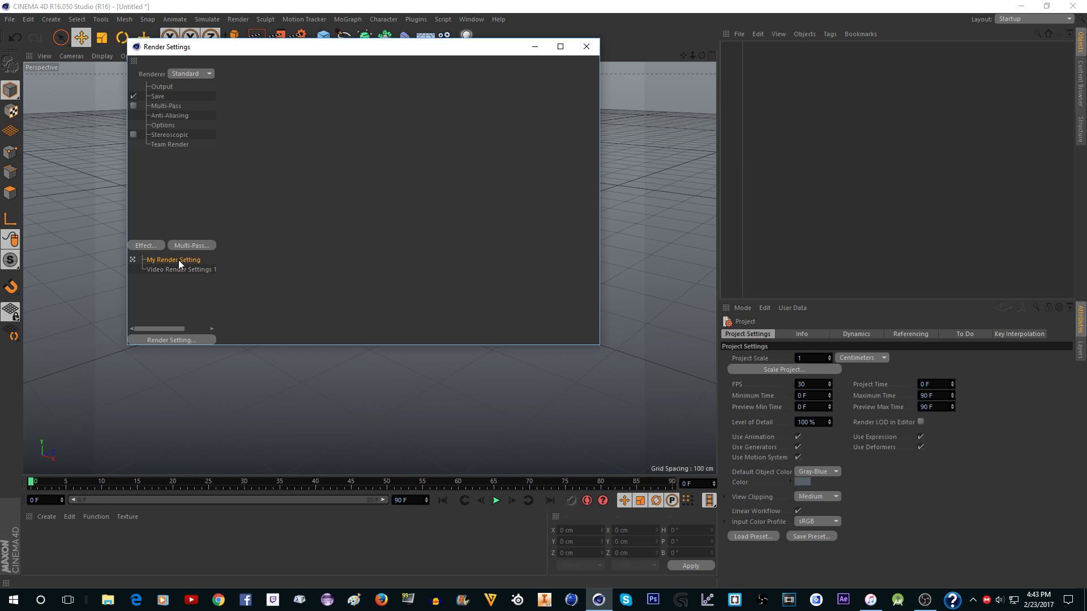
key(Delete)
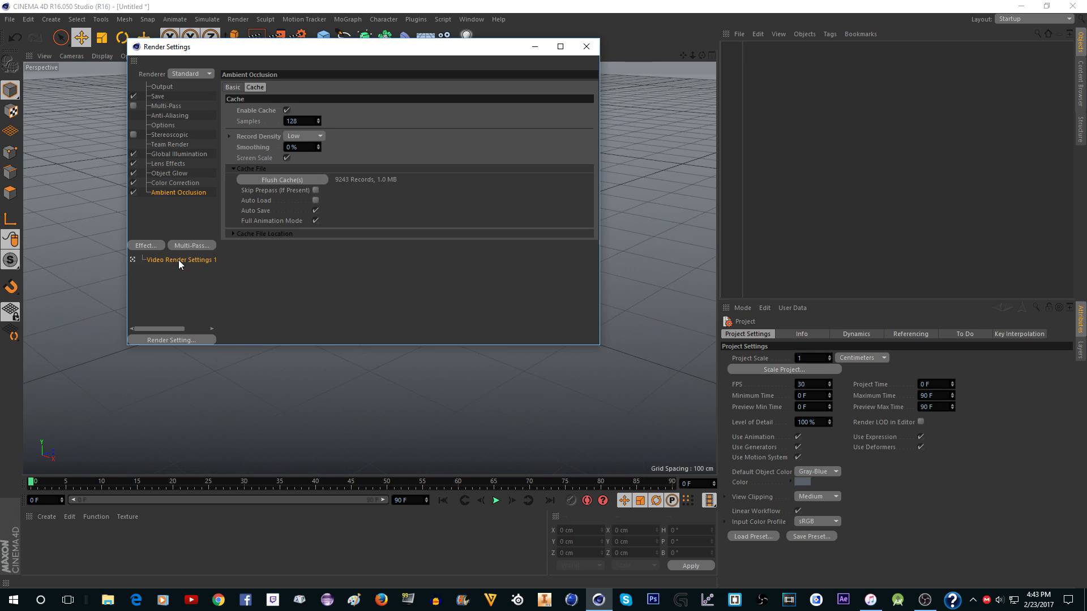
click(159, 87)
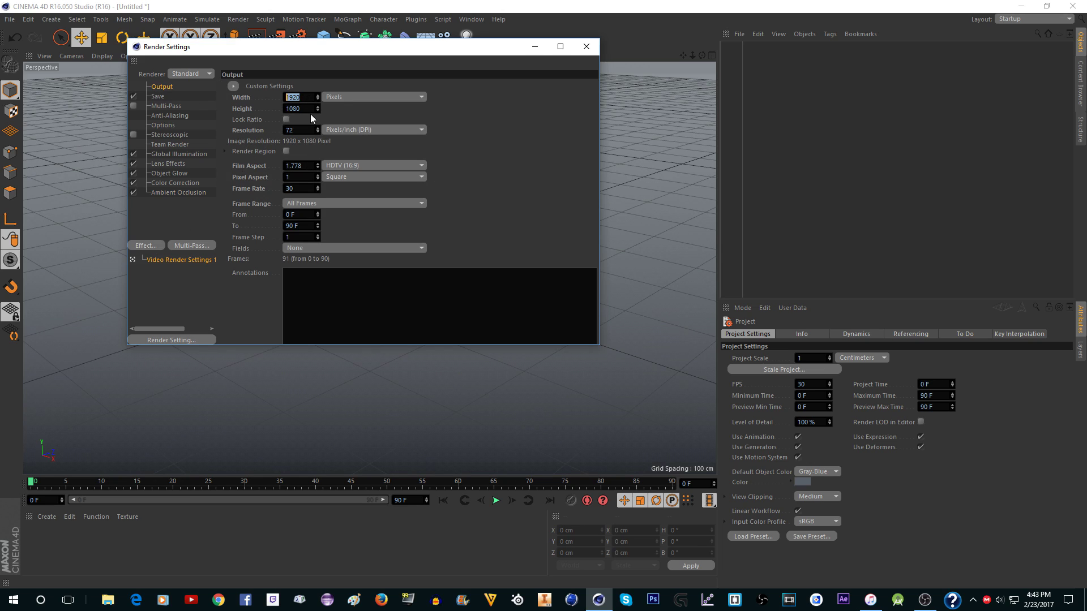
key(Return)
Step: Look through the available render presets and the loaded preset's full list of settings, and close the render settings
click(172, 340)
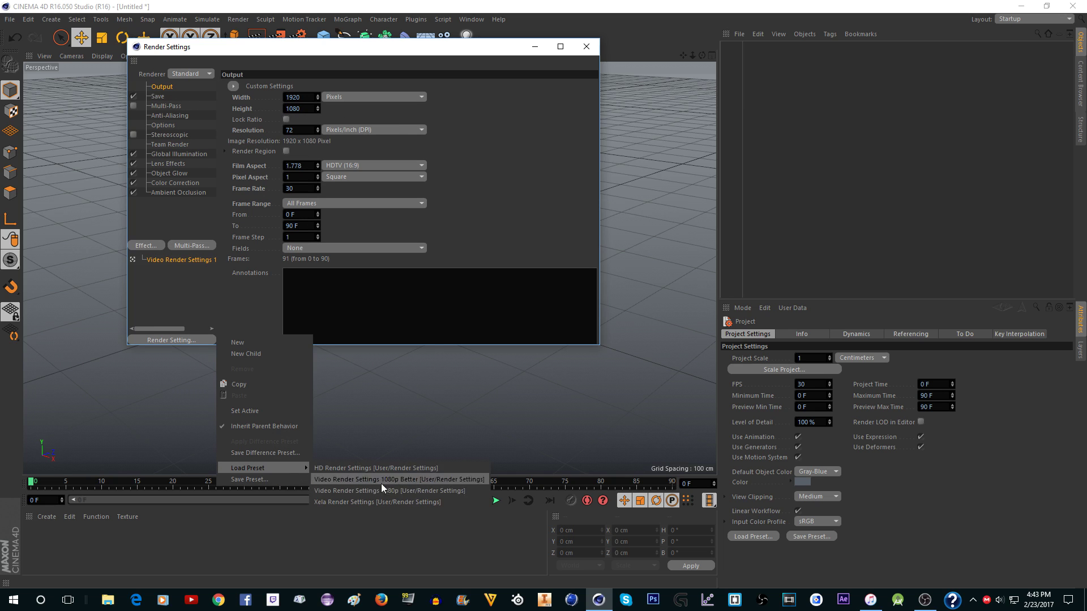
click(197, 300)
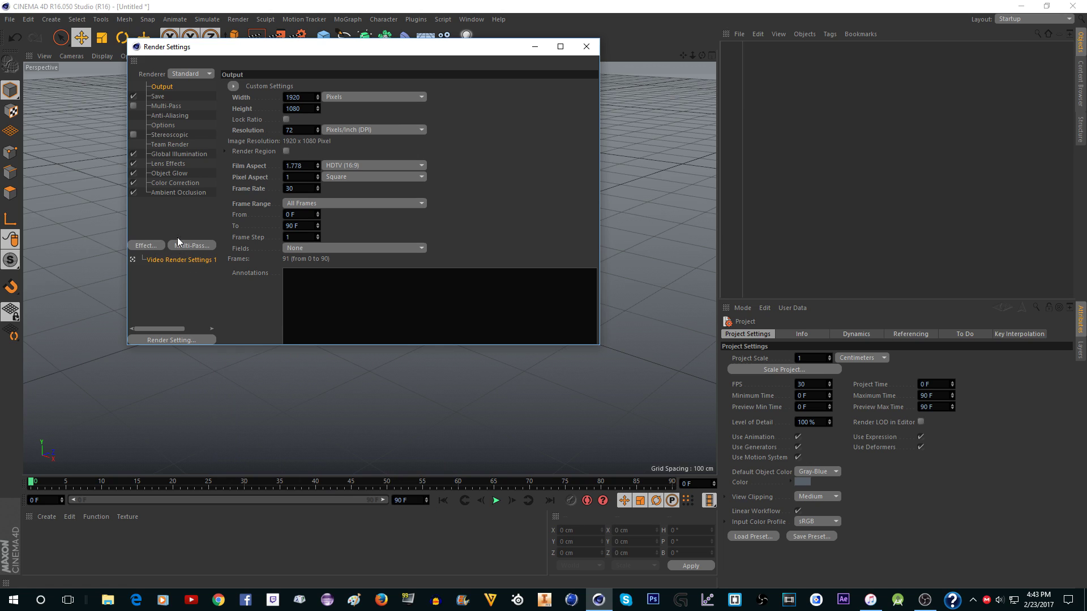
key(ctrl+a)
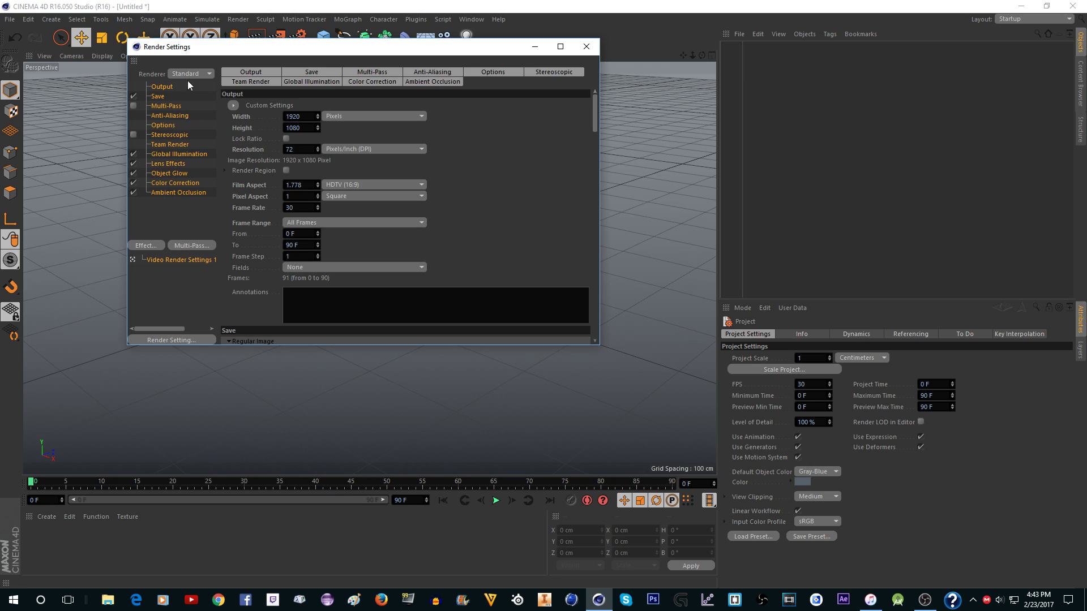
click(181, 220)
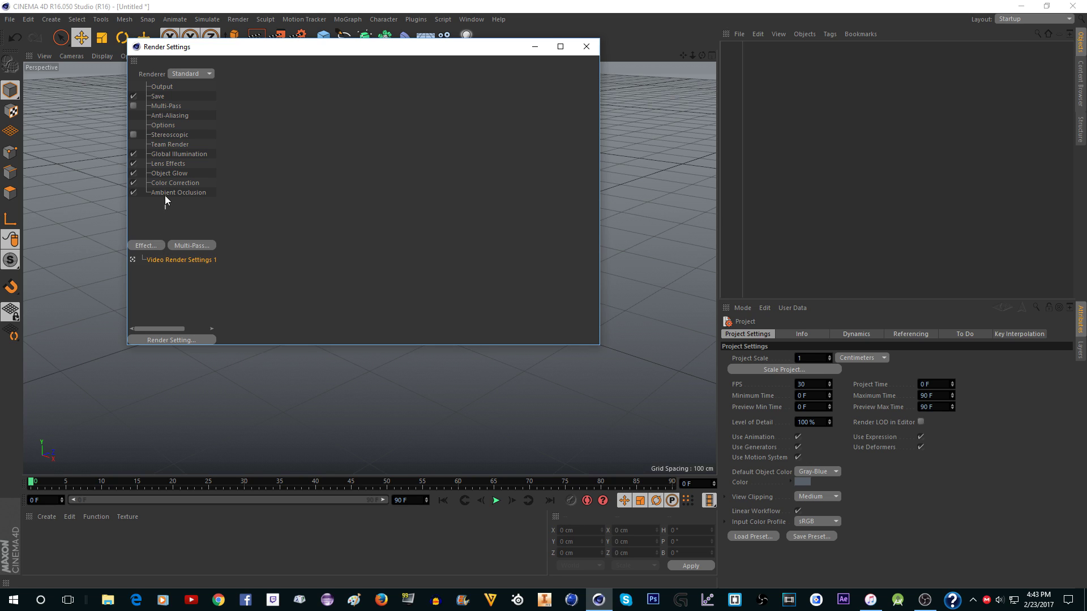
click(162, 87)
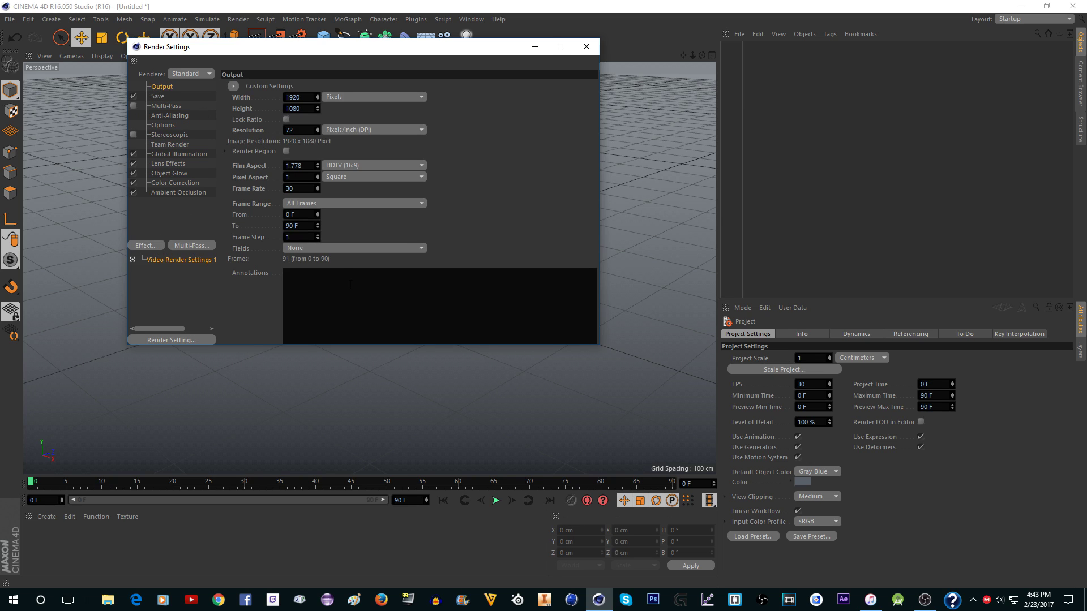
click(597, 50)
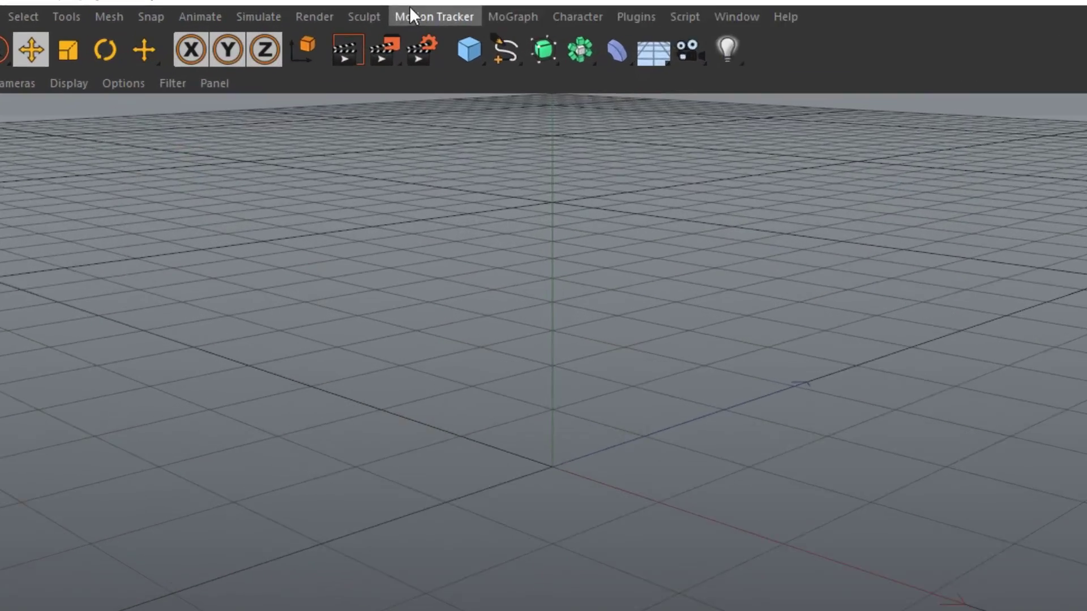
Step: Create a Motion Tracker object and load Background 2_00000.png from the Images folder inside MotionTracking as its footage
click(290, 16)
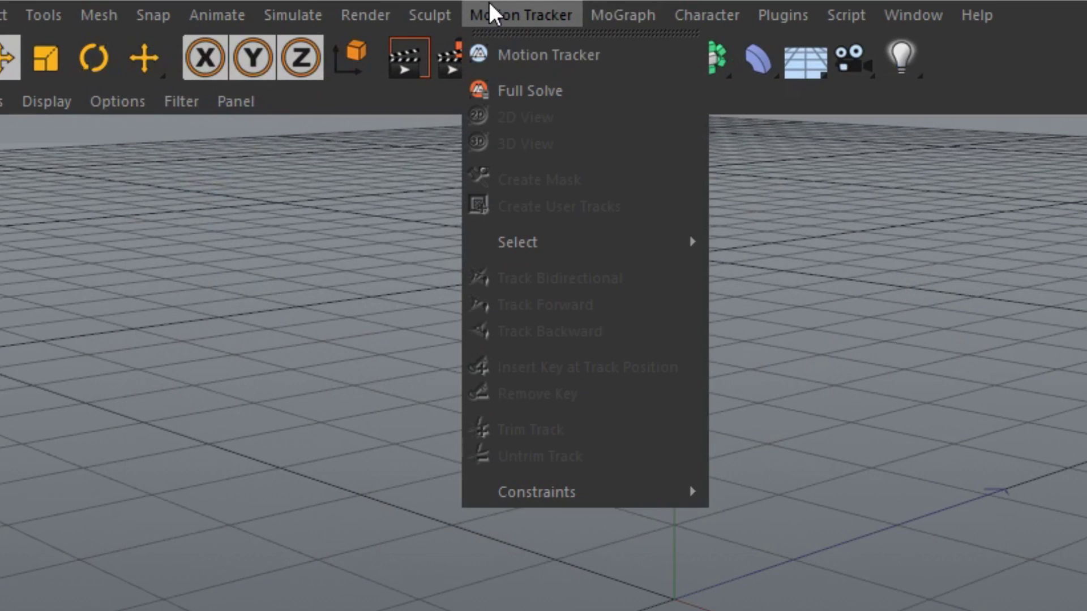
click(596, 59)
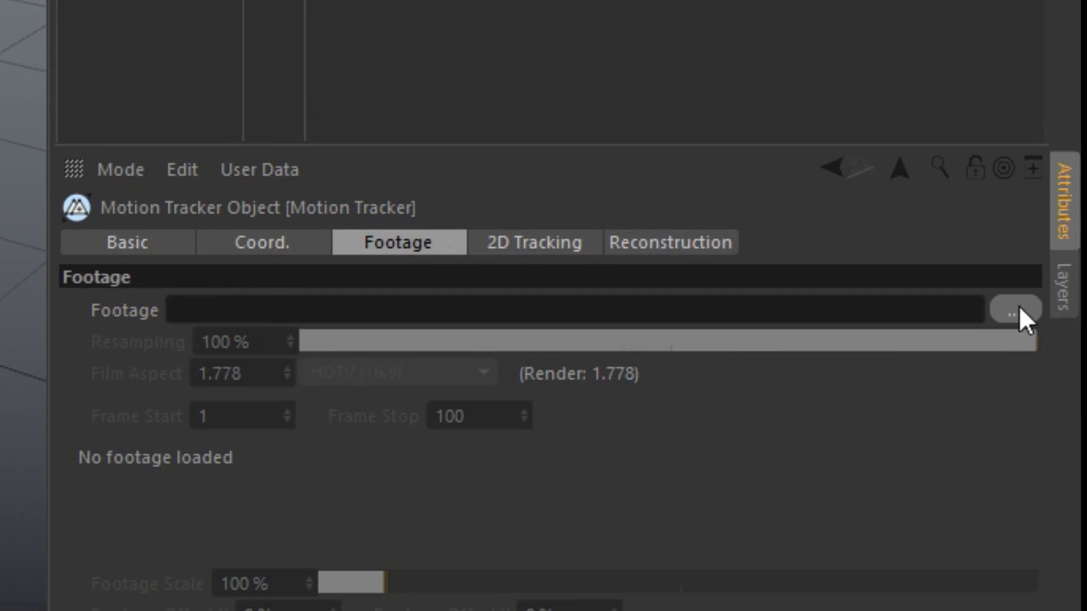
click(1017, 309)
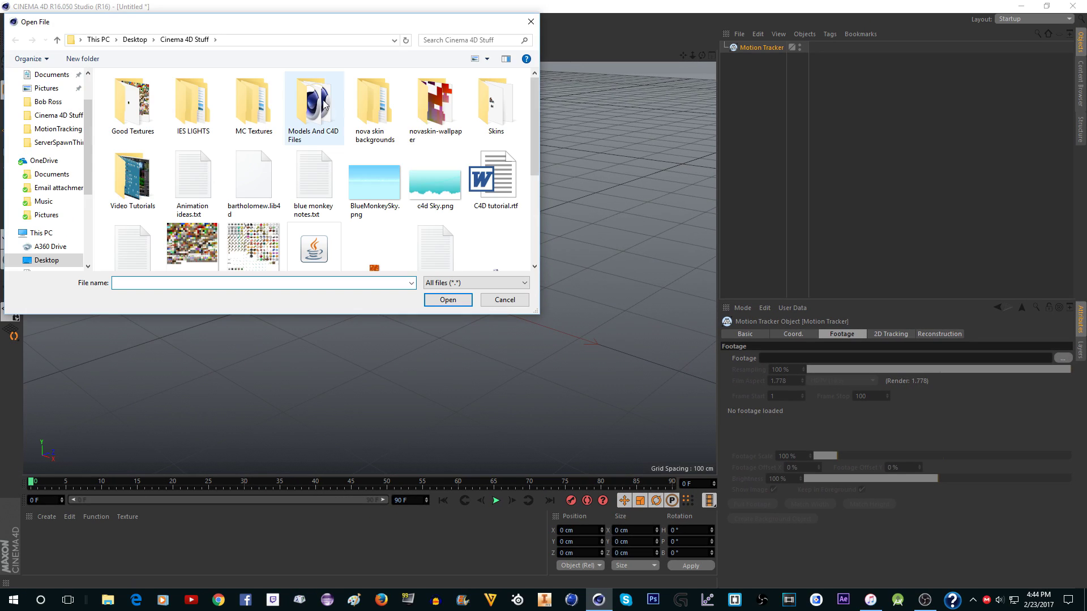
click(135, 40)
scroll(175, 213, down, 3)
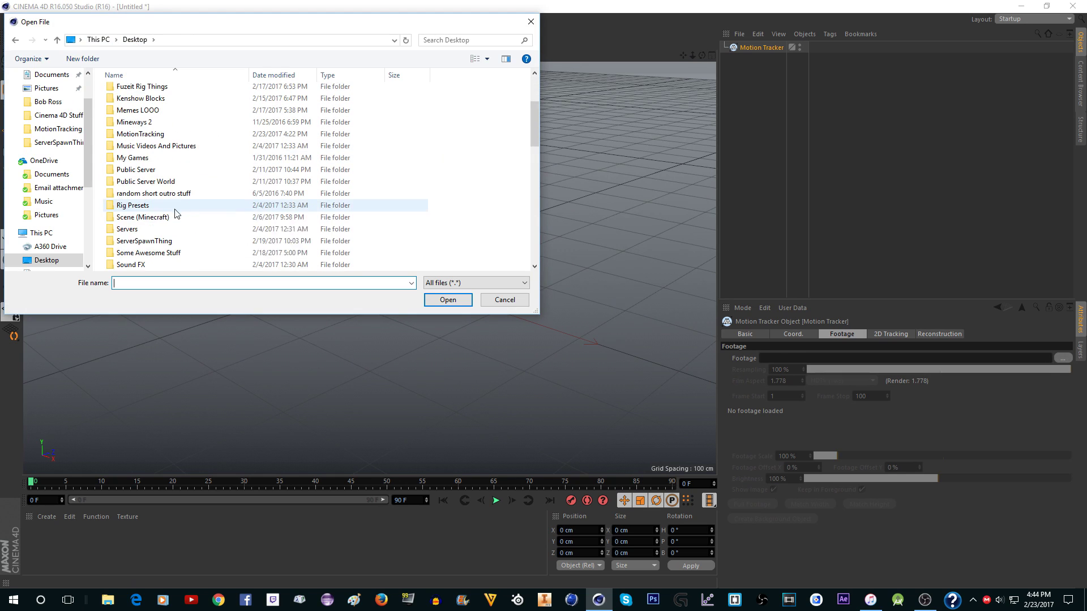
double_click(142, 134)
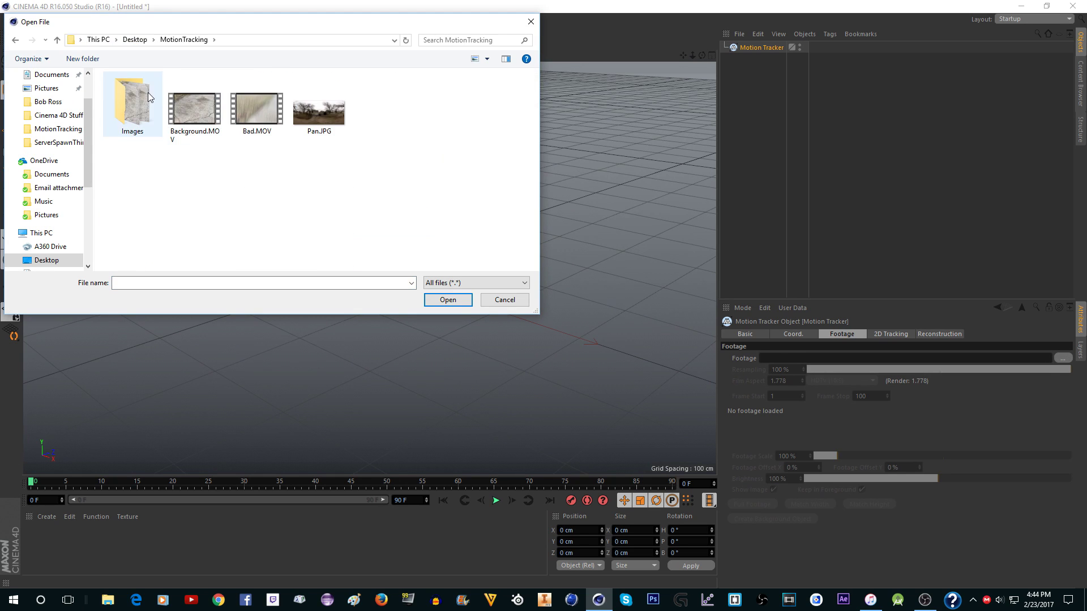
double_click(149, 97)
click(145, 109)
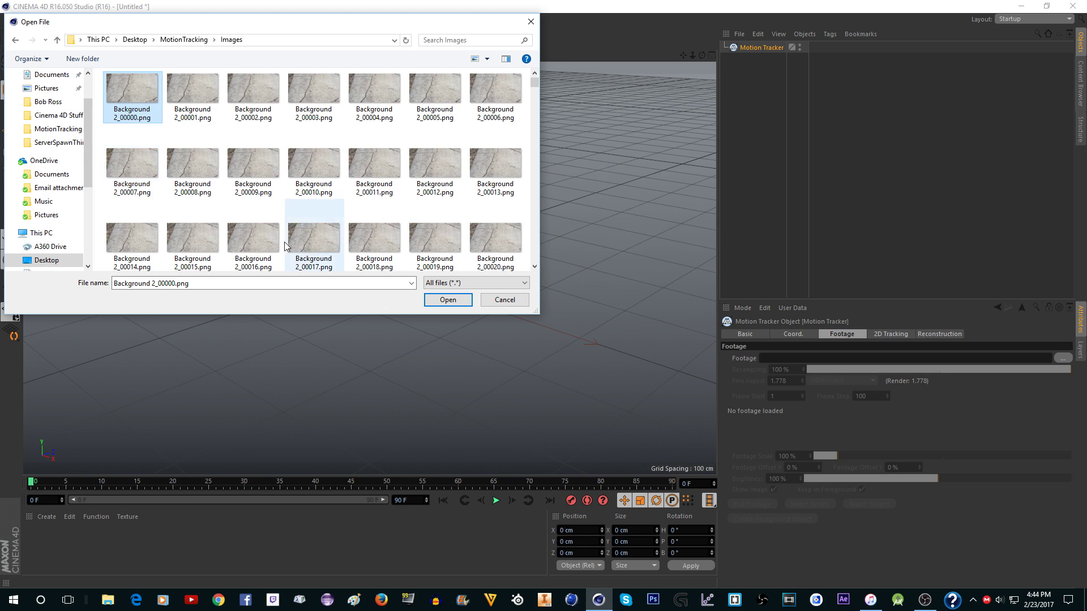
click(452, 297)
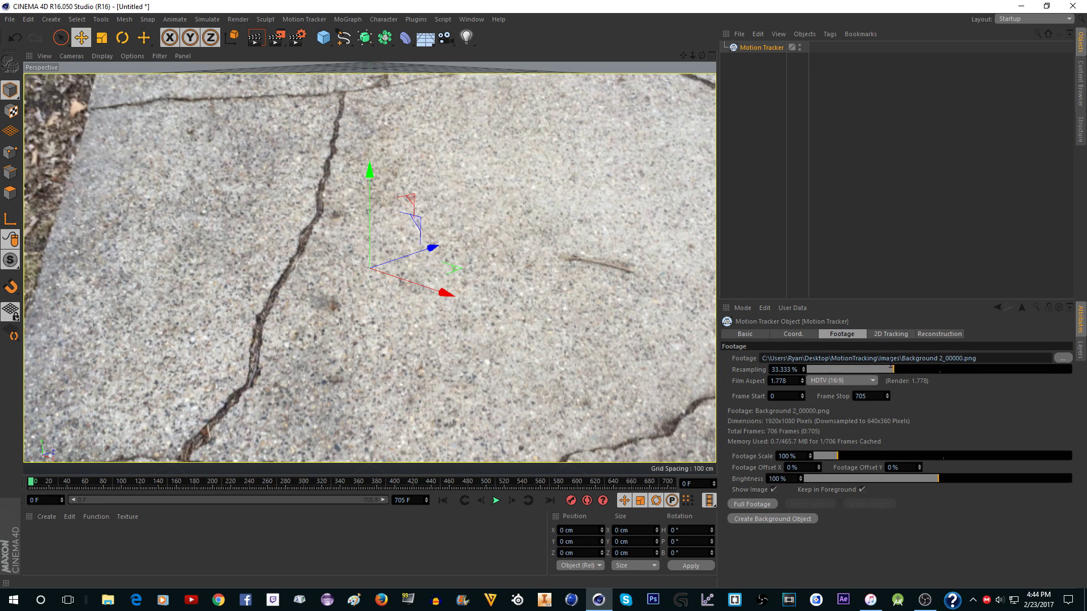
Step: Try different resampling amounts for the Motion Tracker footage and set Resampling to 100 %
drag(891, 367, 991, 373)
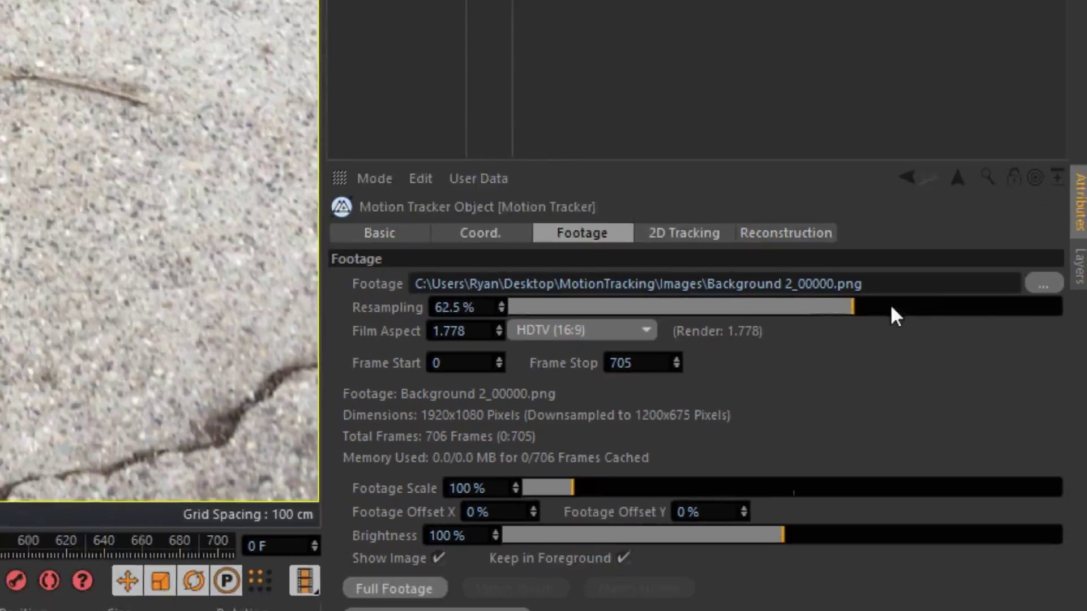
drag(891, 307, 542, 279)
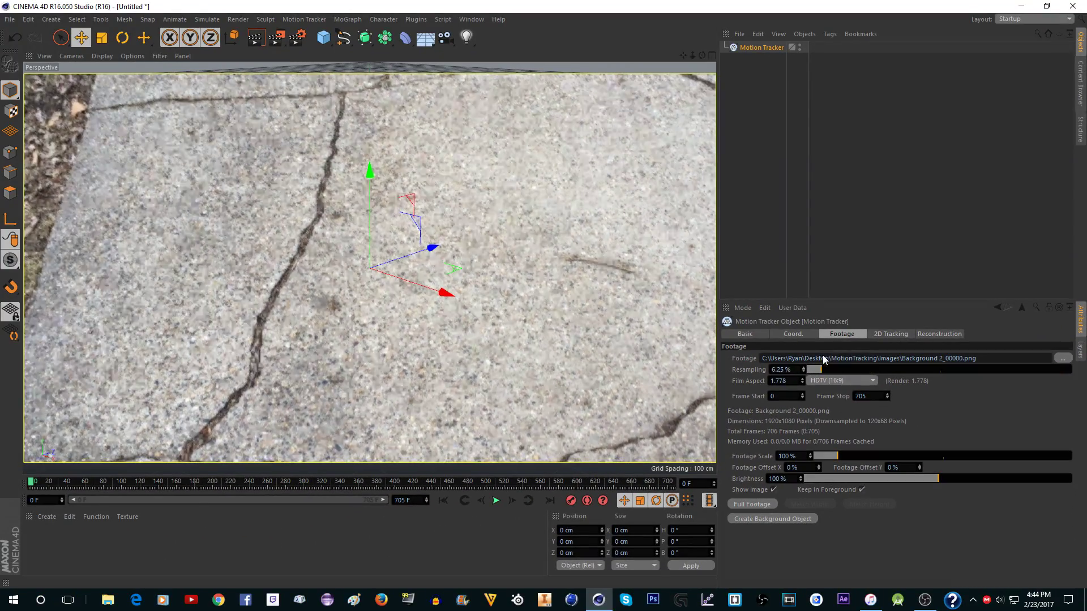
drag(824, 360, 1076, 369)
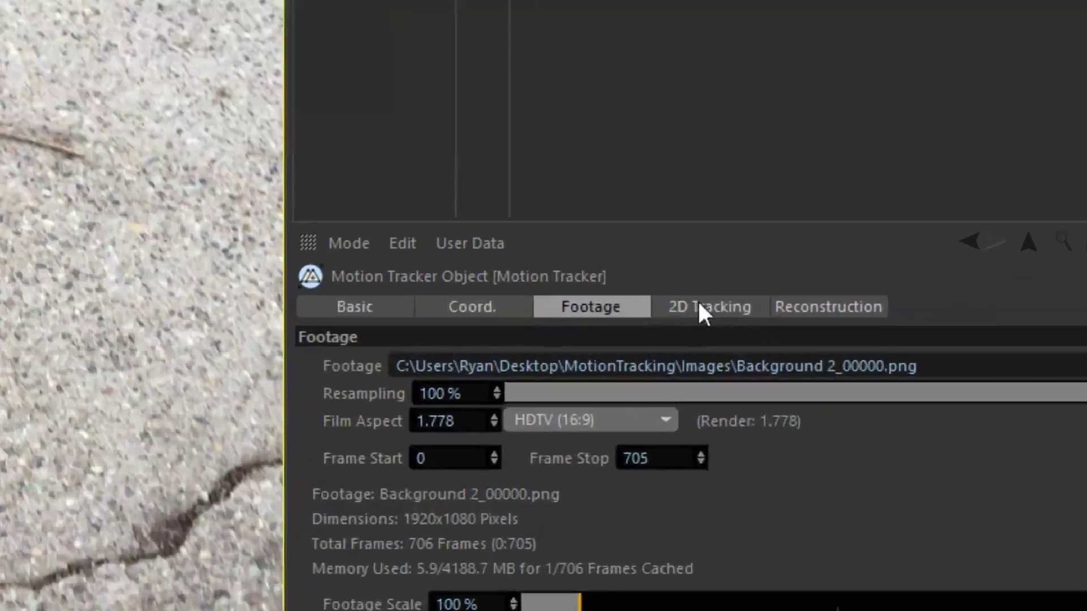
Step: Auto-track the footage in 2D with 300 tracks and run the 3D solver in Full 3D Reconstruction mode
click(701, 308)
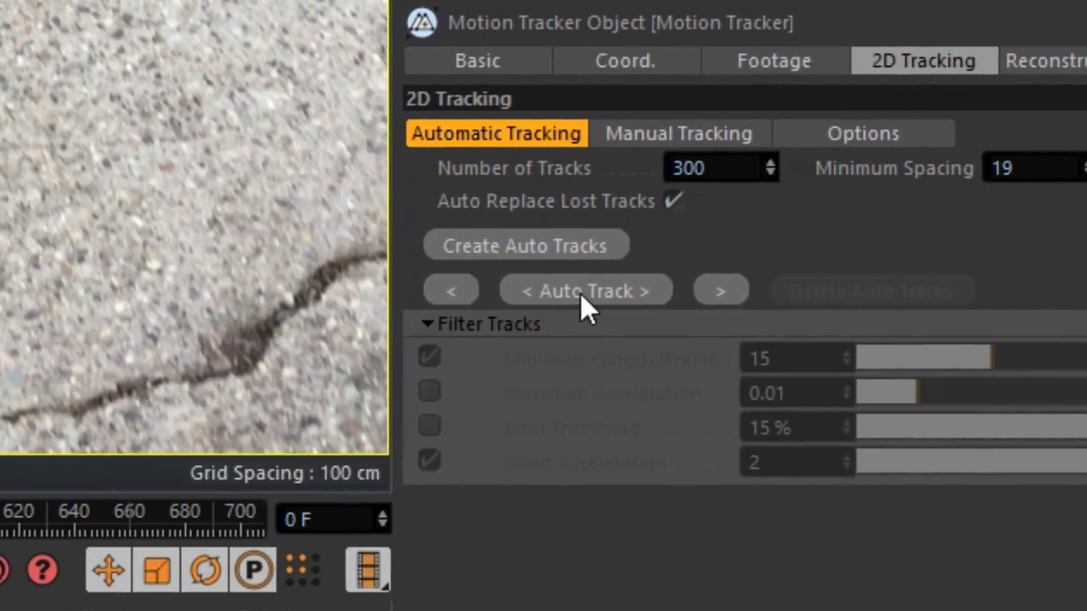
click(579, 292)
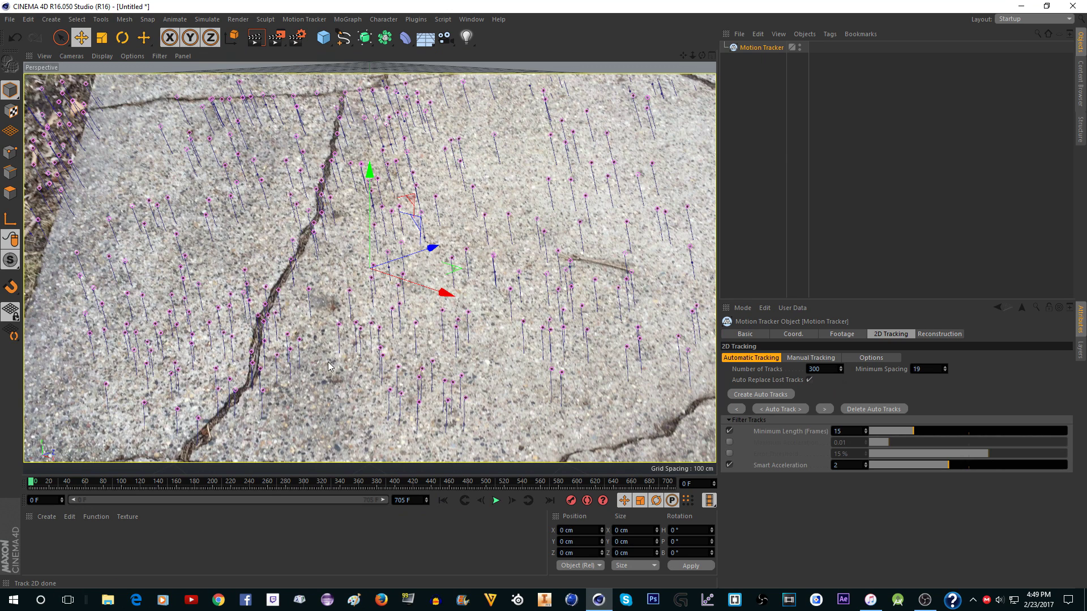
drag(33, 483, 1, 491)
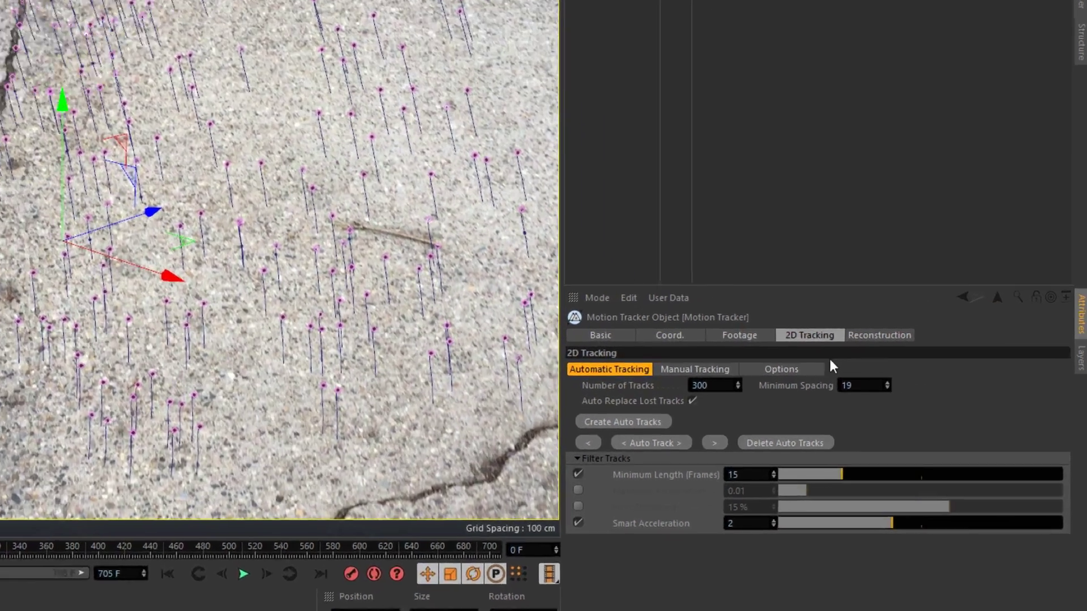
click(941, 335)
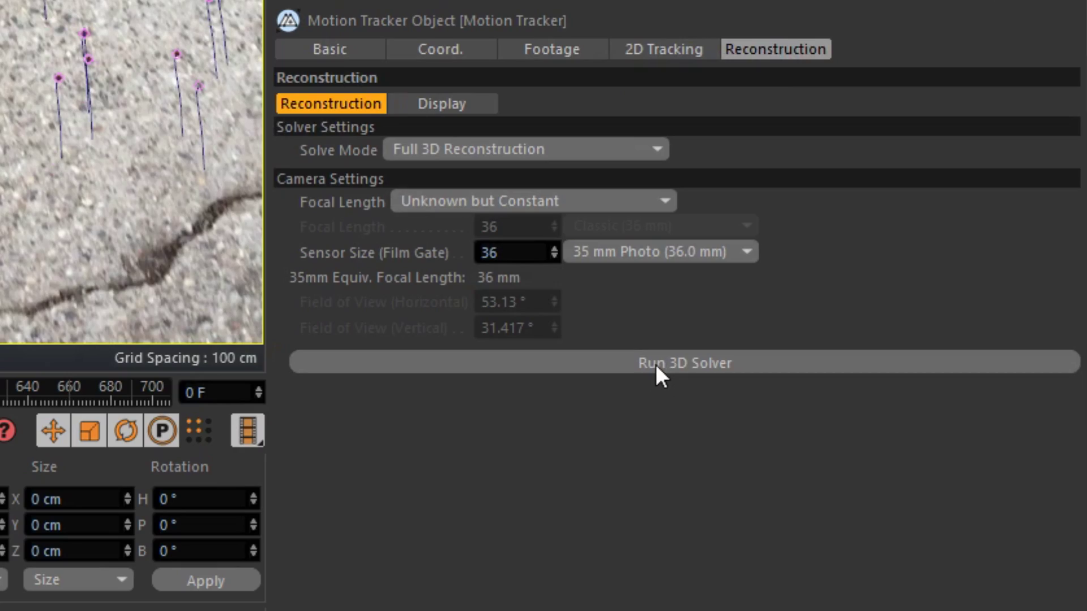
click(656, 365)
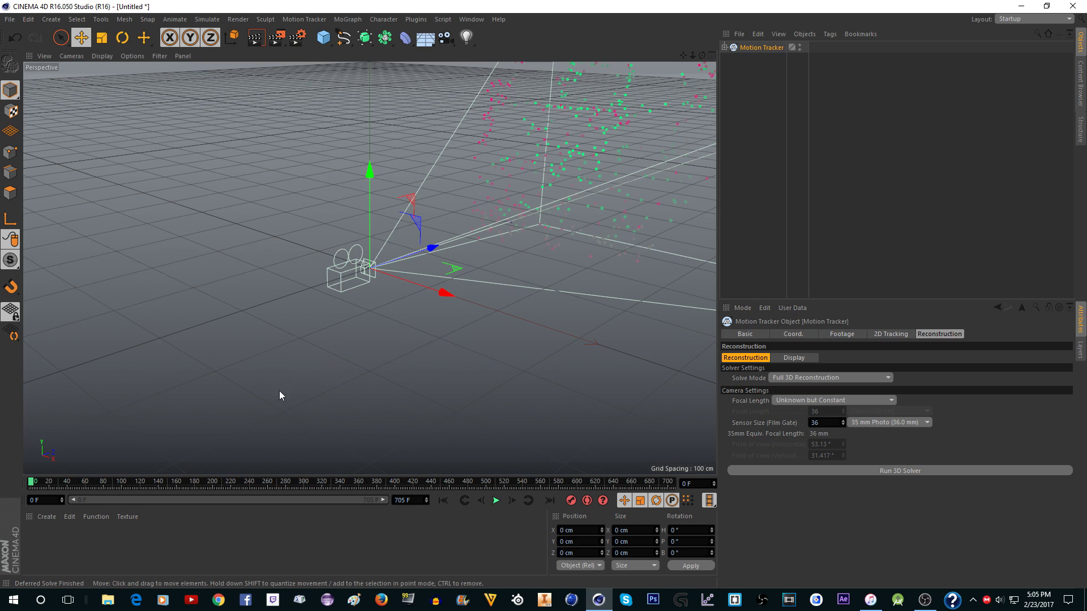
Step: Examine the solved camera and the reconstructed feature points from several angles in the perspective view
drag(682, 56, 592, 102)
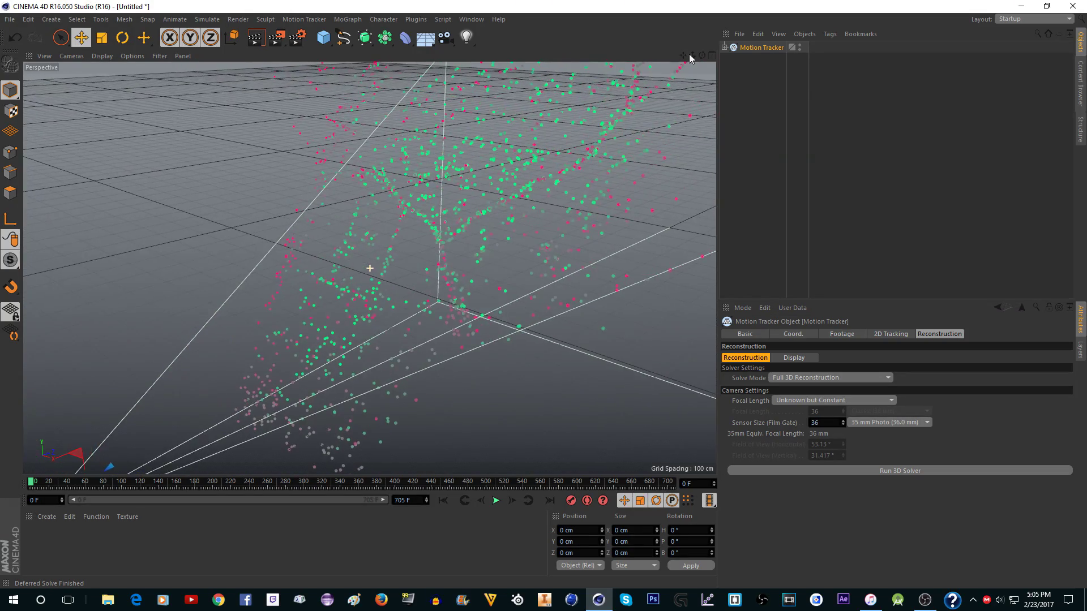
drag(702, 55, 634, 42)
alt+drag(369, 268, 582, 195)
alt+drag(659, 113, 381, 203)
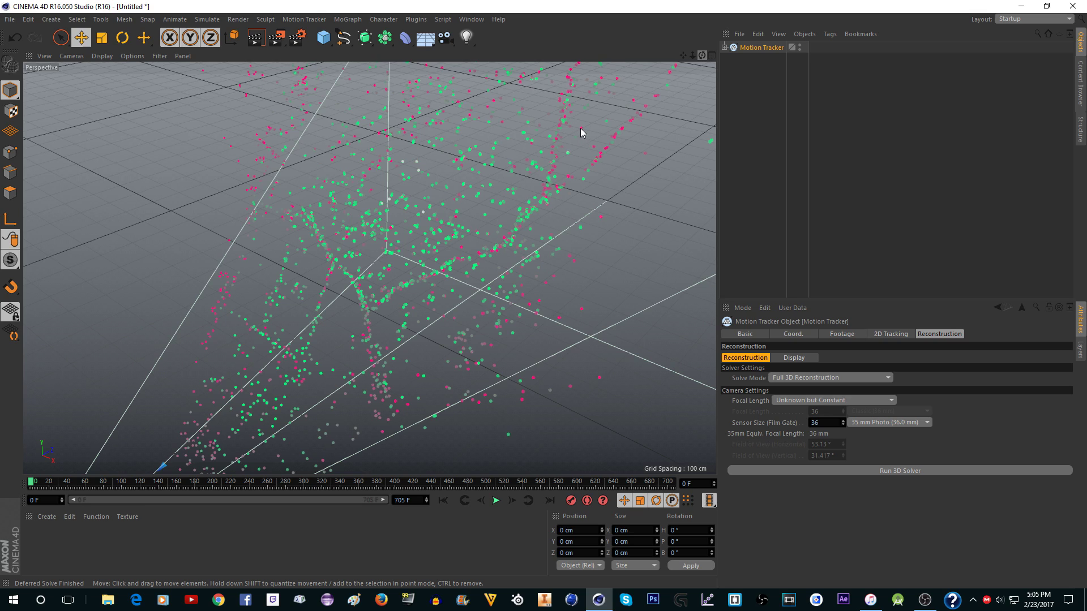
drag(702, 56, 368, 267)
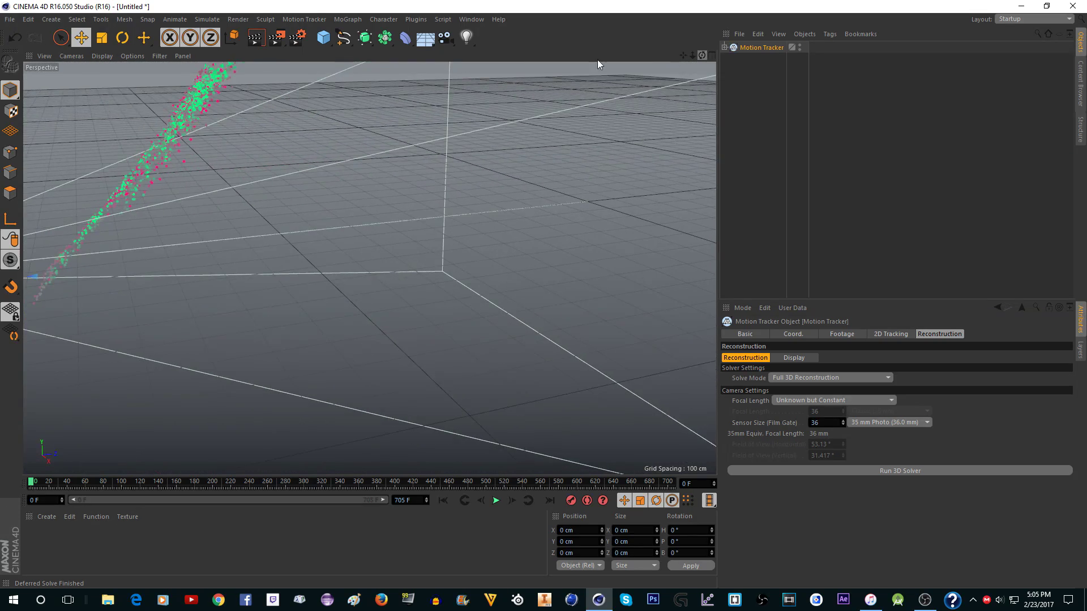
Step: Try aligning a cube with the reconstructed points by moving it onto them and tilting it about 28°, and delete the cube
click(323, 39)
click(368, 48)
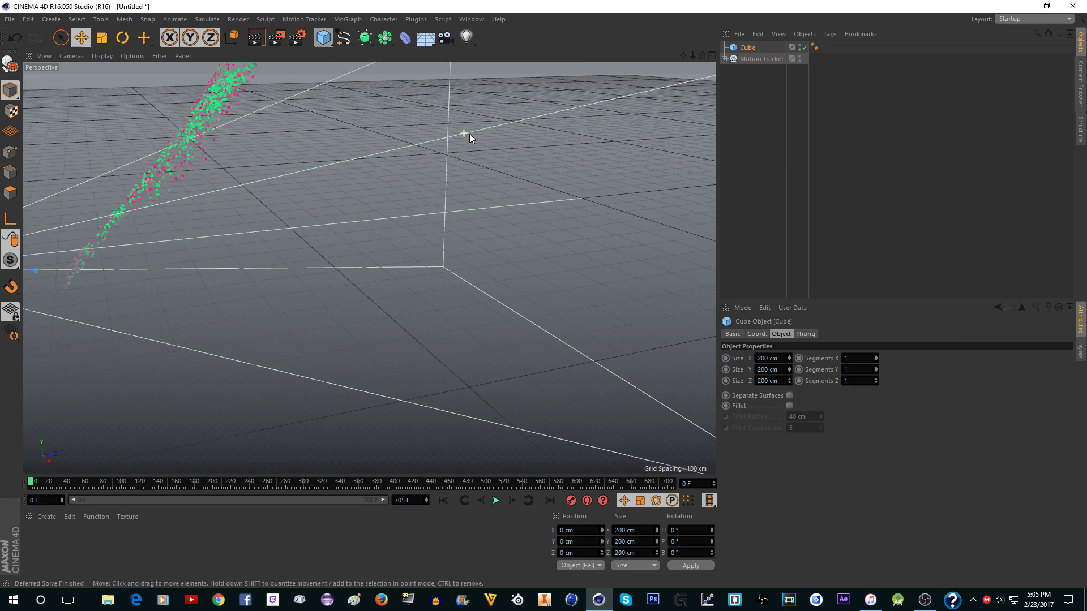
scroll(469, 134, down, 4)
alt+drag(164, 181, 210, 204)
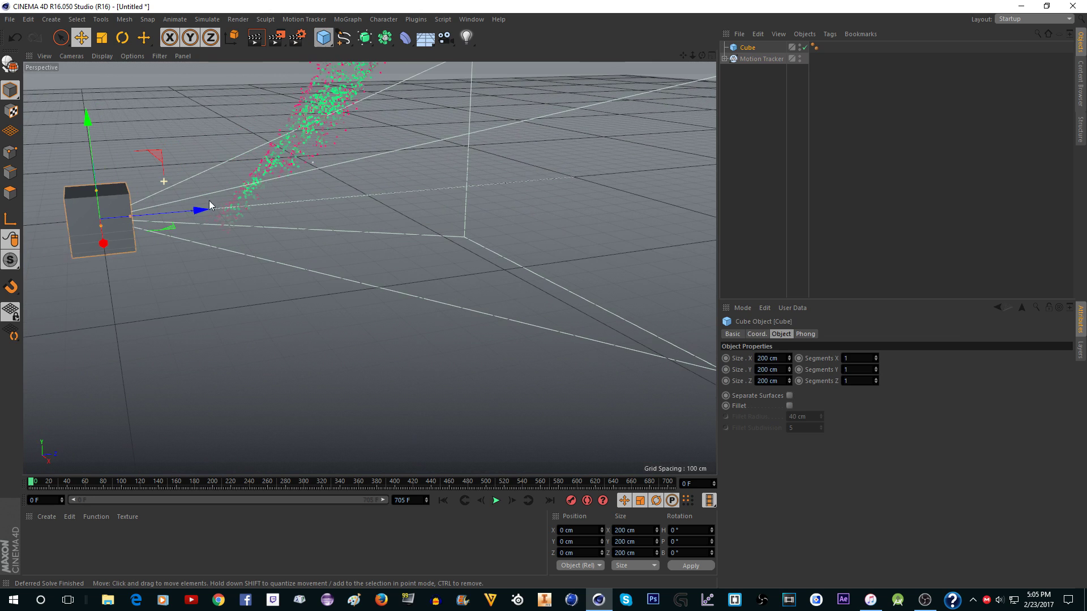
drag(161, 157, 270, 93)
key(r)
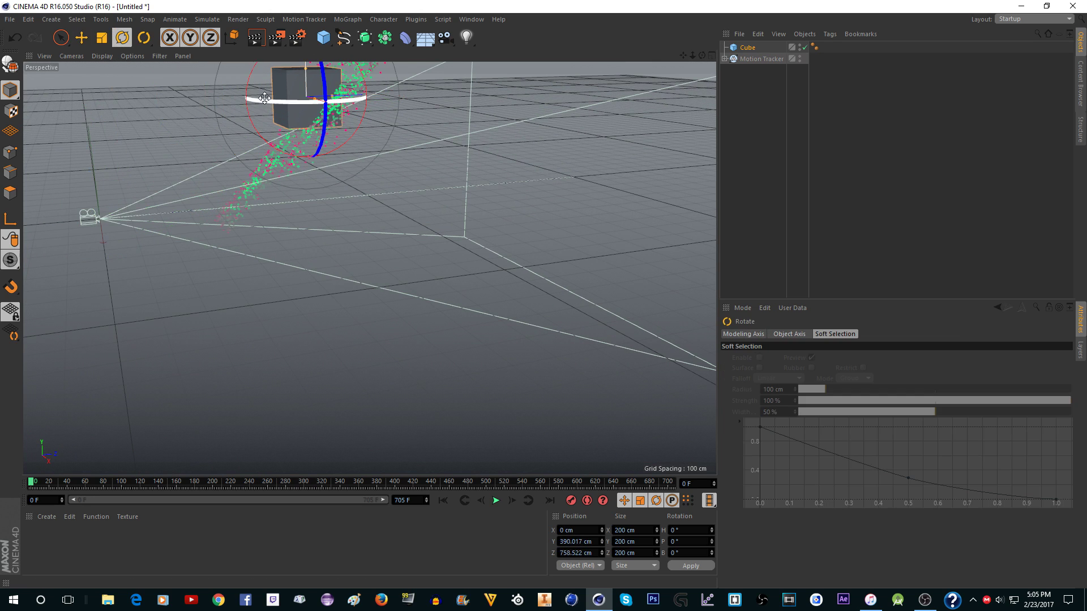
drag(249, 95, 253, 126)
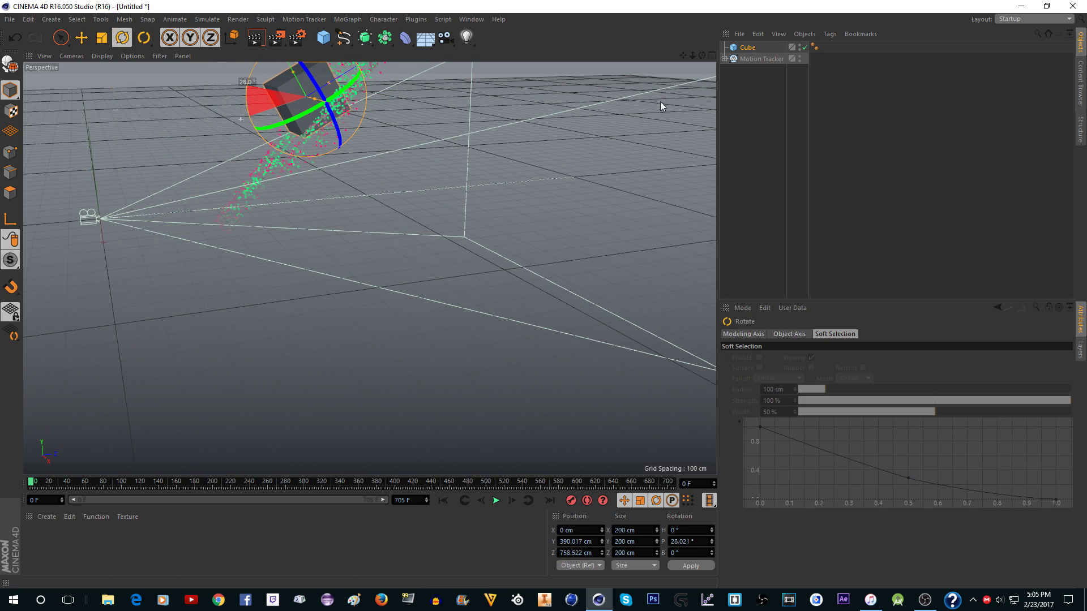
click(741, 50)
key(Delete)
Step: Expand the Motion Tracker hierarchy, look through the Solved Camera, and scrub the timeline to frame 119
click(735, 49)
click(724, 47)
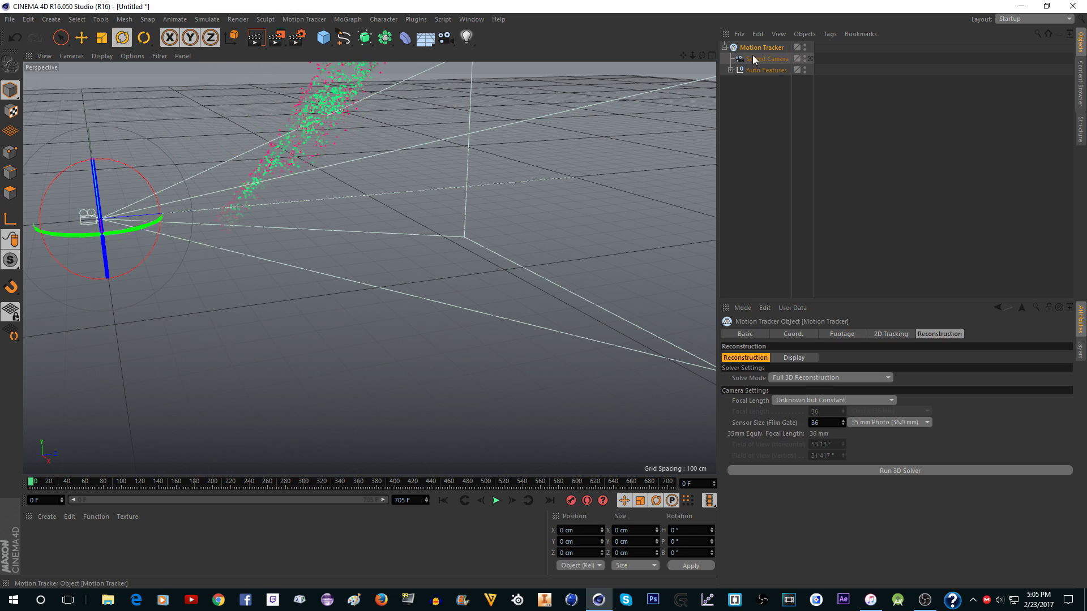
click(810, 58)
click(517, 294)
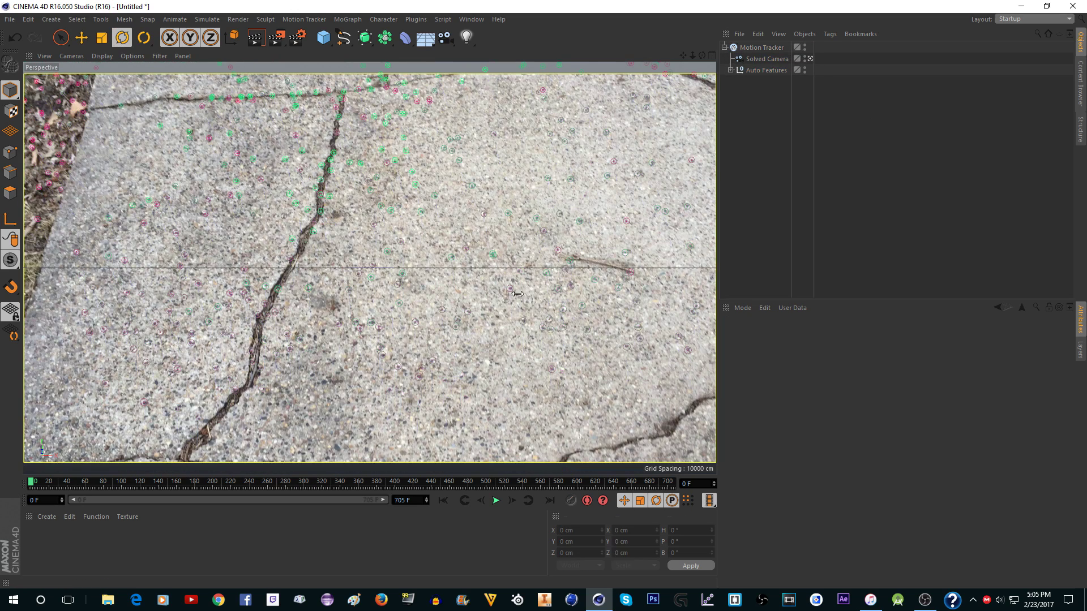
drag(34, 482, 139, 471)
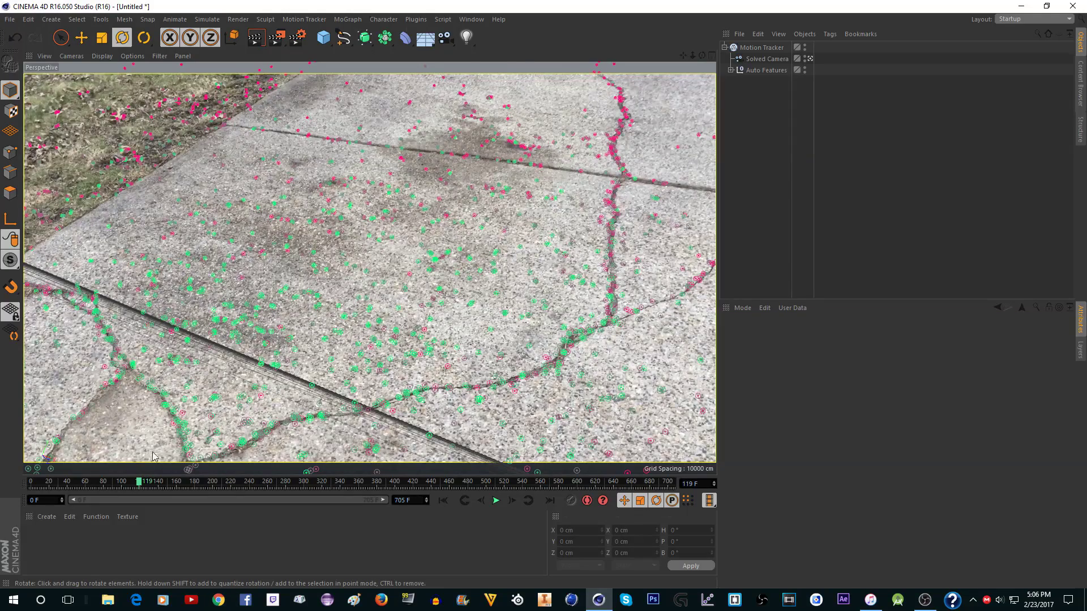
Step: Add a Planar Constraint tag to the Motion Tracker object
click(758, 49)
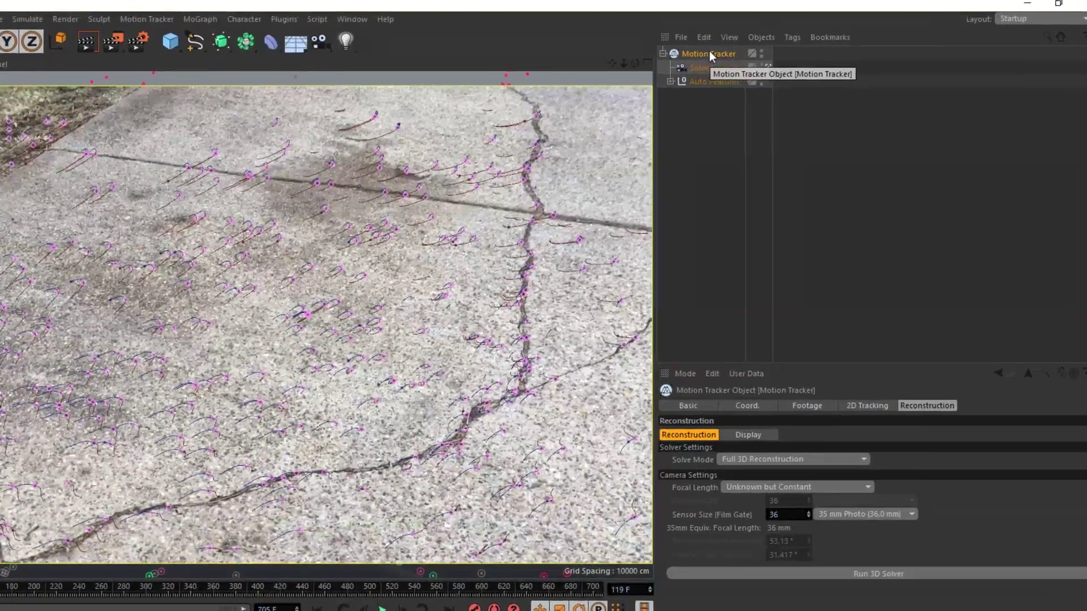
right_click(758, 48)
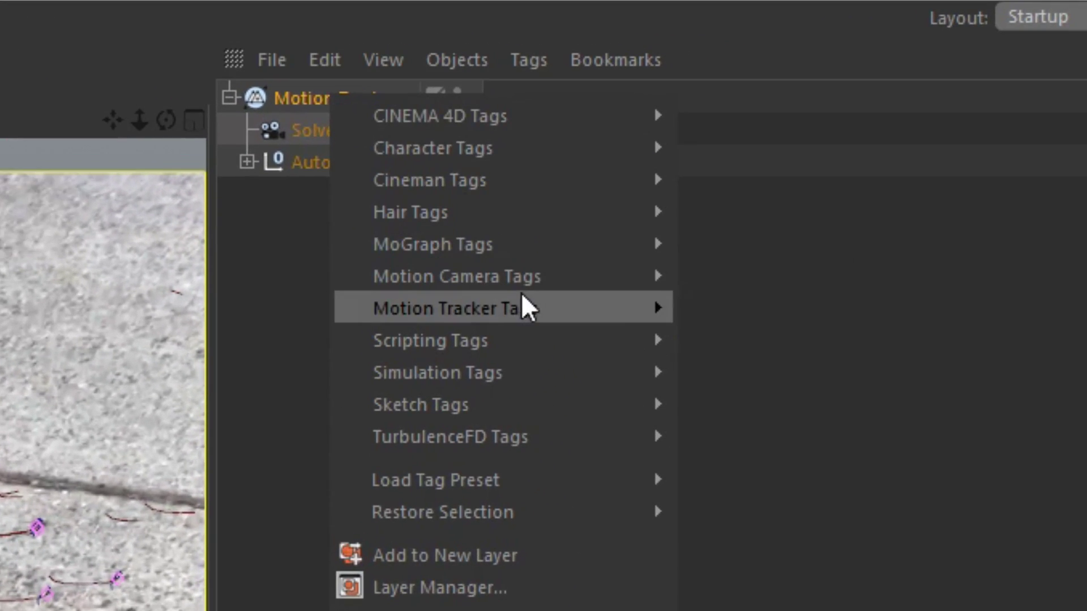
mouse_move(708, 204)
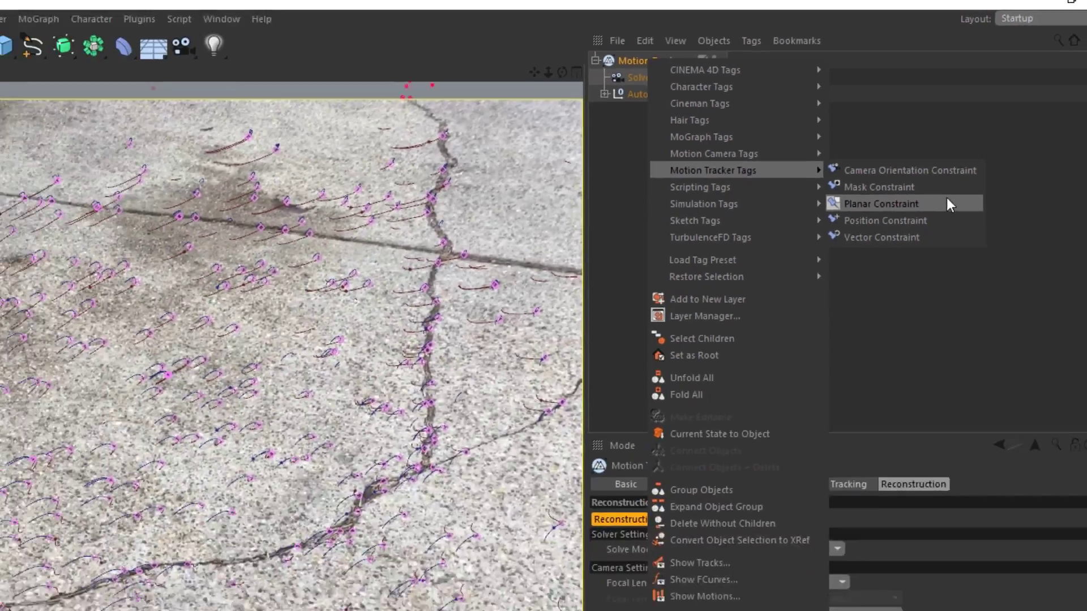
click(905, 365)
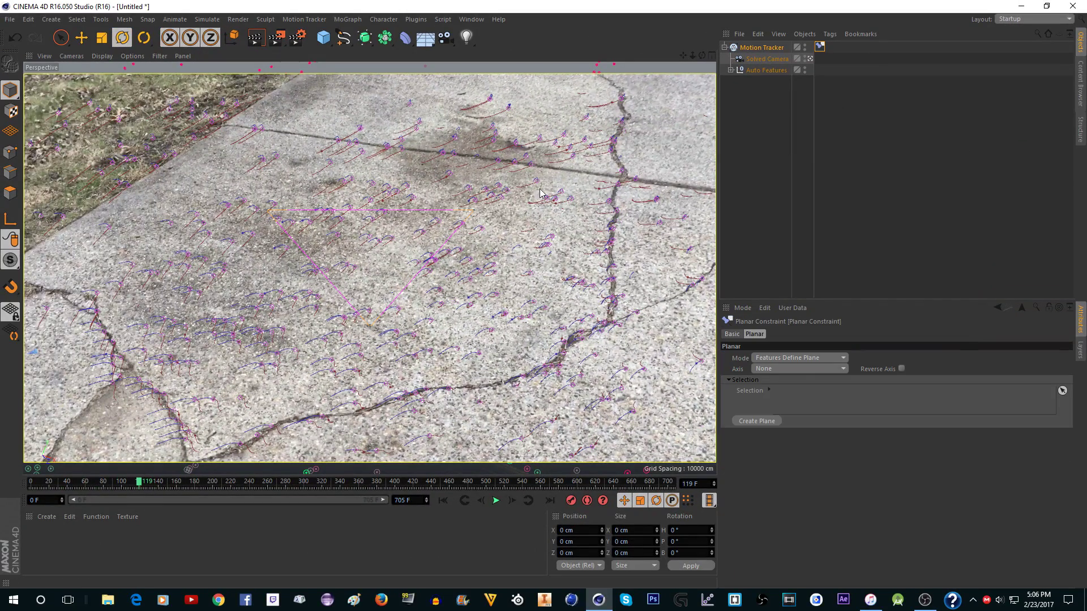
Step: Snap the three corners of the Planar Constraint's triangle onto tracked feature points spread across the concrete slab
click(809, 106)
click(822, 47)
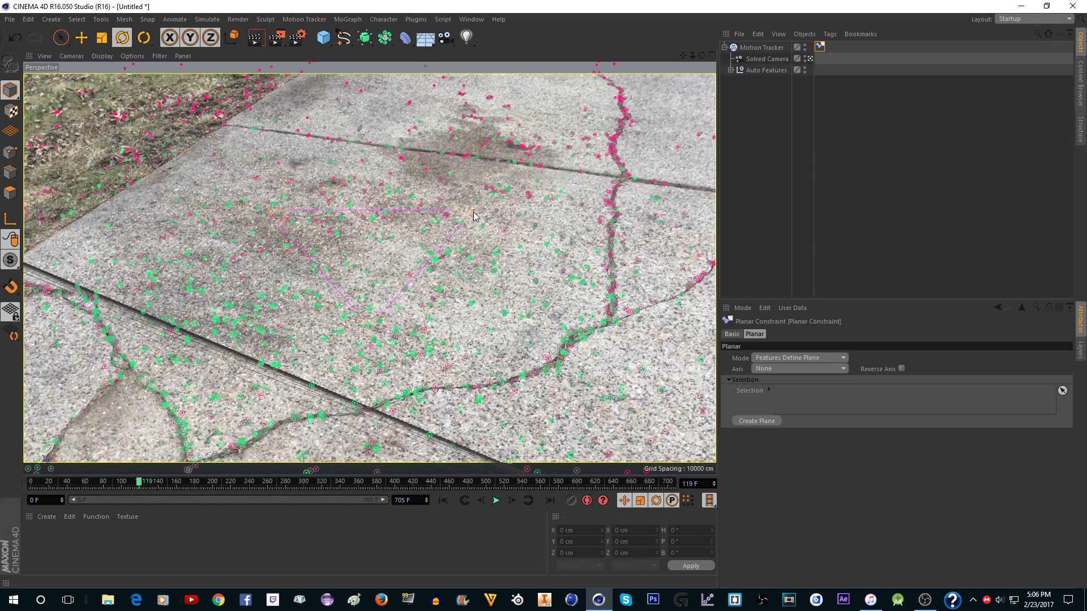
drag(472, 214, 398, 191)
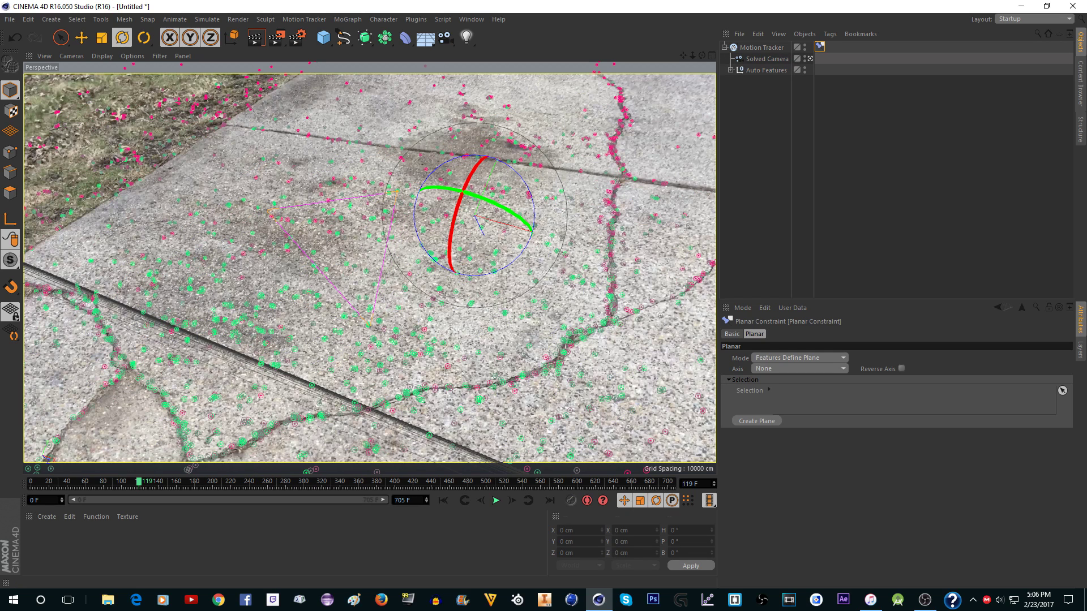
click(373, 327)
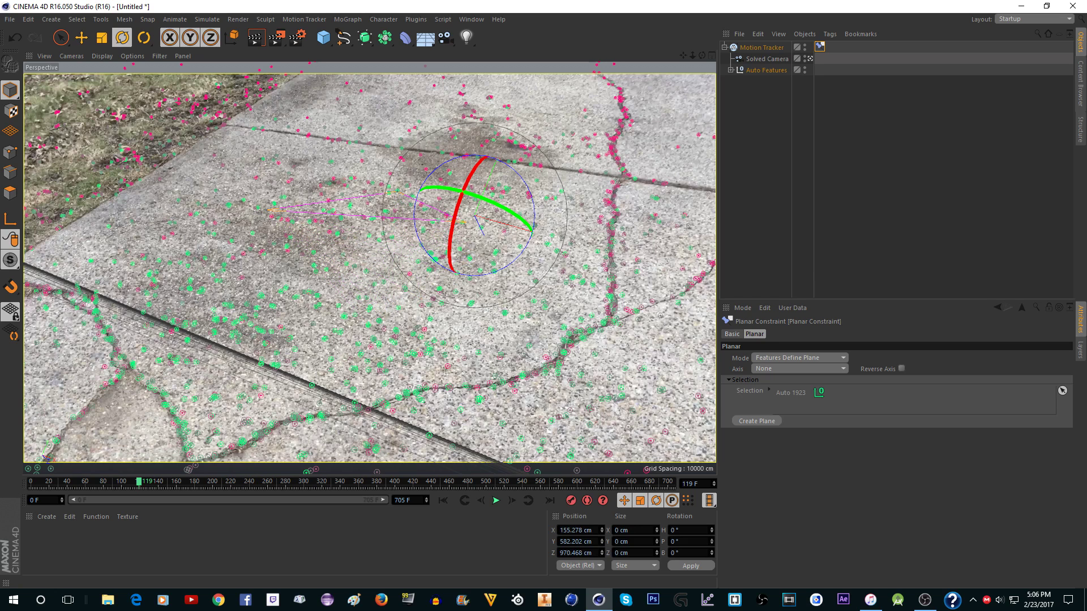
click(272, 217)
drag(1053, 394, 1055, 404)
Step: Leave the Solved Camera view and set the Planar Constraint's axis to Y
click(810, 58)
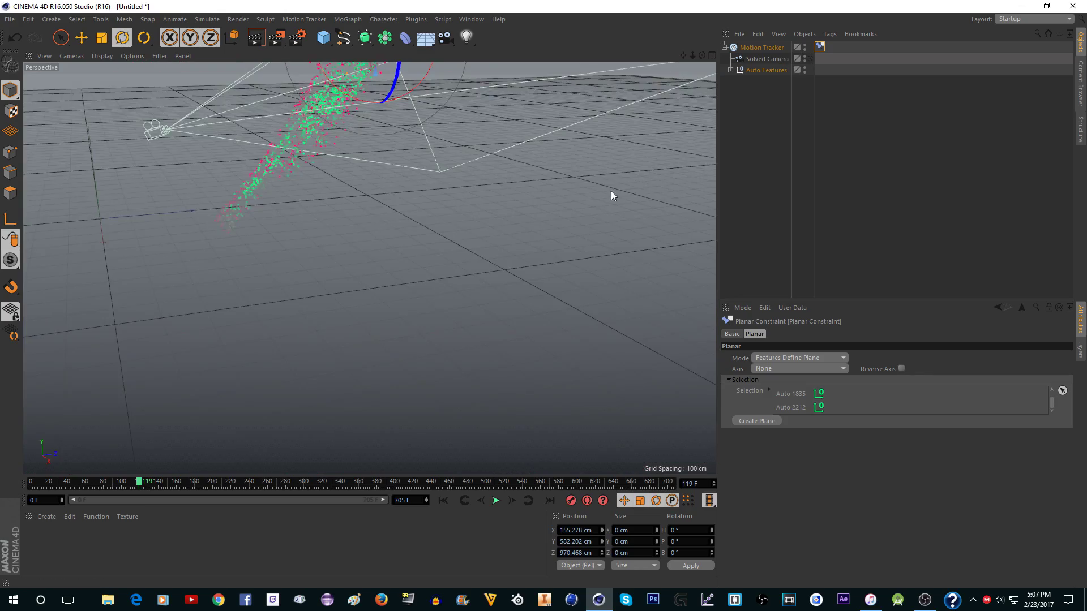
mouse_move(412, 330)
alt+right_down()
mouse_move(512, 345)
mouse_move(412, 330)
alt+right_up()
alt+right_drag(352, 115, 416, 179)
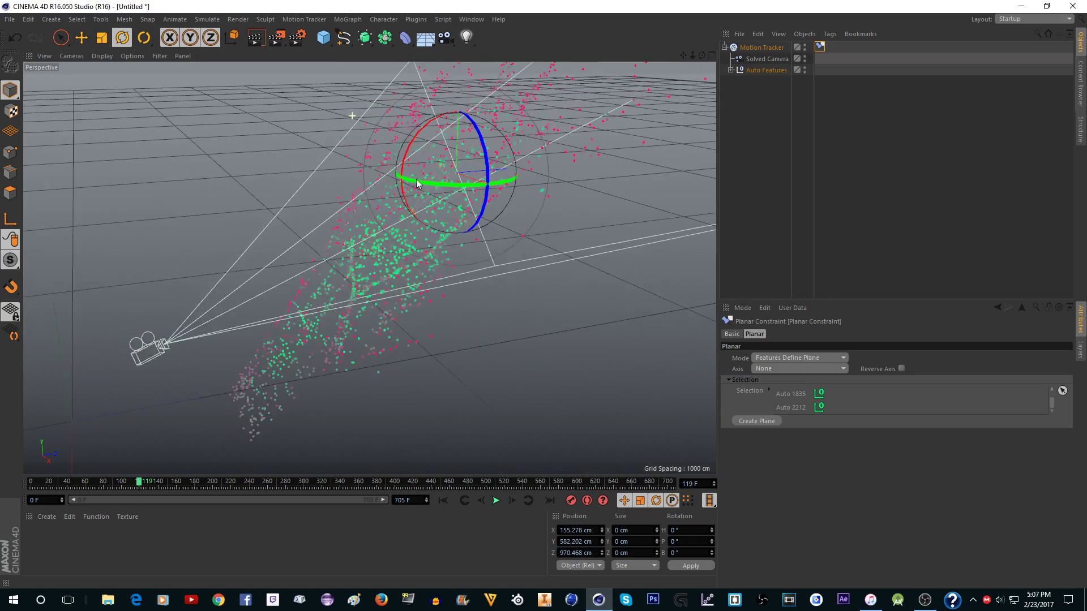
scroll(417, 182, up, 6)
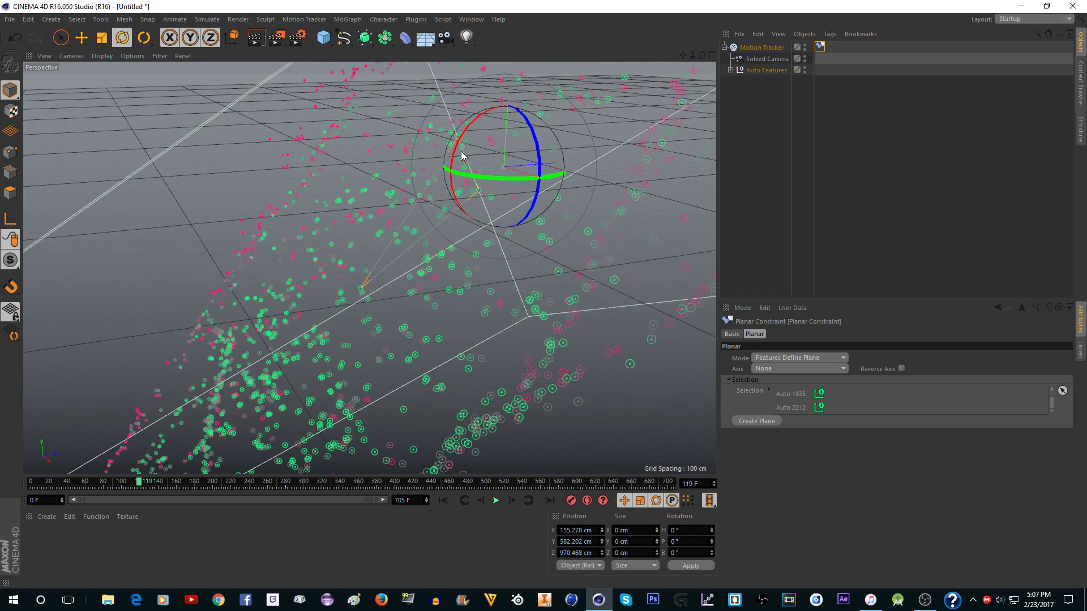
scroll(462, 156, down, 6)
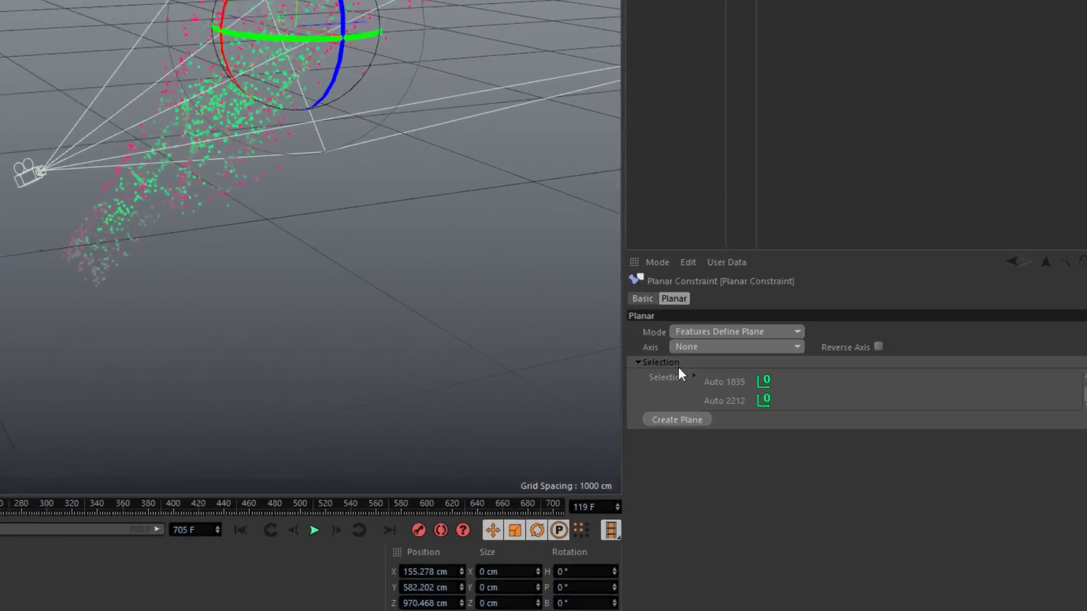
click(696, 346)
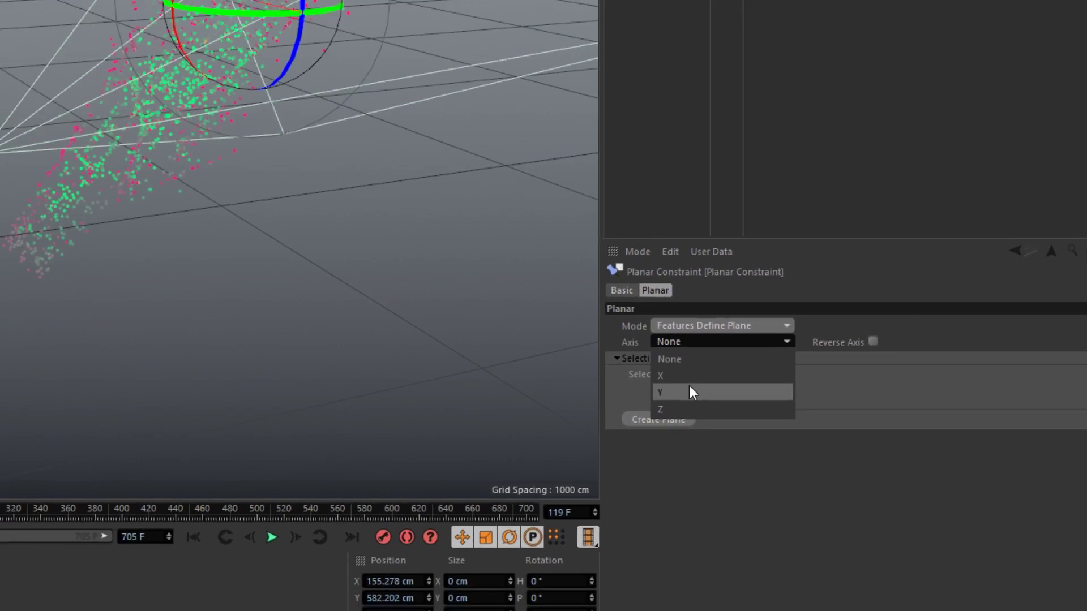
click(430, 360)
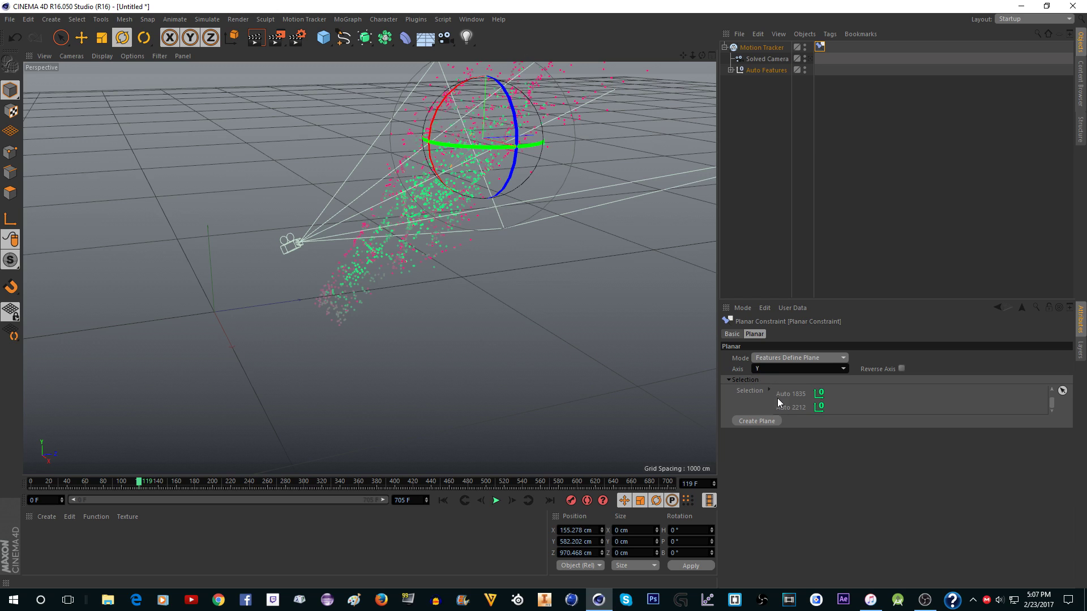
Step: Try a cube on the levelled feature points at about Y -405 cm, Z 1131 cm, view it from the side, and delete it
scroll(306, 176, down, 3)
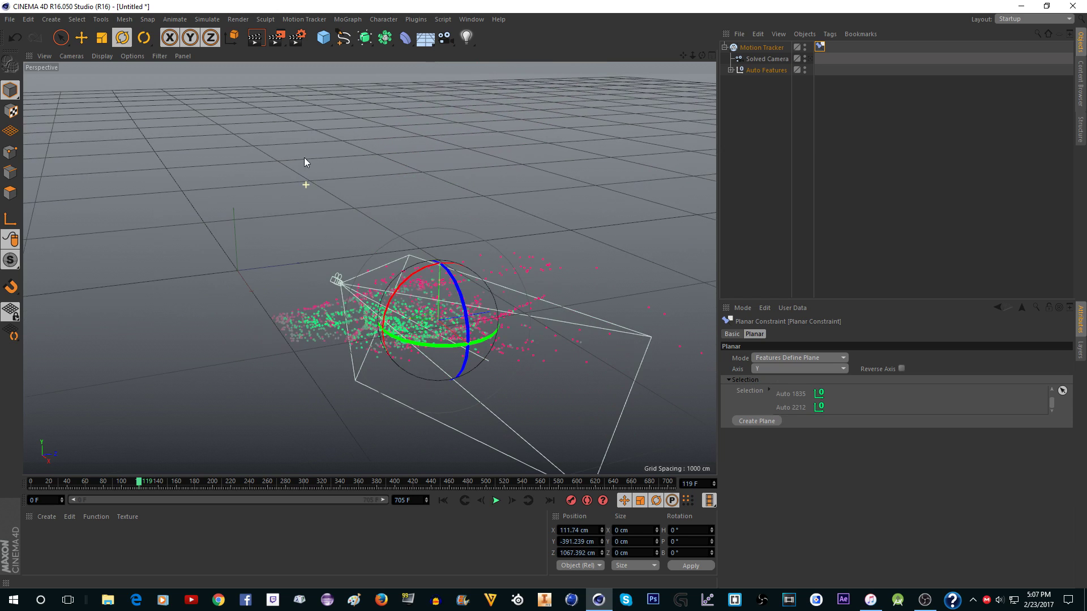
scroll(420, 327, up, 2)
scroll(421, 332, up, 3)
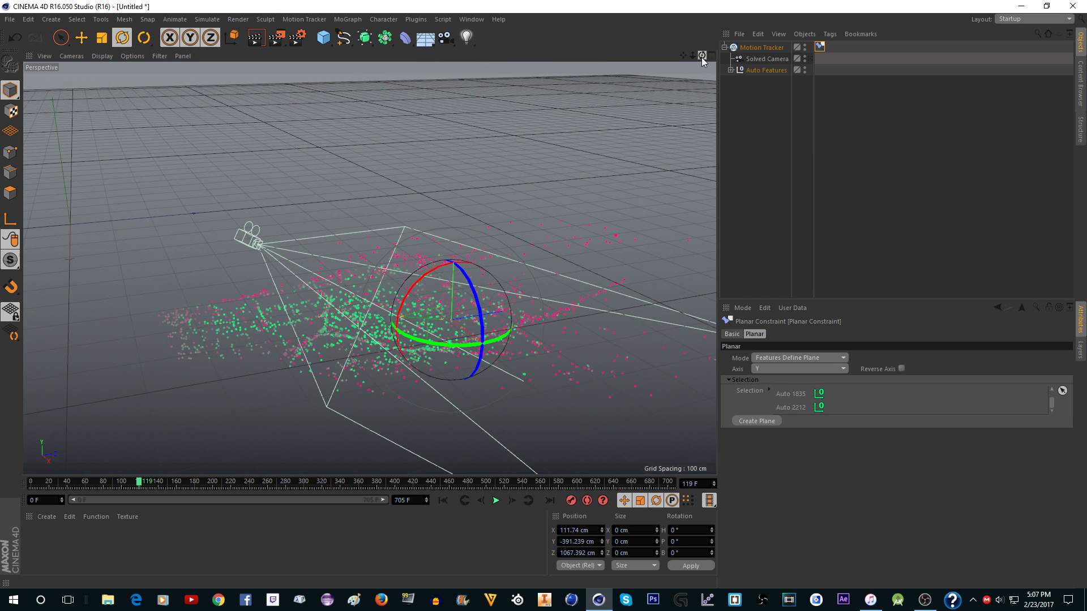
drag(702, 57, 616, 77)
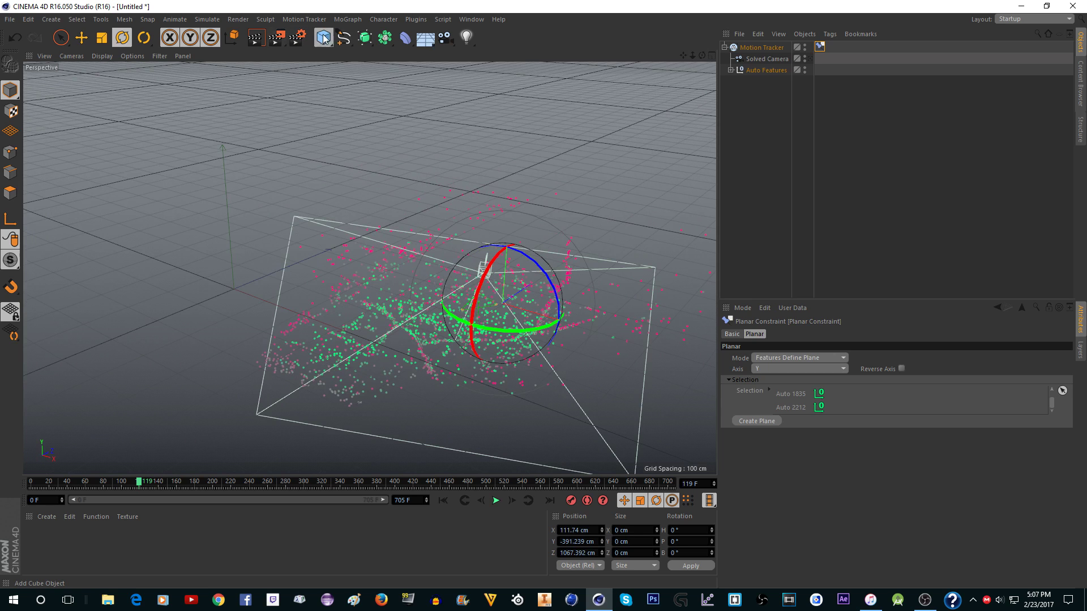
drag(324, 39, 422, 48)
key(e)
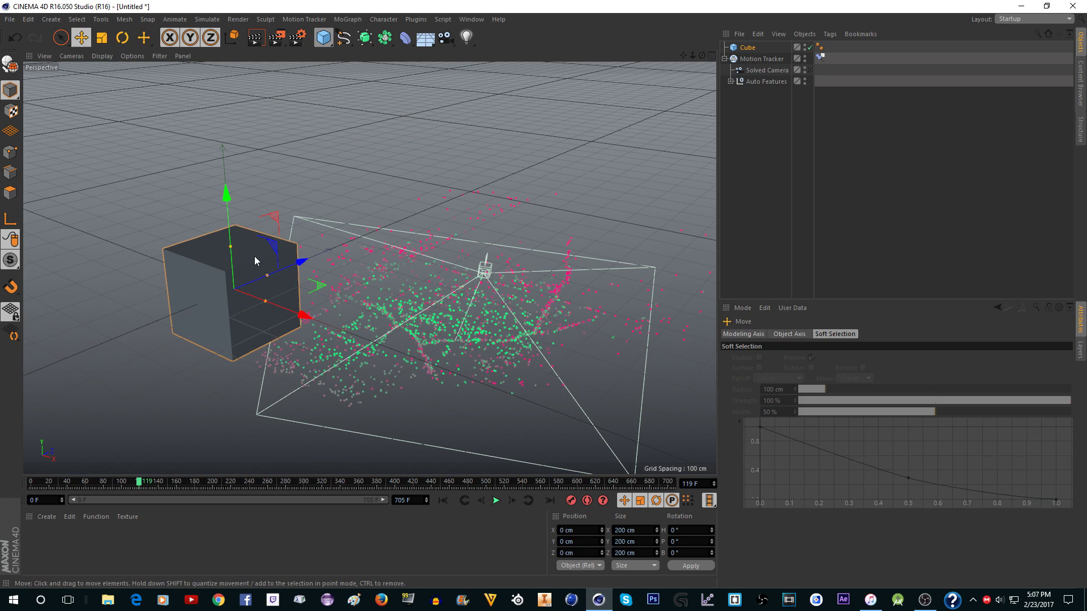
drag(276, 237, 531, 240)
drag(489, 200, 485, 225)
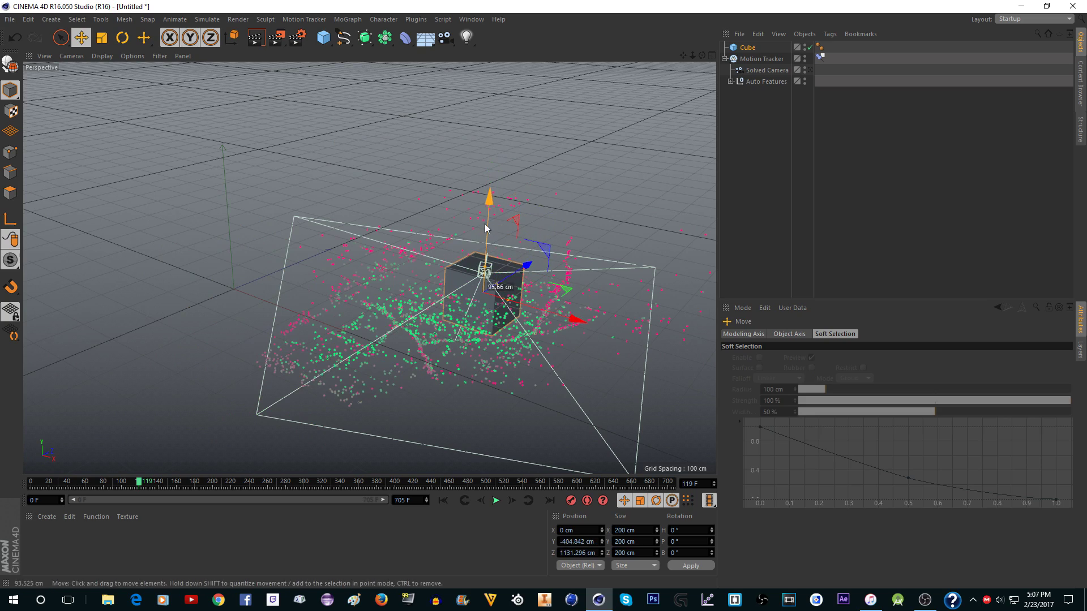
drag(702, 55, 611, 28)
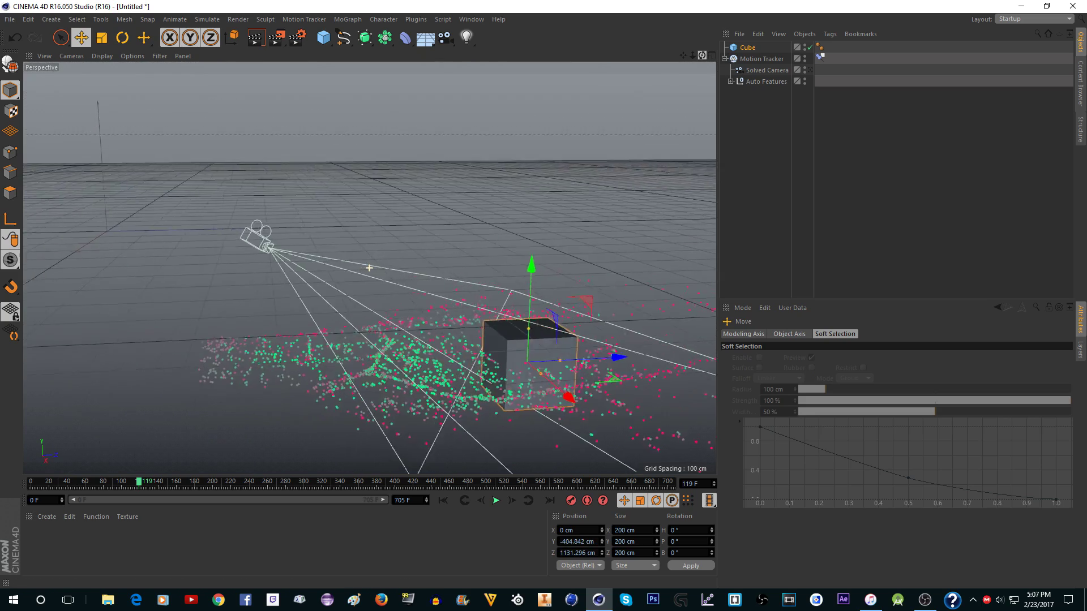
drag(369, 267, 357, 275)
key(Delete)
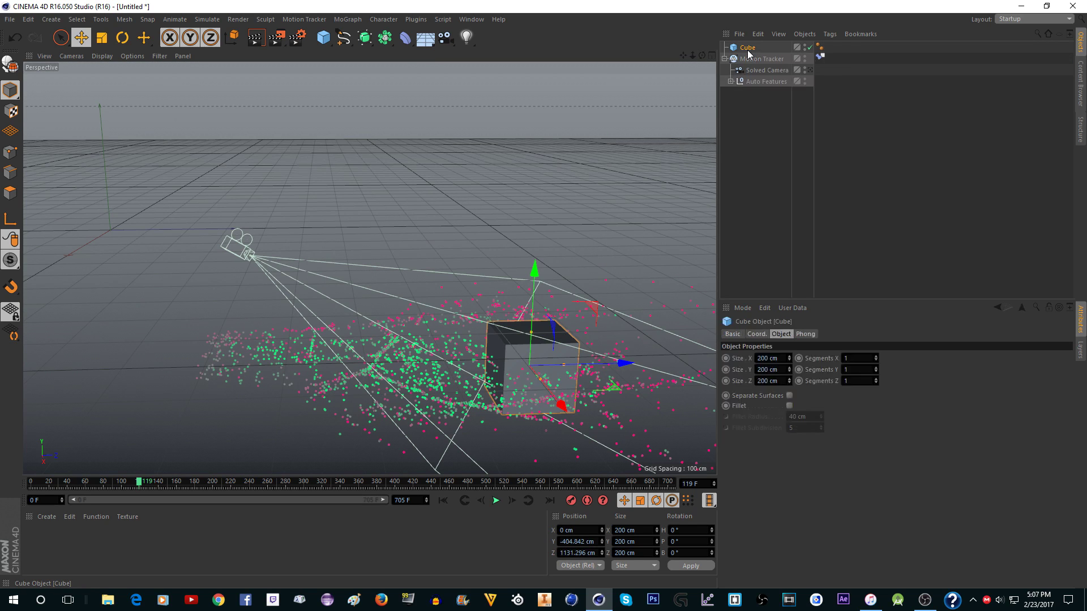
Step: Test another cube by moving it onto the feature points, raising it to about Y -228 cm, and deleting it
scroll(586, 280, down, 5)
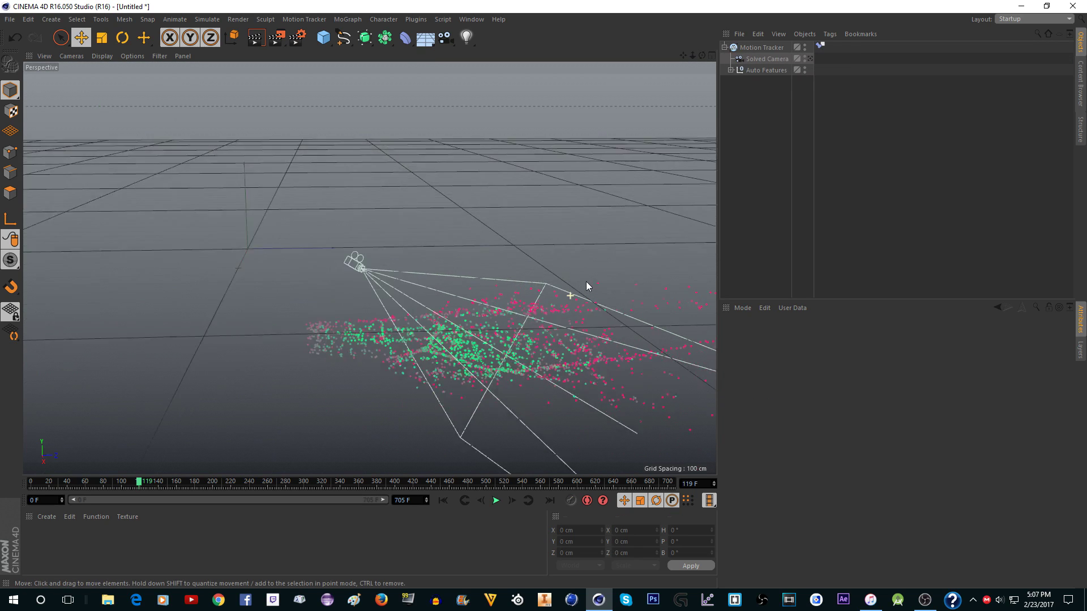
click(760, 47)
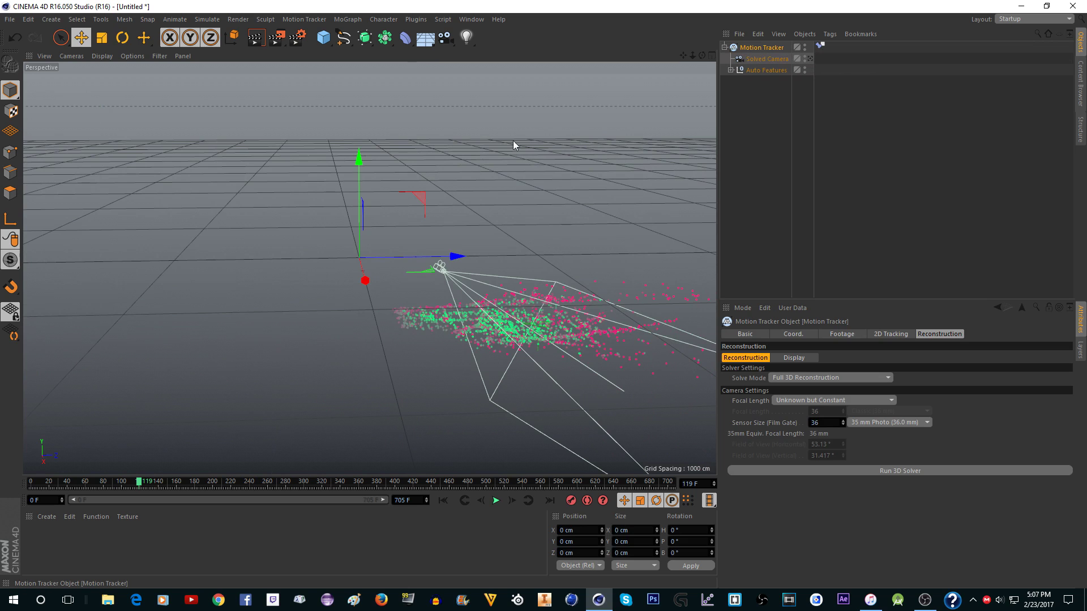
alt+drag(409, 226, 382, 154)
click(322, 38)
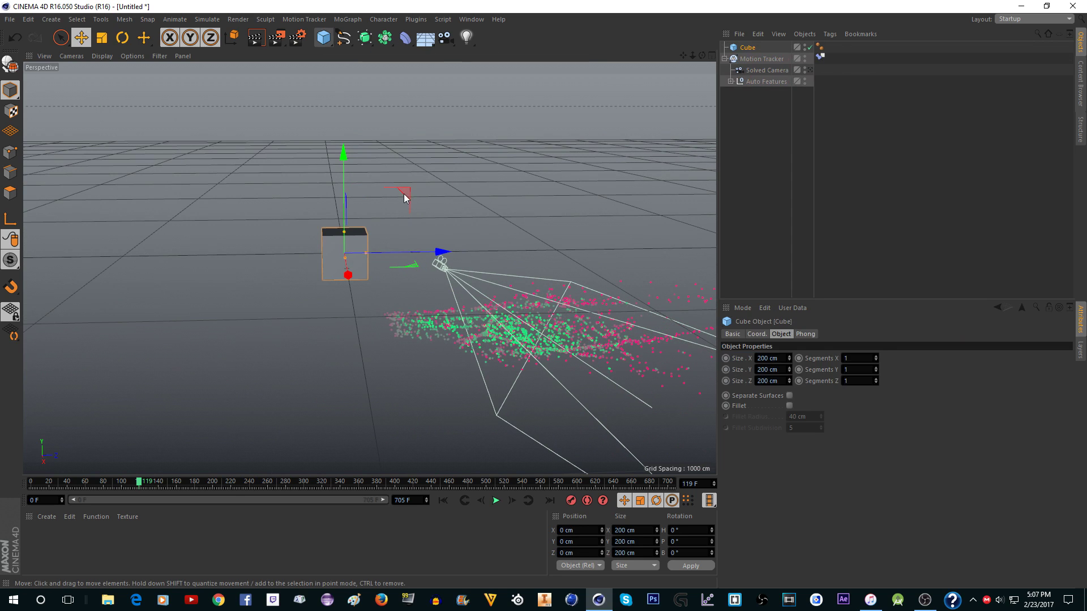
drag(403, 193, 552, 318)
scroll(538, 310, up, 1)
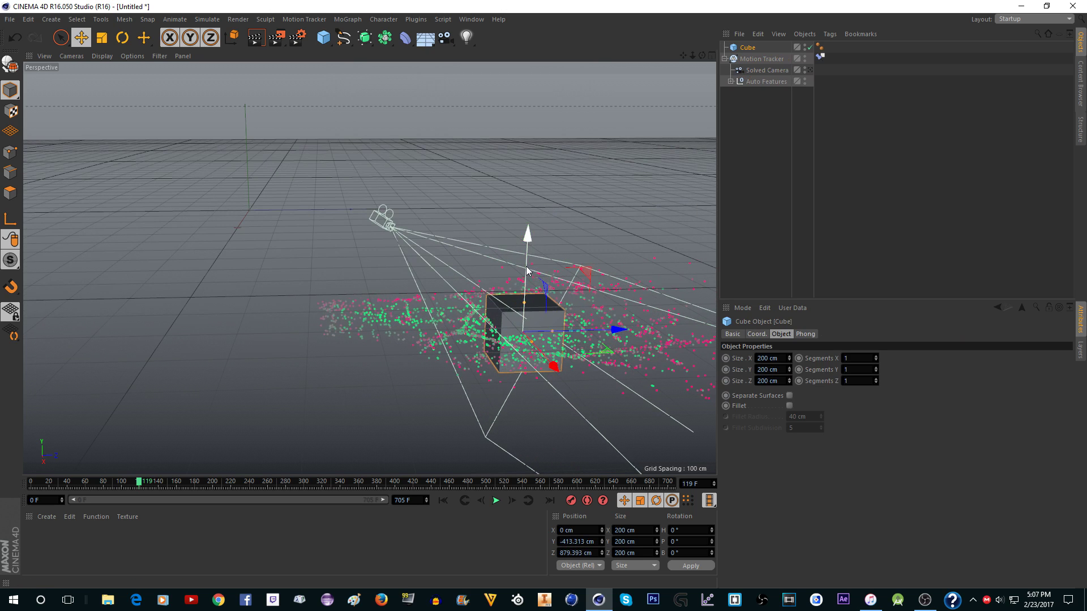
drag(531, 263, 532, 210)
scroll(482, 396, down, 7)
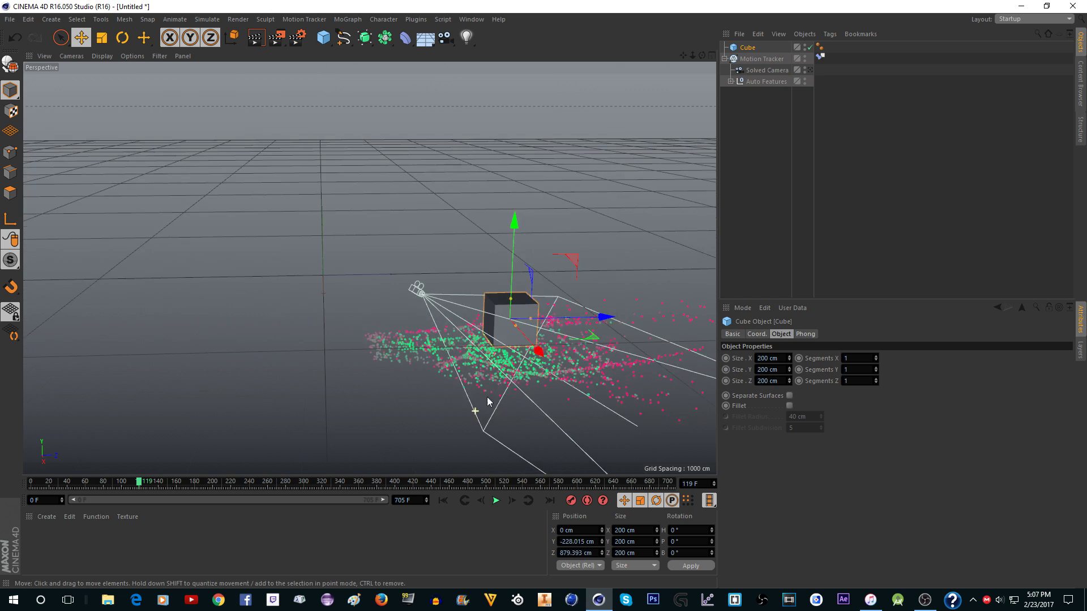
key(Delete)
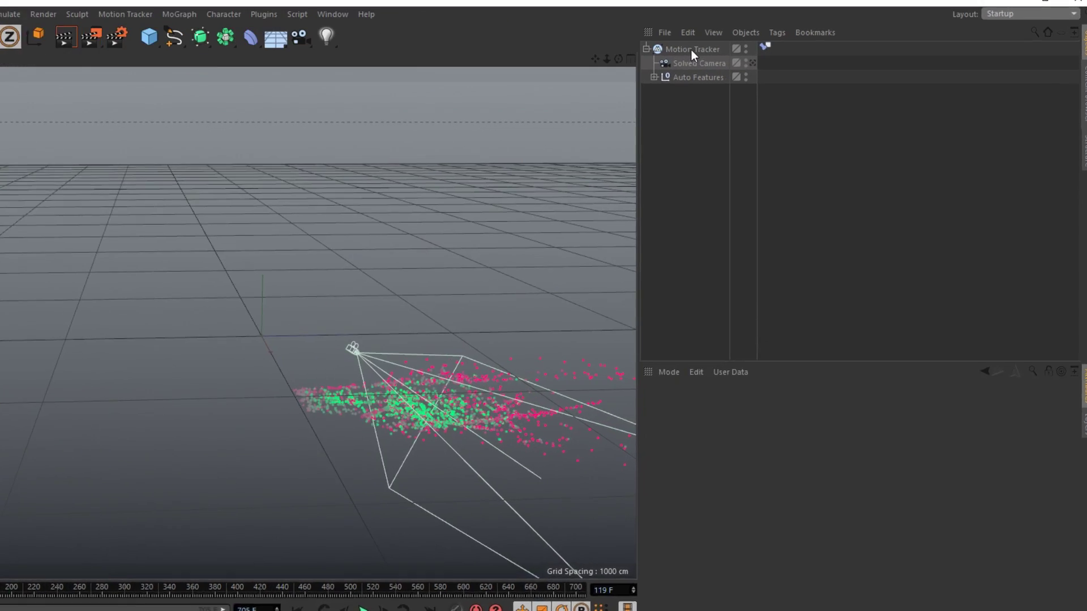
Step: Add a Position Constraint tag to the Motion Tracker object
click(759, 48)
right_click(760, 48)
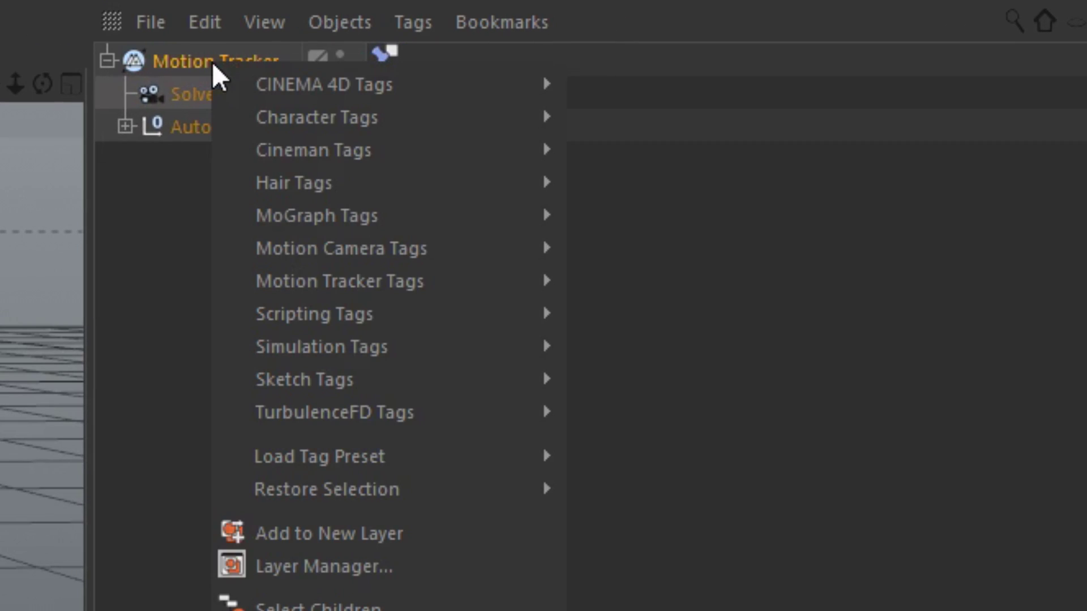
mouse_move(418, 290)
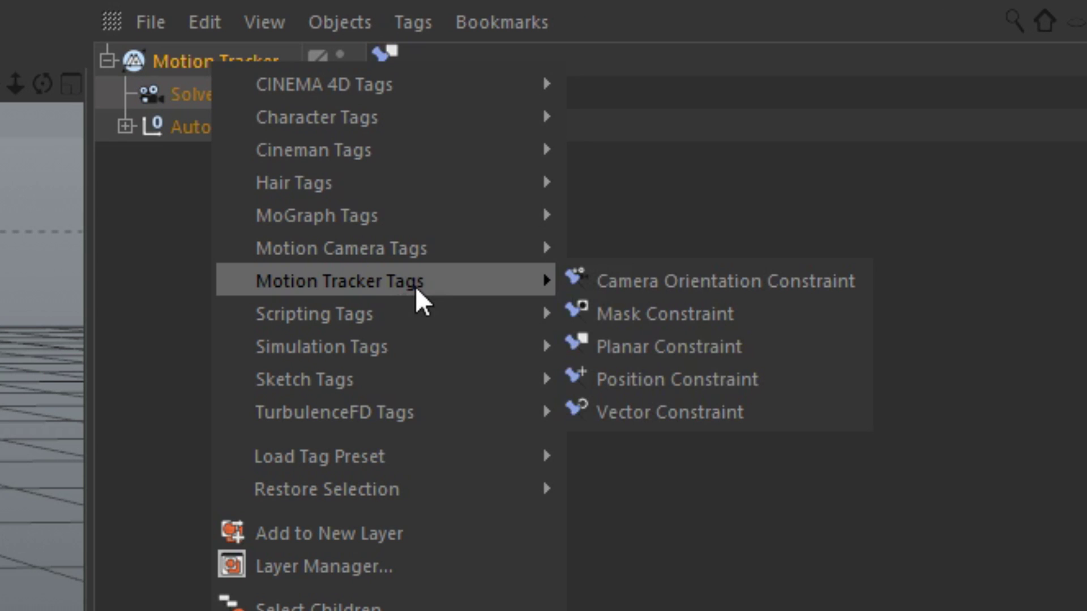
click(730, 386)
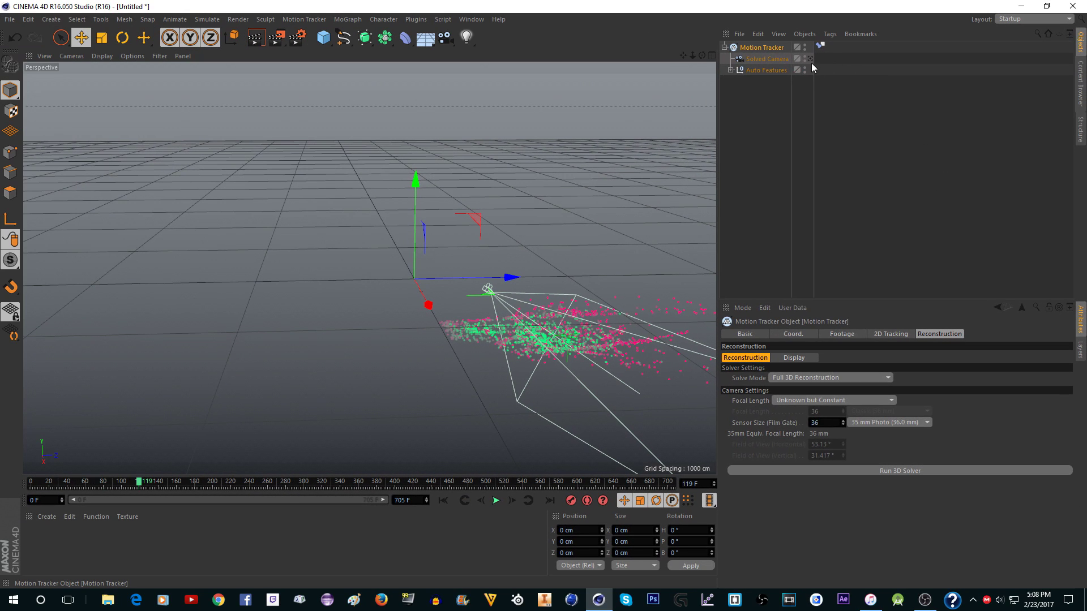
Step: Look through the Solved Camera and set feature Auto 2099 on the slab as the Position Constraint's target
click(810, 59)
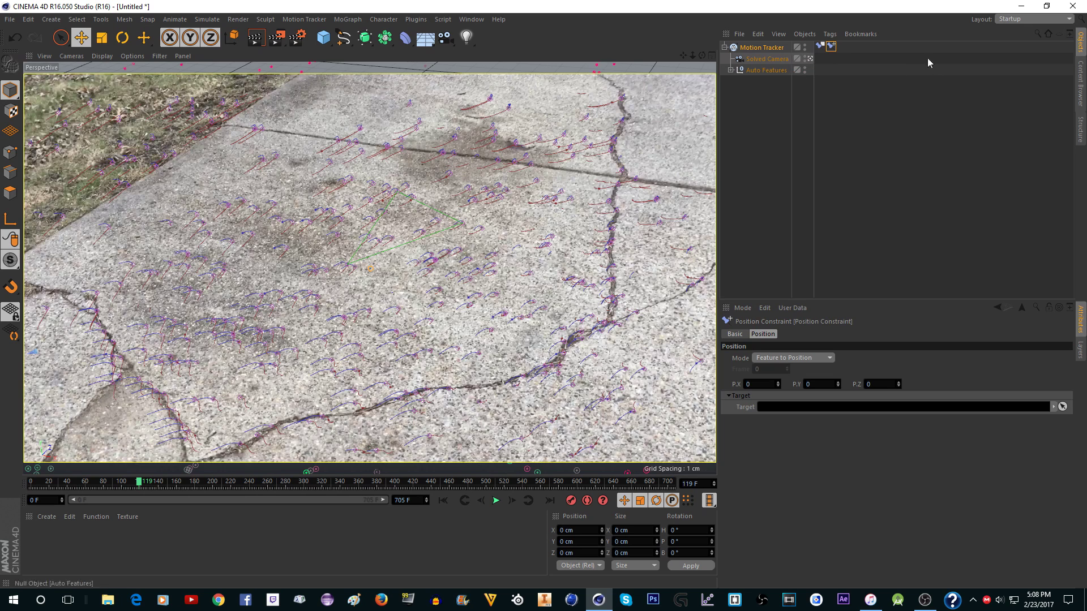
click(830, 47)
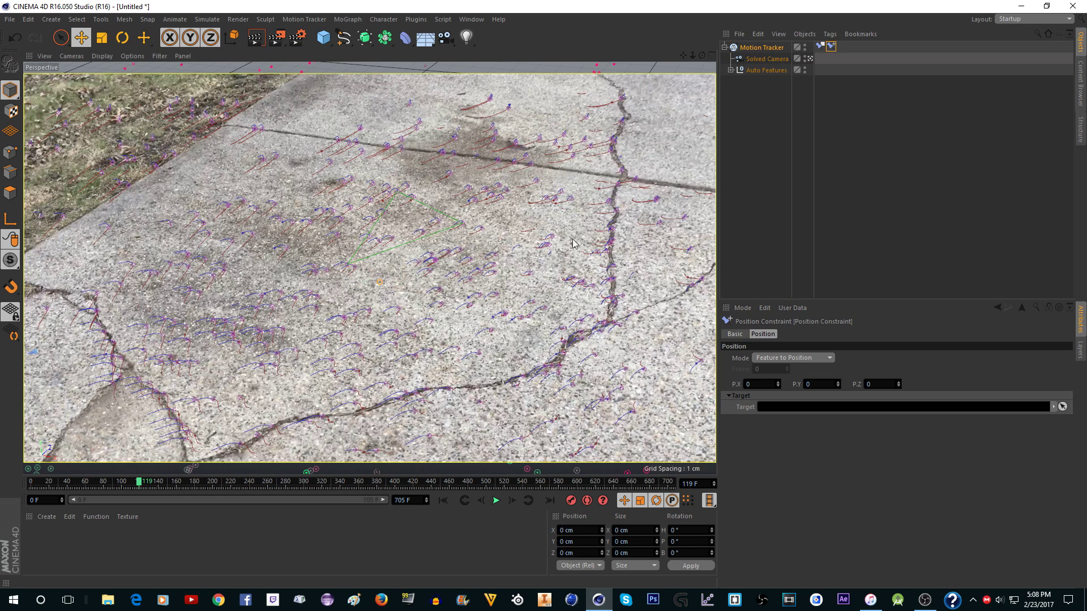
click(787, 184)
click(829, 45)
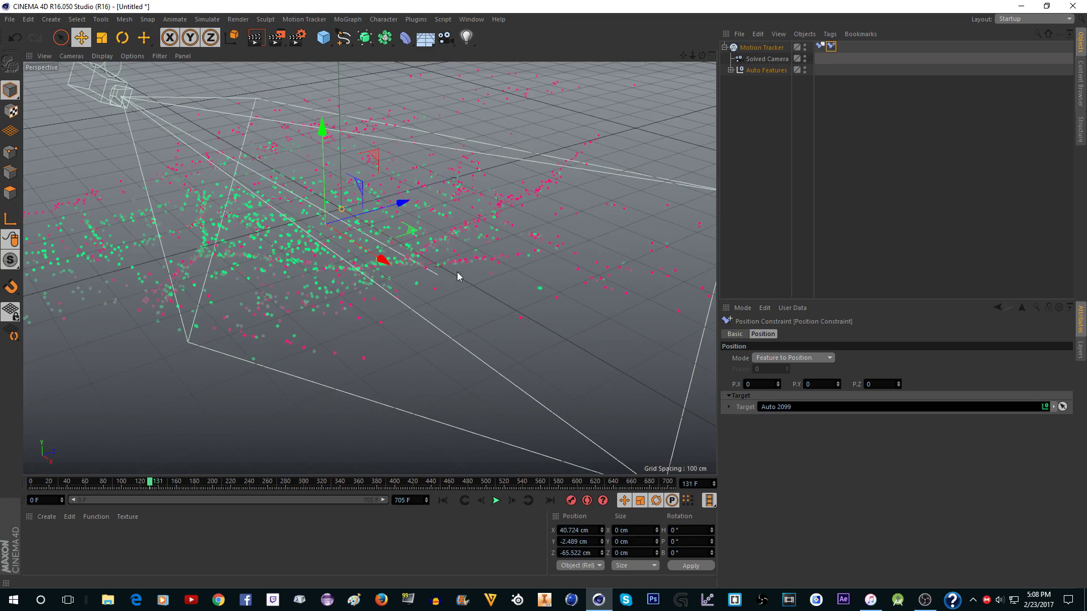
Step: Examine the feature points around the scene origin in the perspective view and add a 200 cm cube there
alt+drag(419, 241, 381, 231)
scroll(380, 230, up, 10)
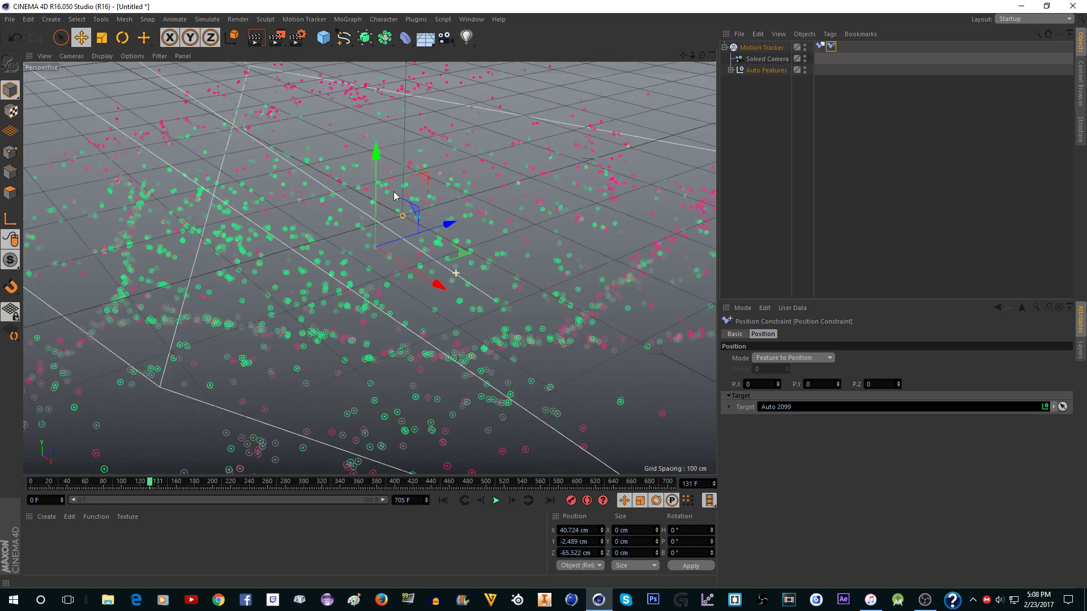
scroll(421, 205, down, 10)
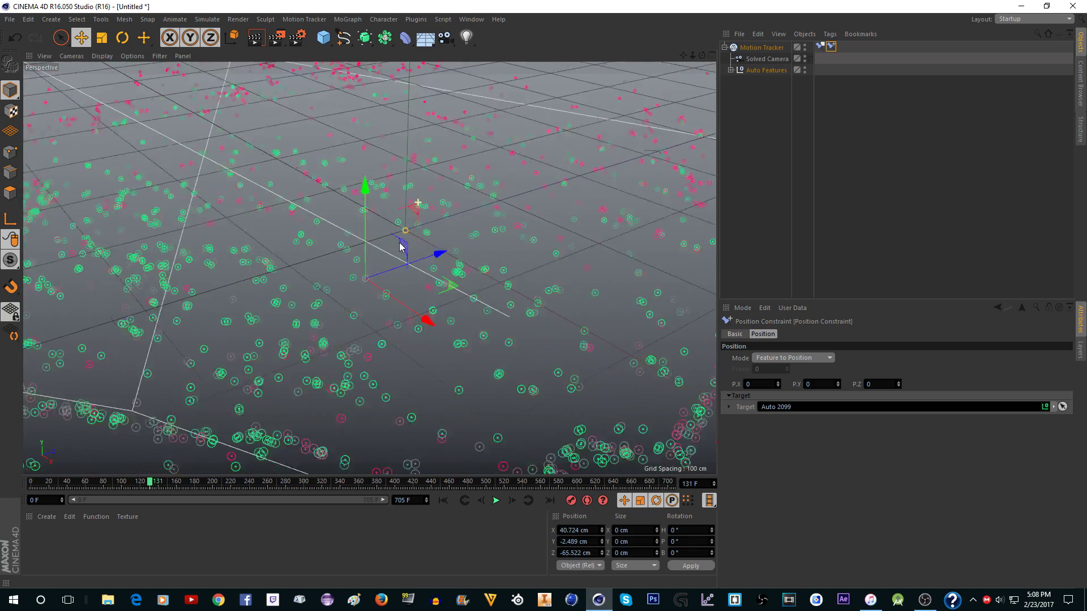
scroll(391, 161, up, 1)
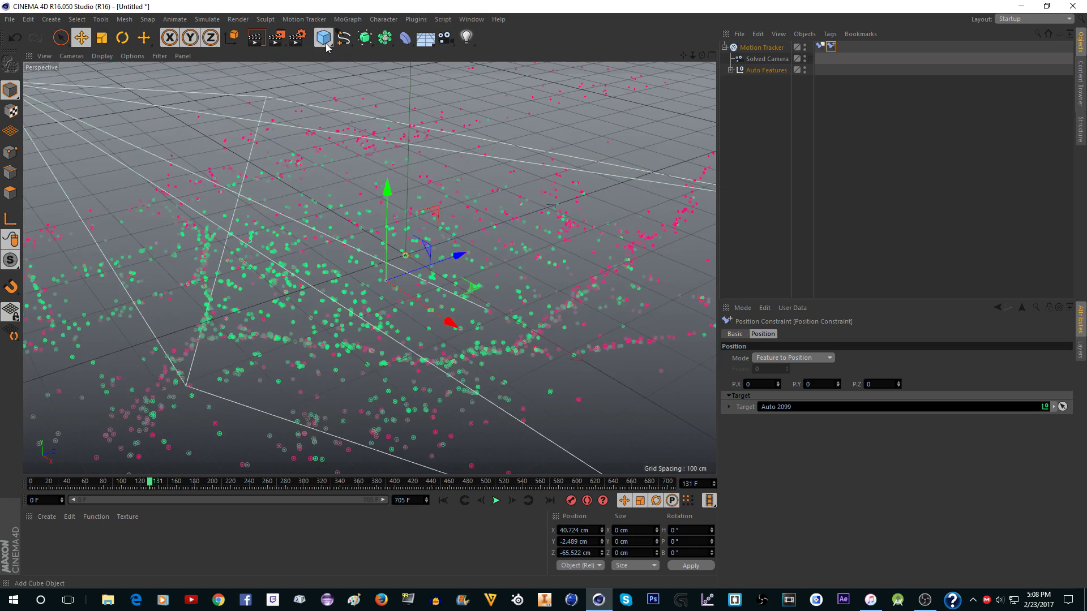
click(326, 48)
click(427, 53)
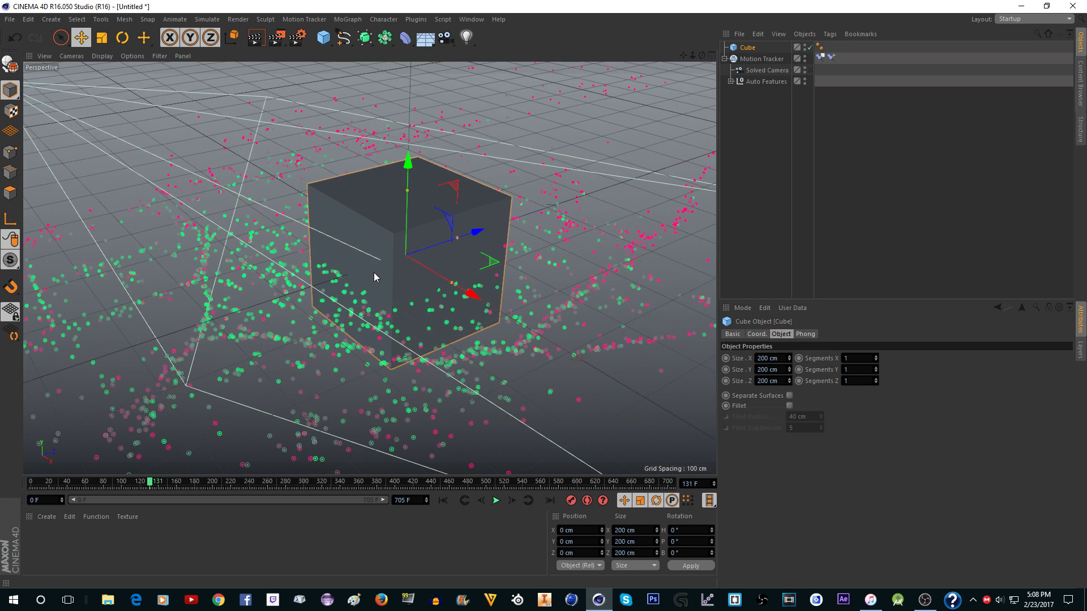
Step: Look through the Solved Camera, scale the cube uniformly to about 83.6 cm, and set it on the slab at about Y 39 cm
scroll(417, 206, down, 3)
alt+drag(418, 212, 369, 267)
click(810, 70)
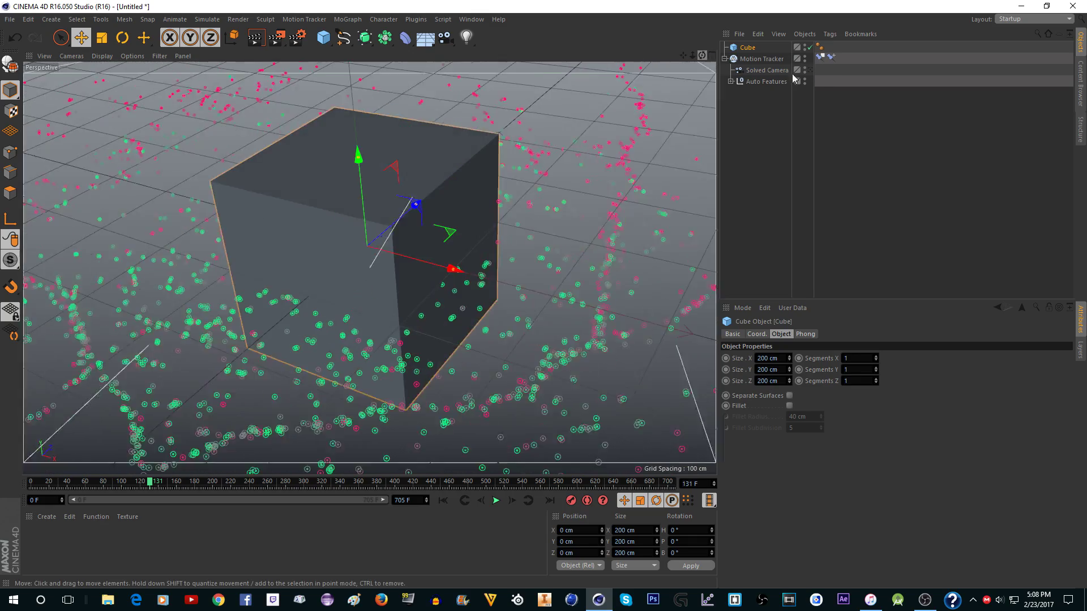
key(t)
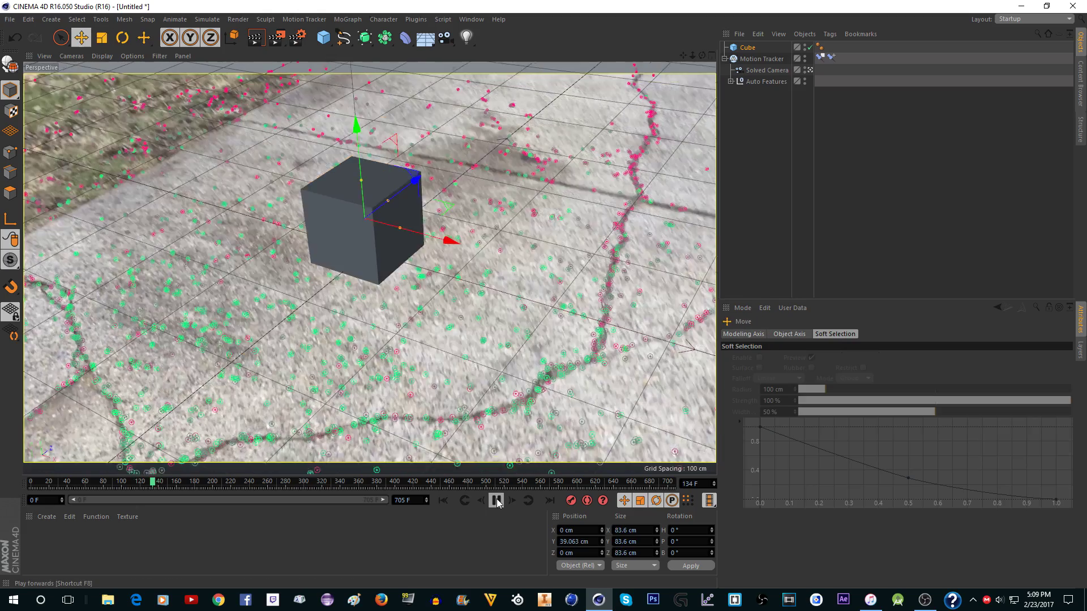
Step: Play the tracked shot to check how the cube sticks to the slab, and toggle the All Frames playback option
click(495, 500)
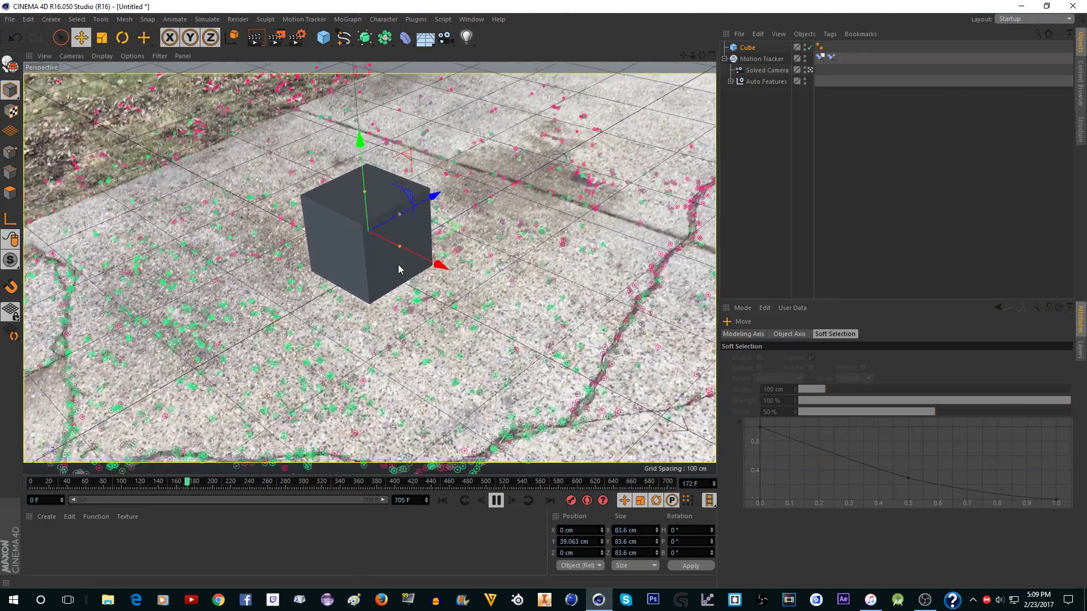
click(708, 500)
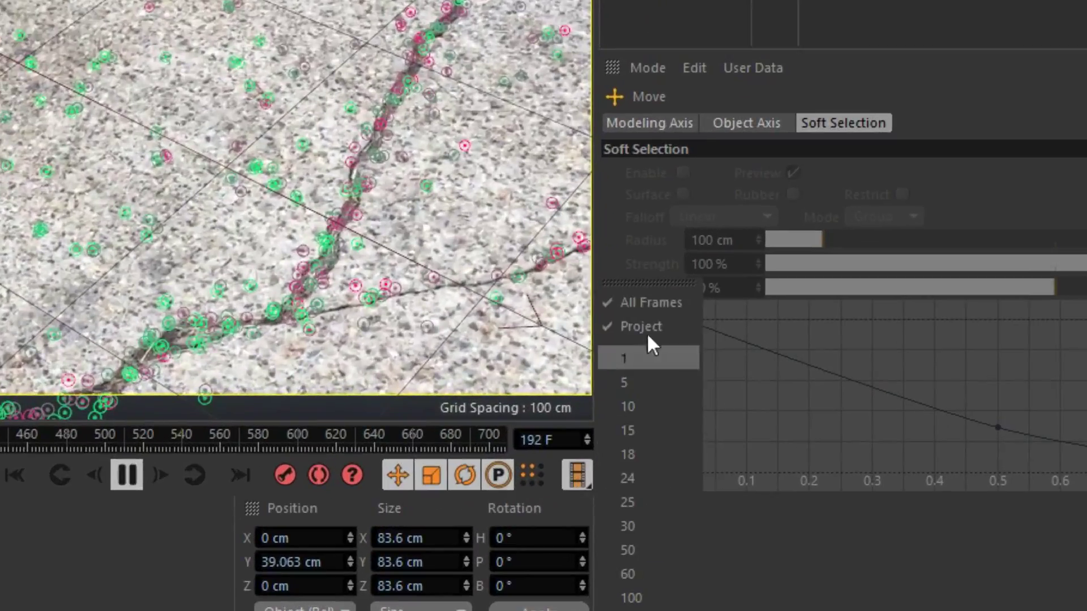
click(746, 421)
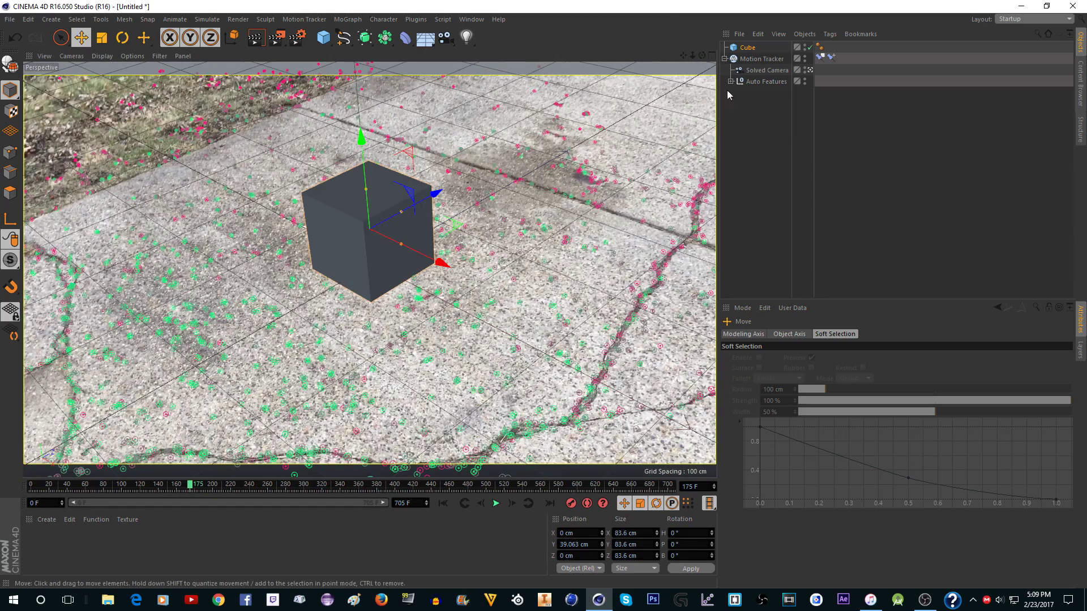
Step: Delete the test cube from the scene
key(Delete)
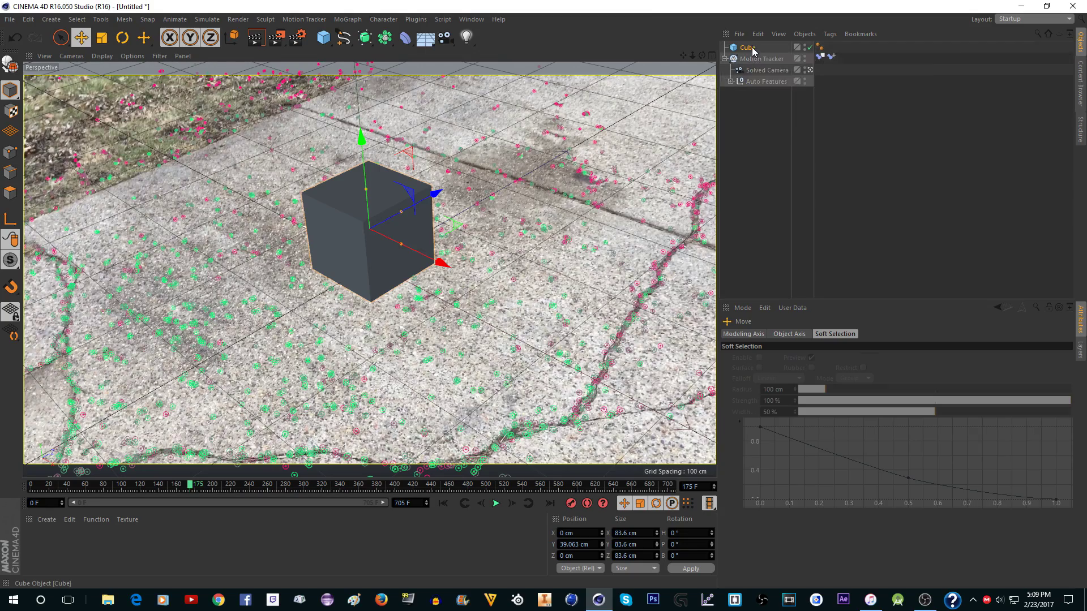
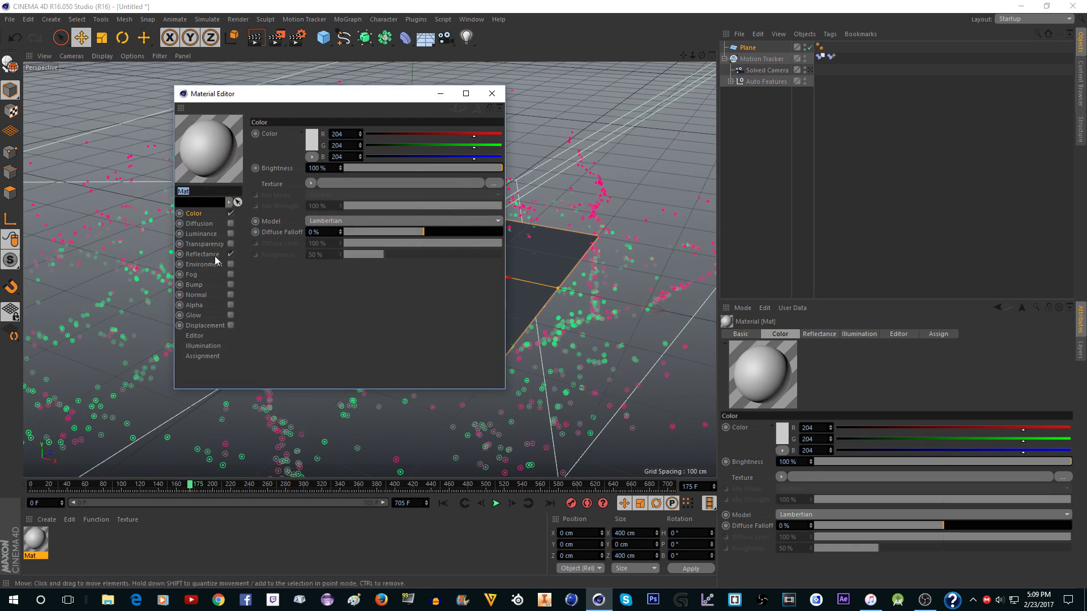
Step: Turn off the material's Reflectance and load Background 2_00000.png from MotionTracking\Images as its color texture, without copying it to the project
click(230, 254)
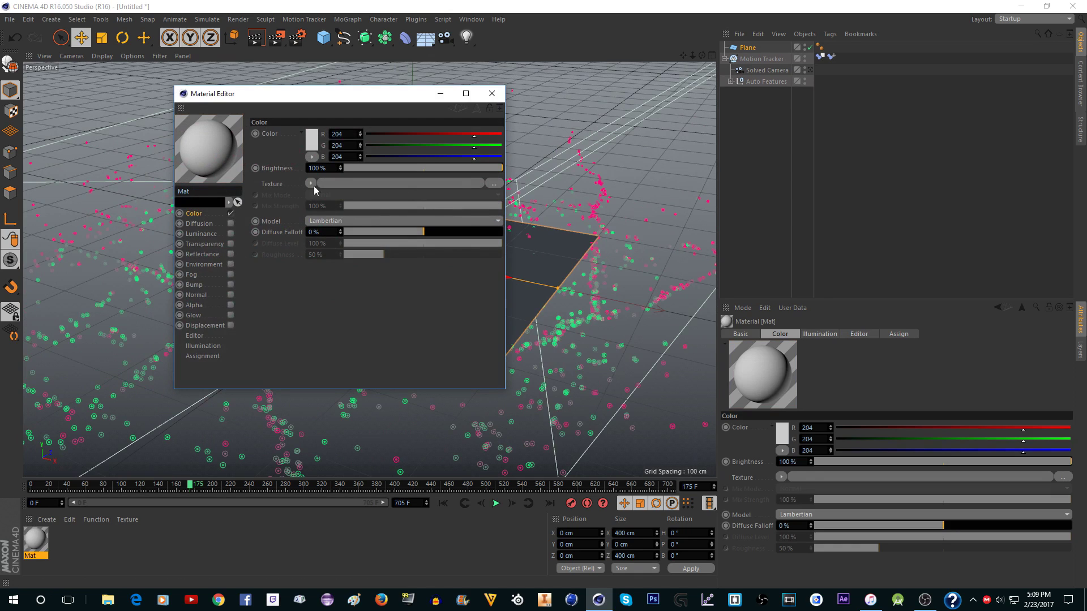
click(494, 182)
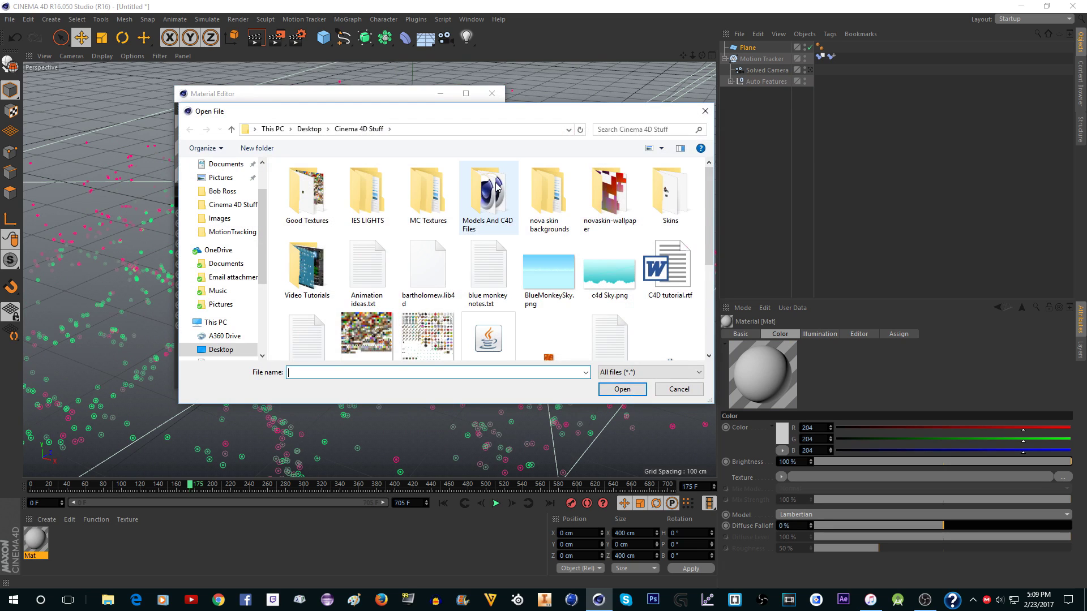
click(306, 129)
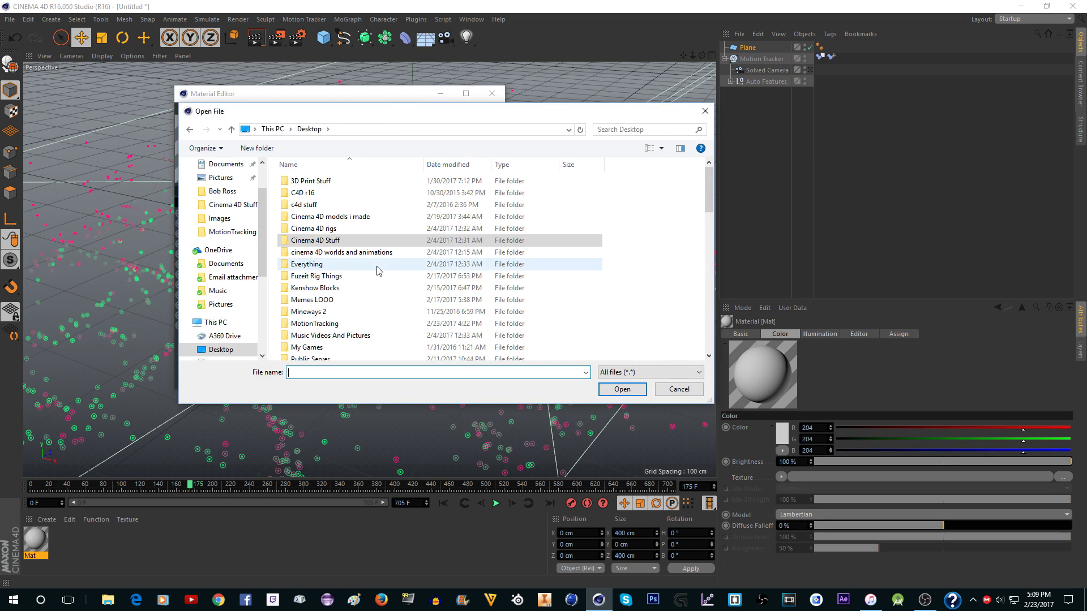
double_click(315, 324)
double_click(311, 181)
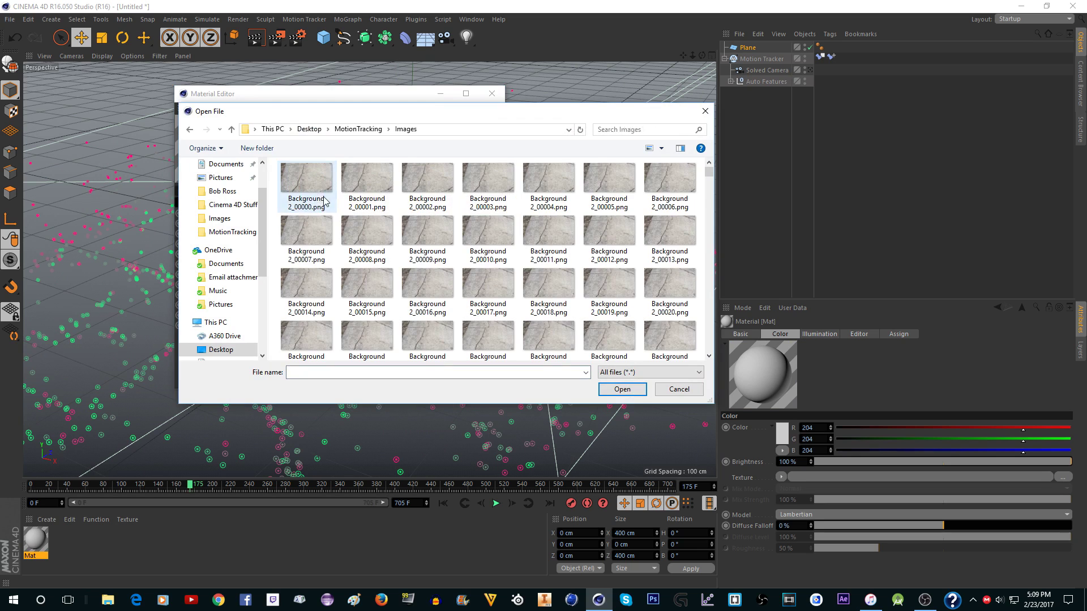
click(306, 181)
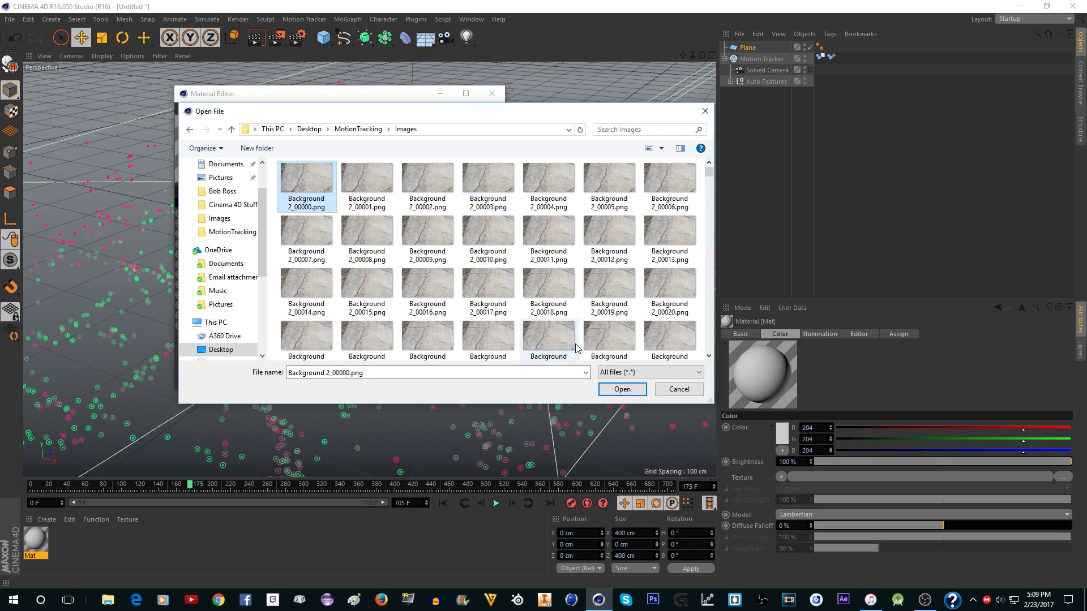
click(620, 390)
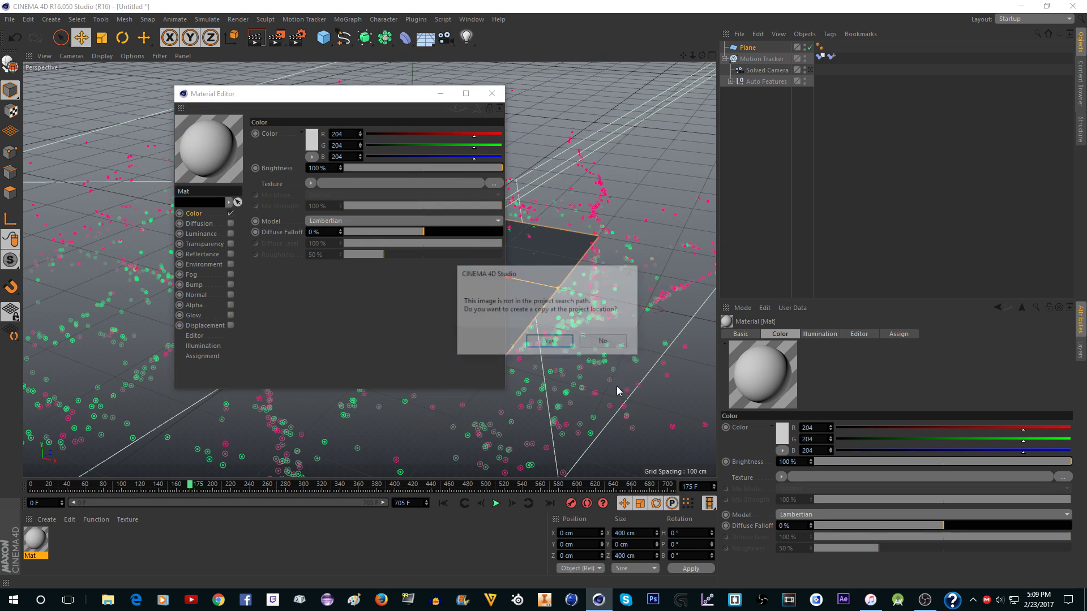
click(604, 342)
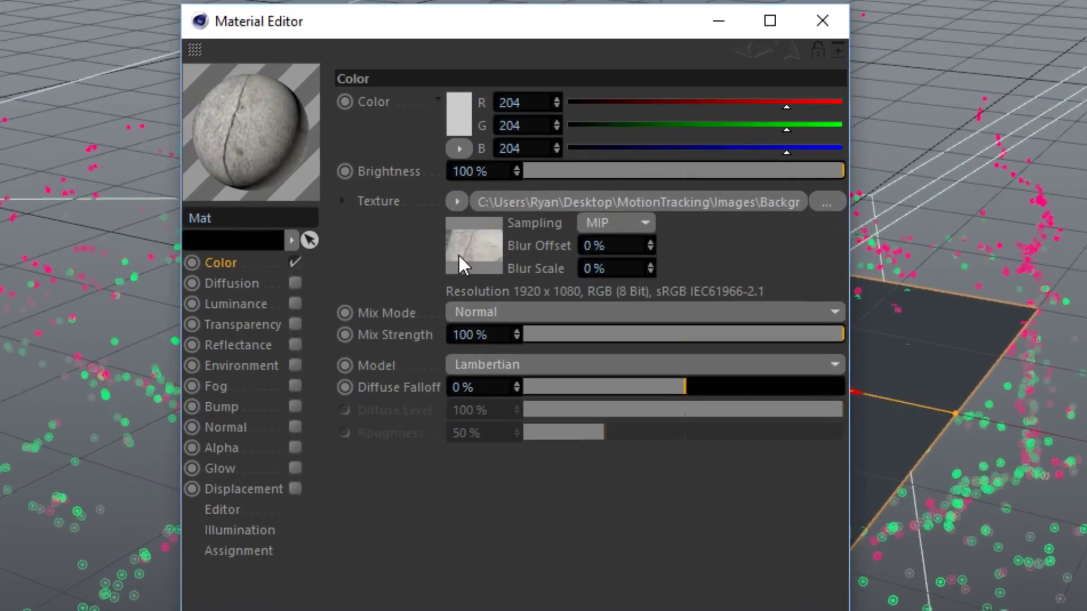
Step: Calculate the color texture's animation frames for the image sequence and enable Animate Preview for the material
click(494, 257)
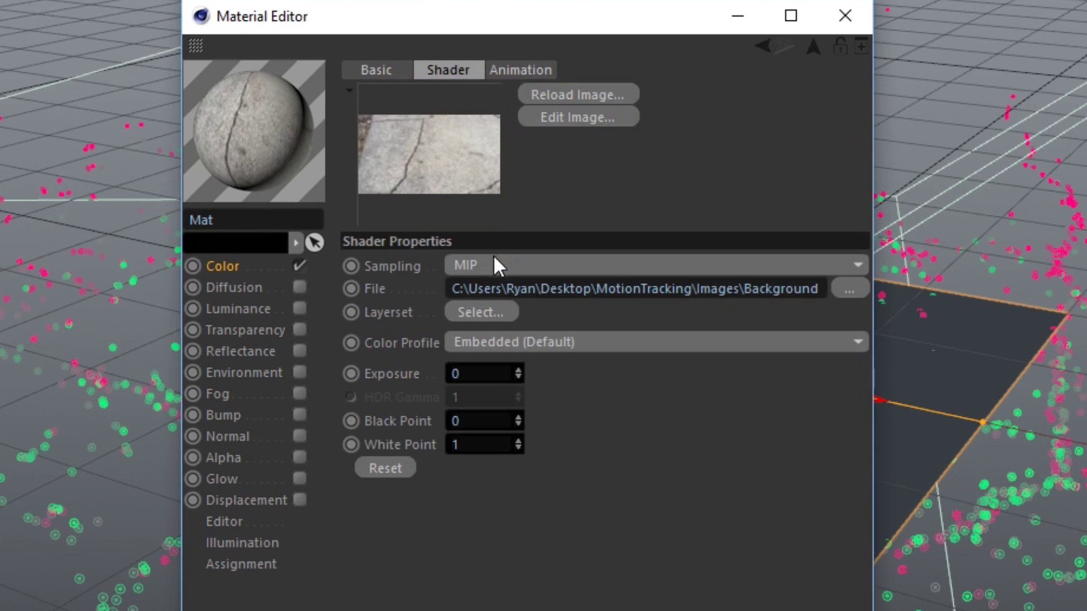
click(519, 72)
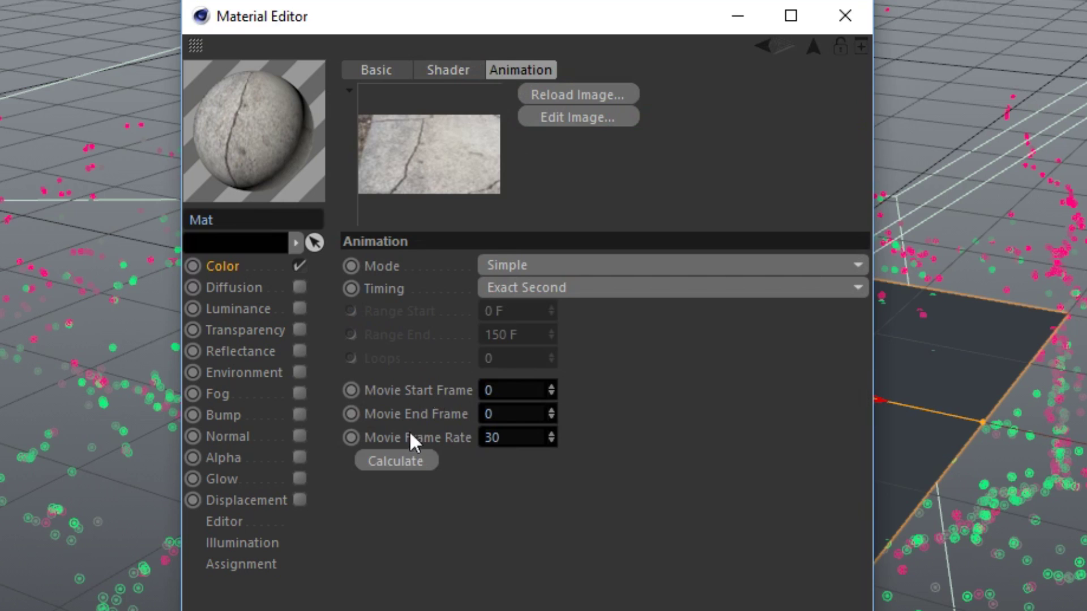
click(402, 459)
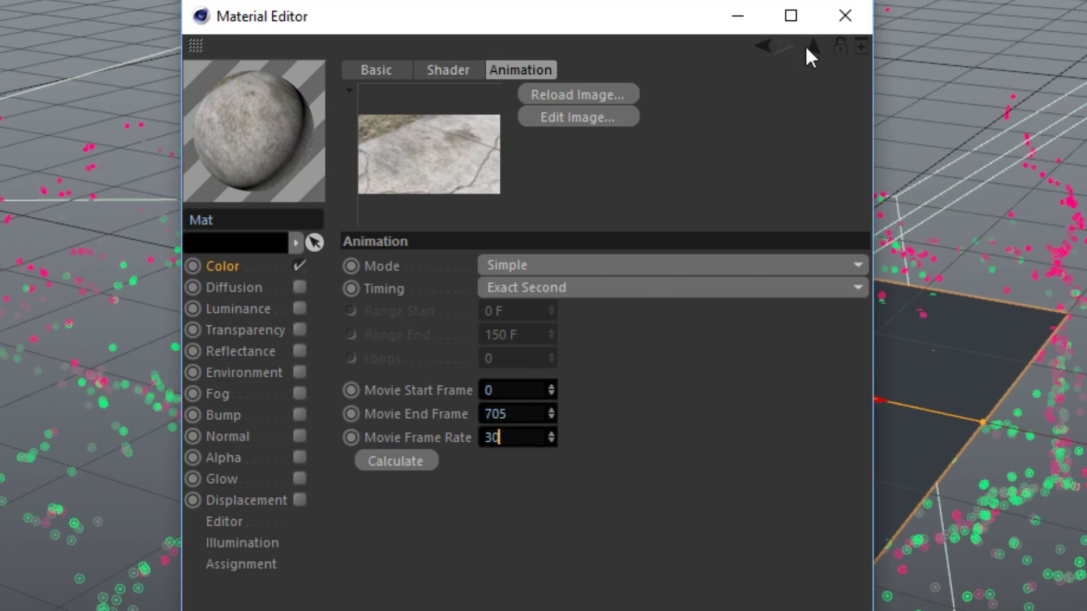
click(242, 524)
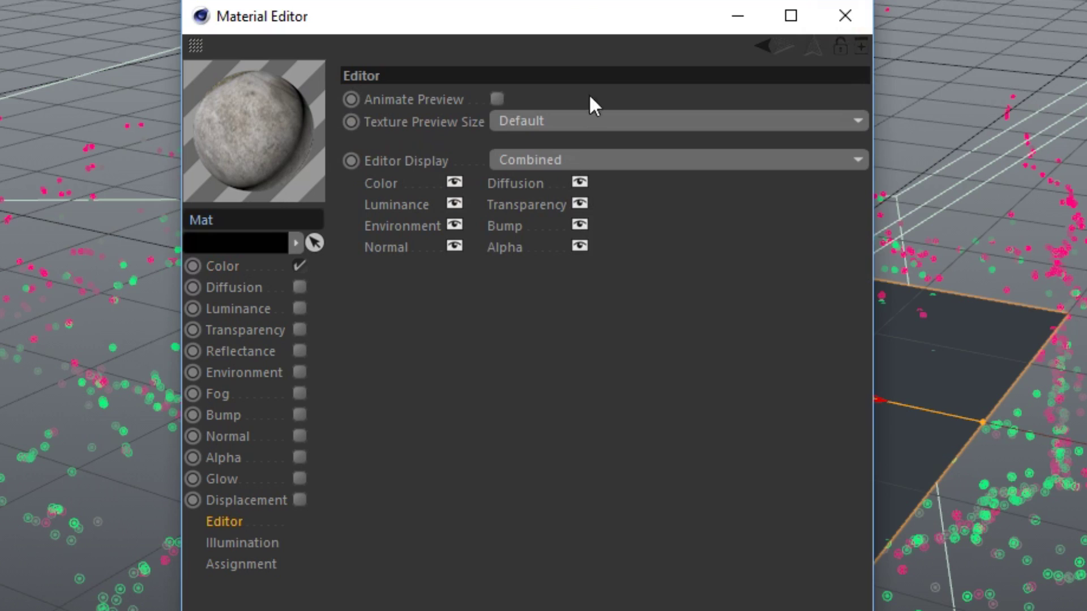
click(545, 120)
click(540, 121)
click(497, 100)
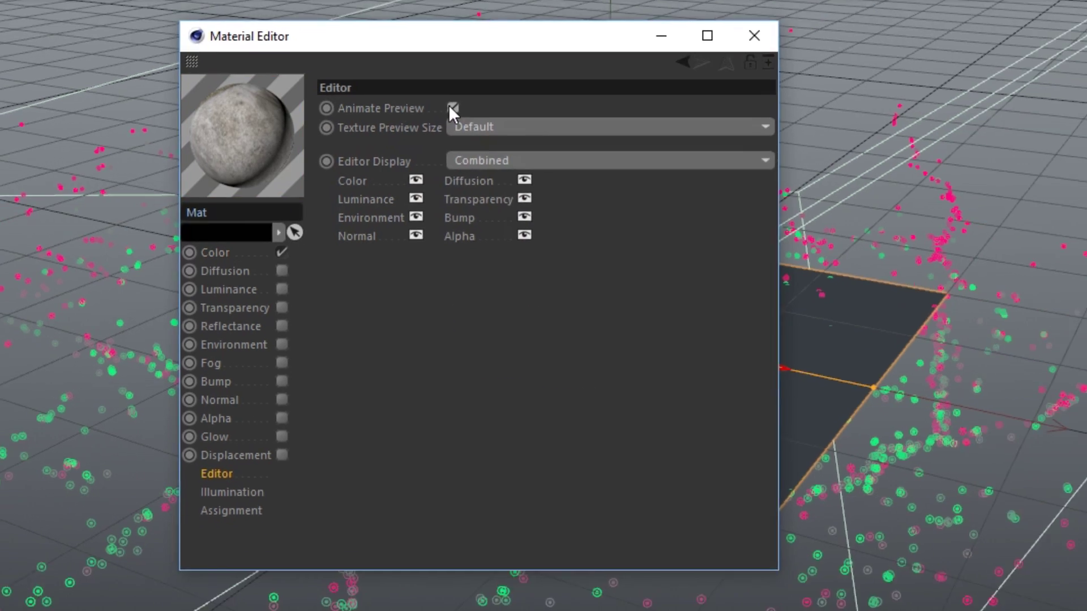
click(559, 80)
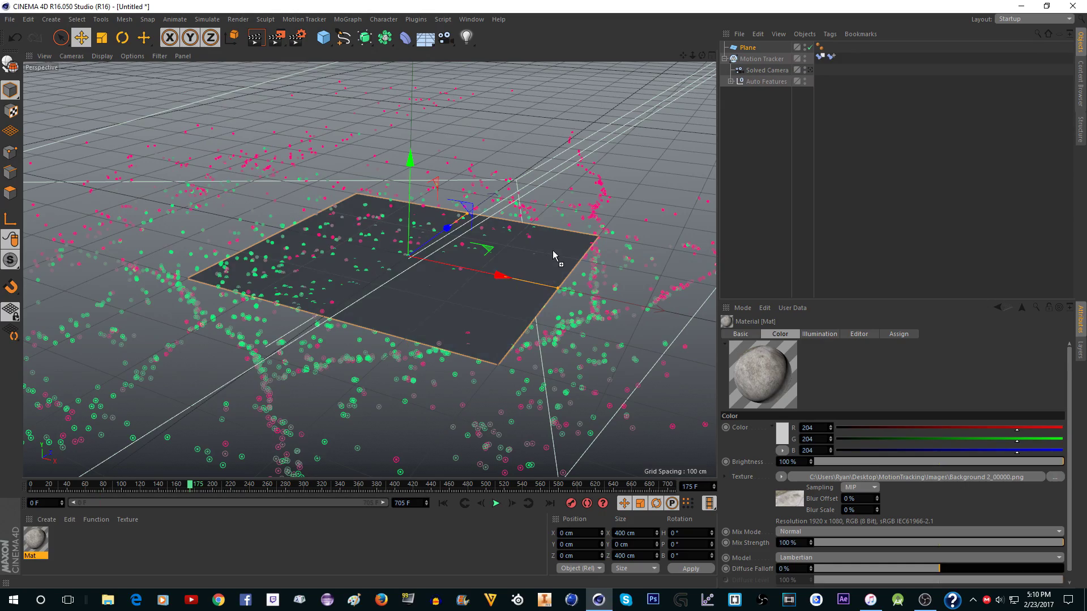
Step: Apply the material to the plane and scrub the timeline to frame 191
drag(554, 255, 549, 255)
alt+drag(549, 255, 506, 176)
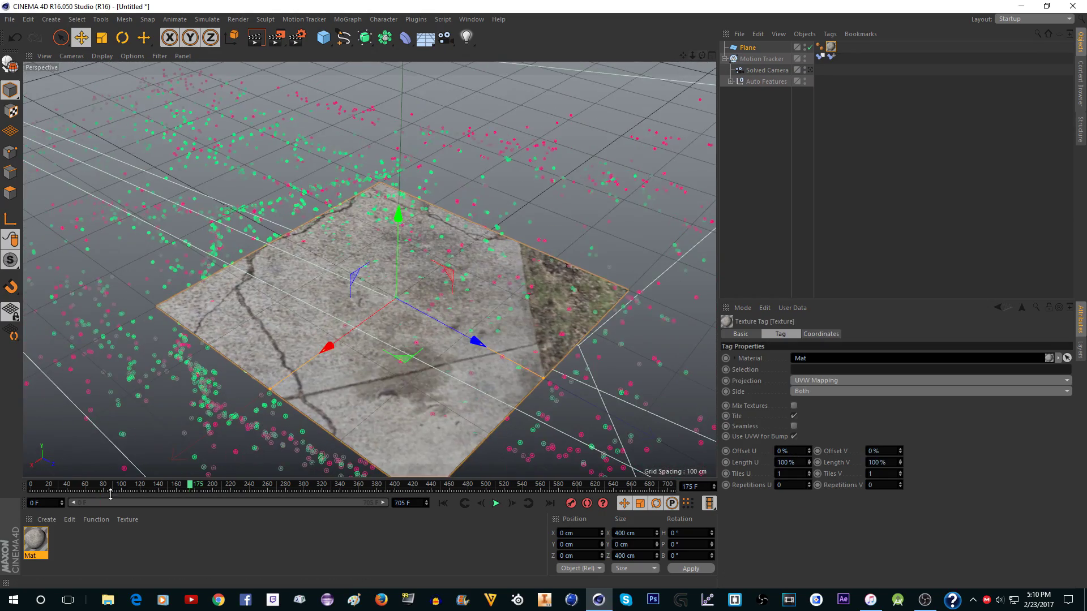
drag(193, 485, 301, 492)
click(204, 485)
Step: Look through the Solved Camera and set the plane's texture projection to Frontal
click(811, 69)
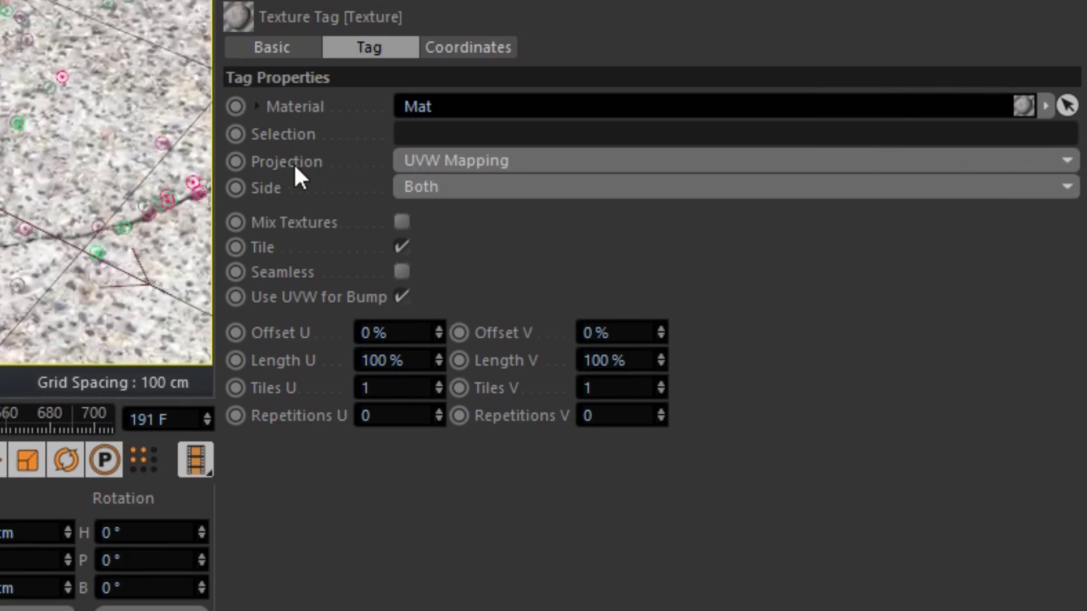
click(437, 391)
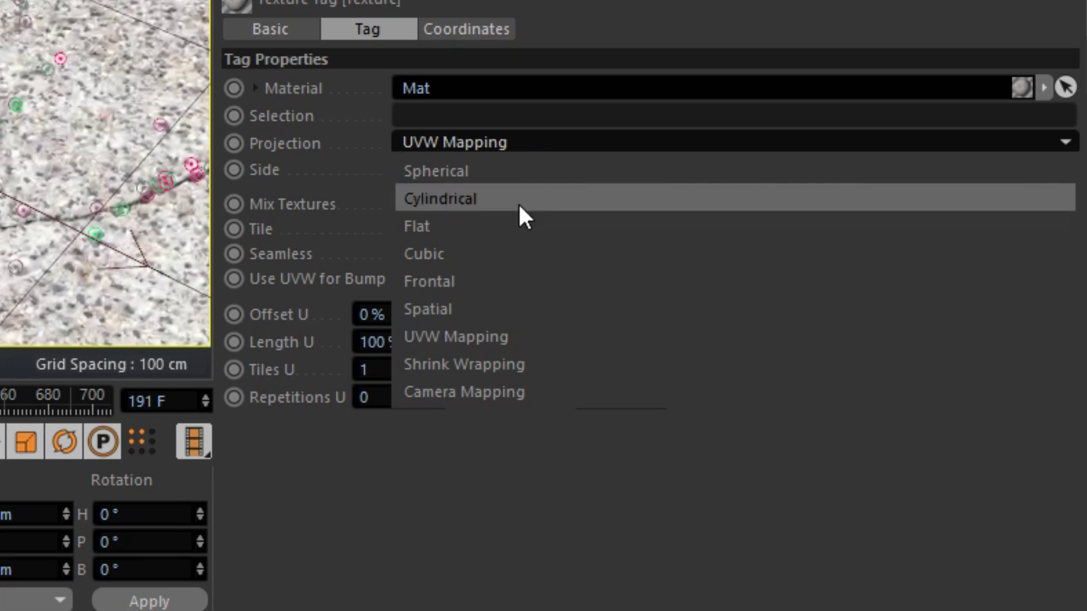
click(488, 273)
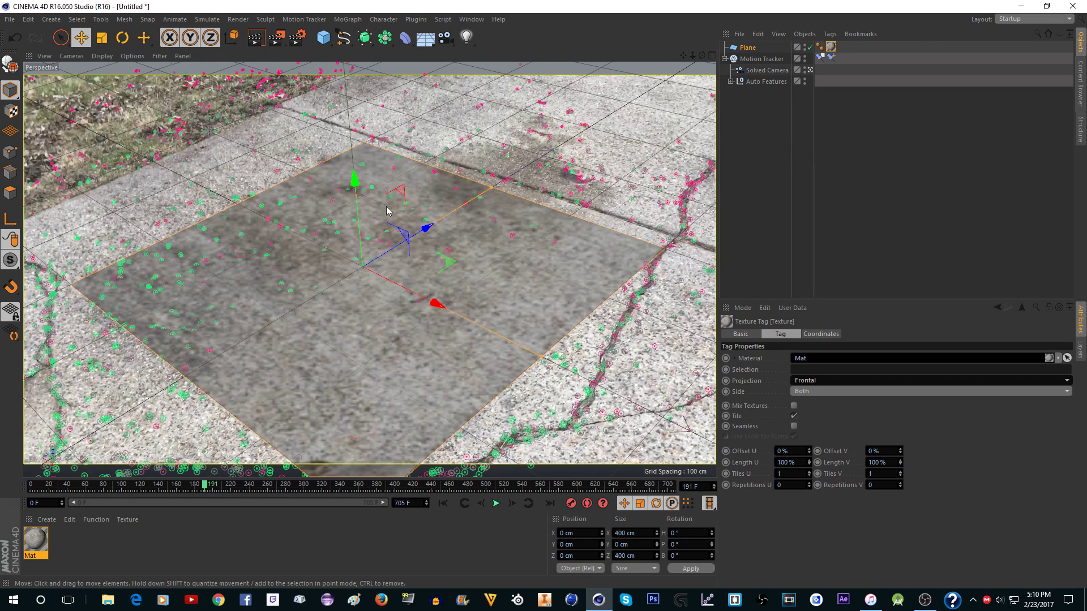
Step: Slide the plane along the Z axis to check the projected texture, leaving it at about Z 58.9 cm
drag(427, 226, 522, 189)
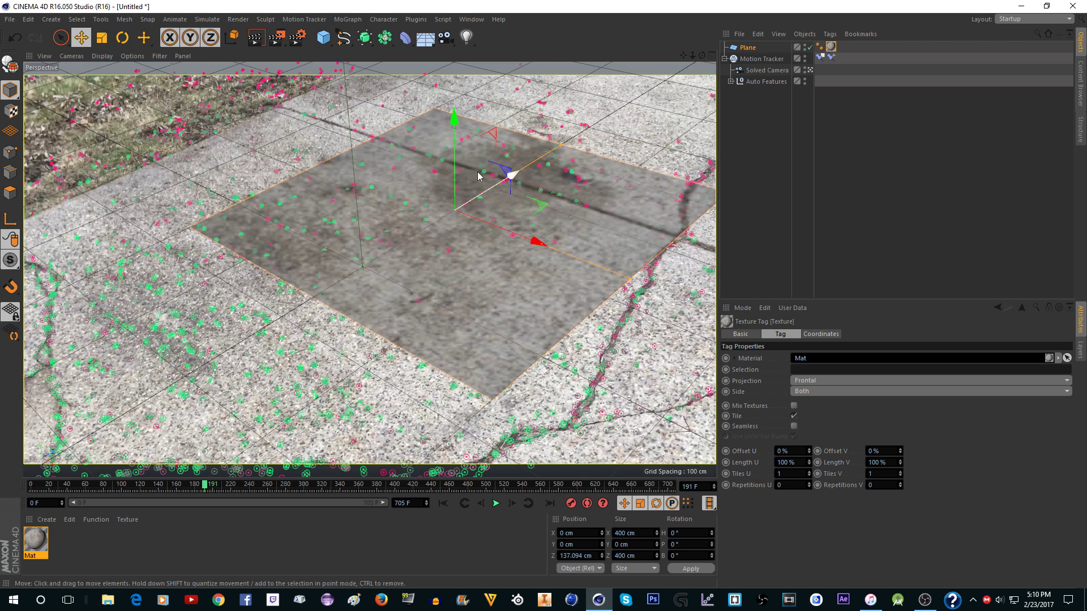
click(821, 169)
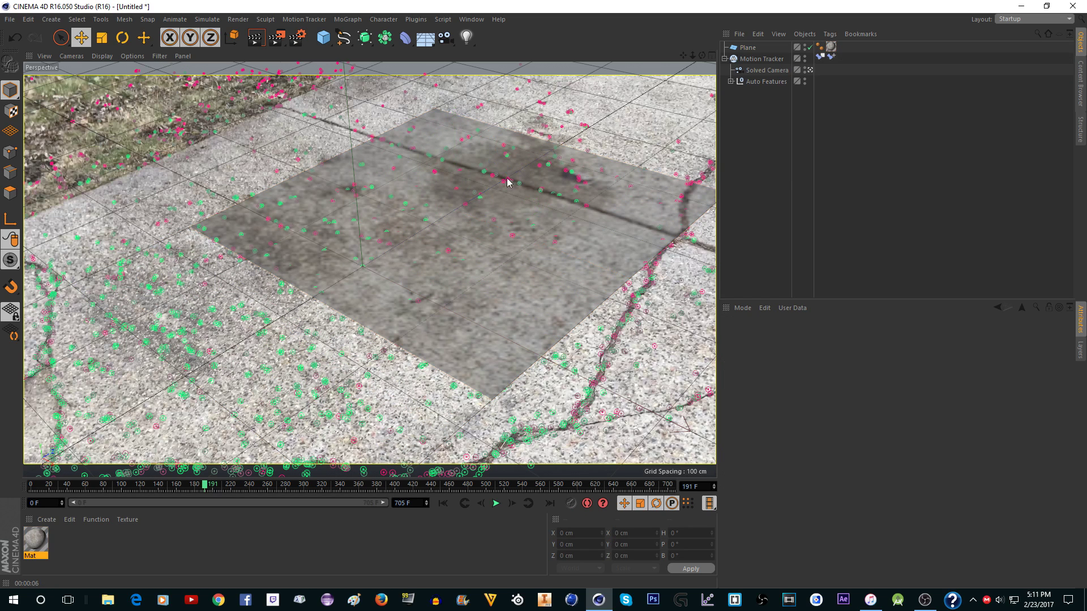
click(747, 47)
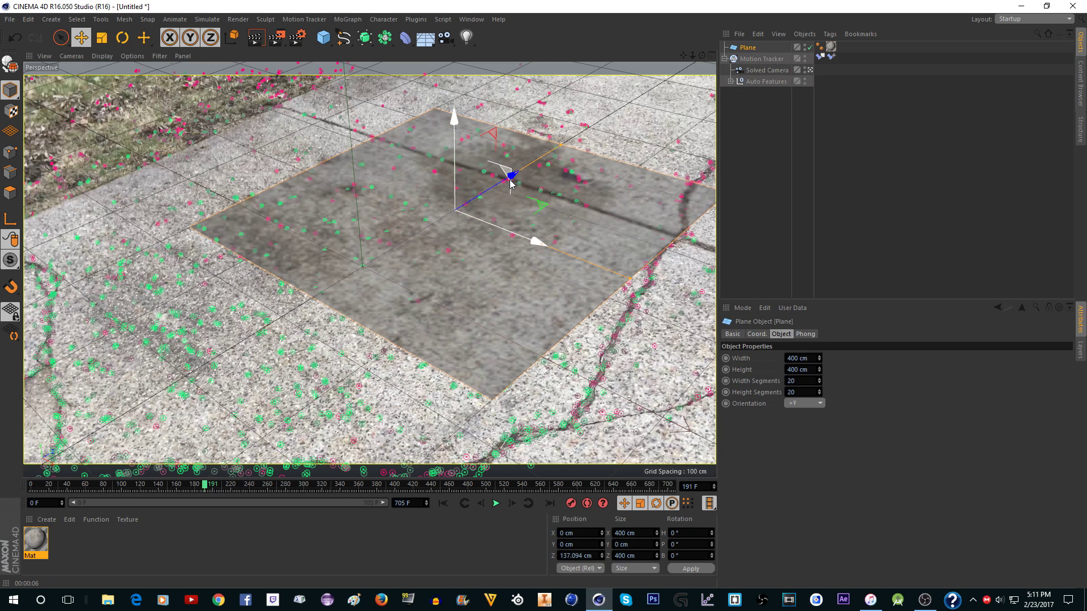
drag(516, 180, 466, 205)
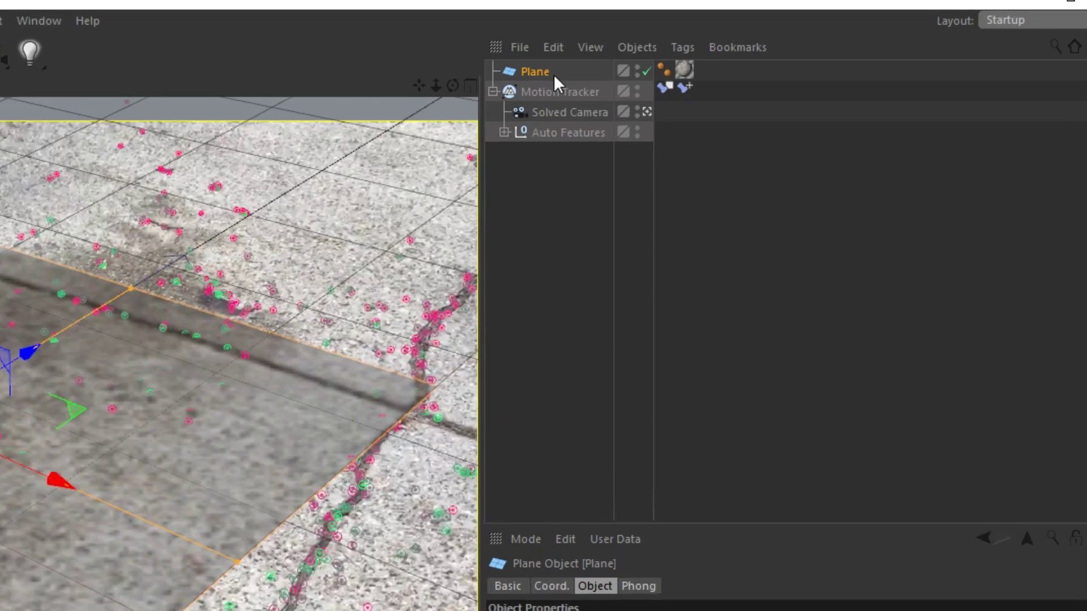
Step: Add a Compositing tag to the plane and enable Compositing Background on it
right_click(751, 49)
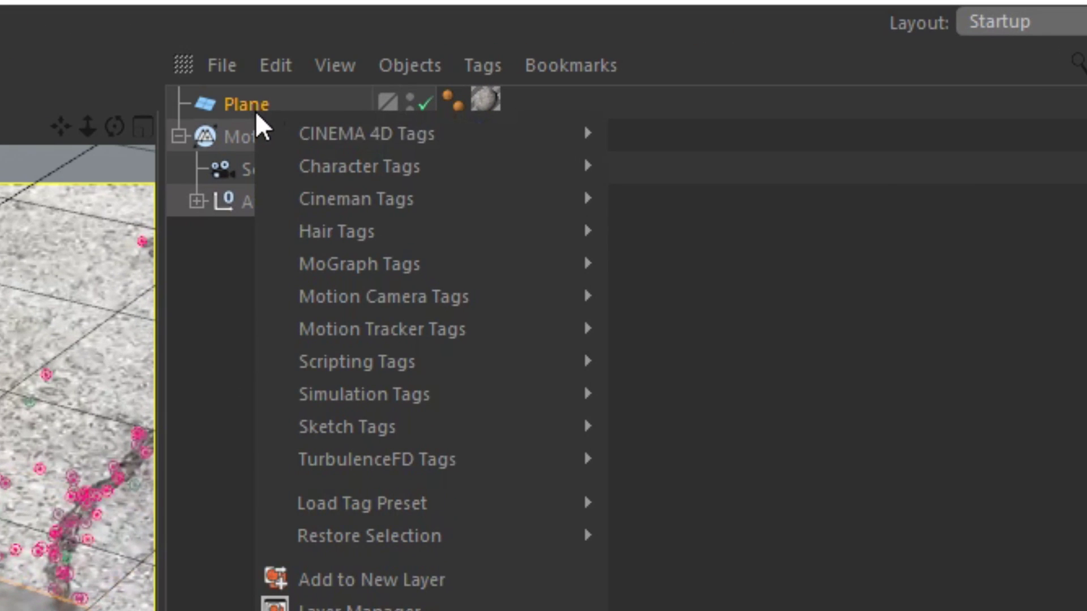
mouse_move(792, 58)
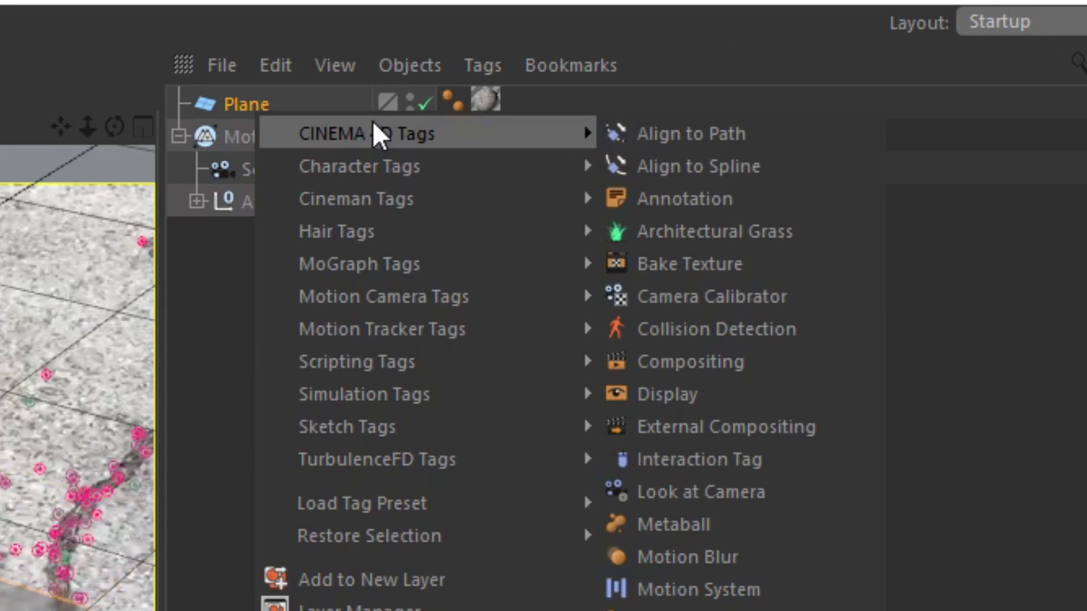
click(750, 369)
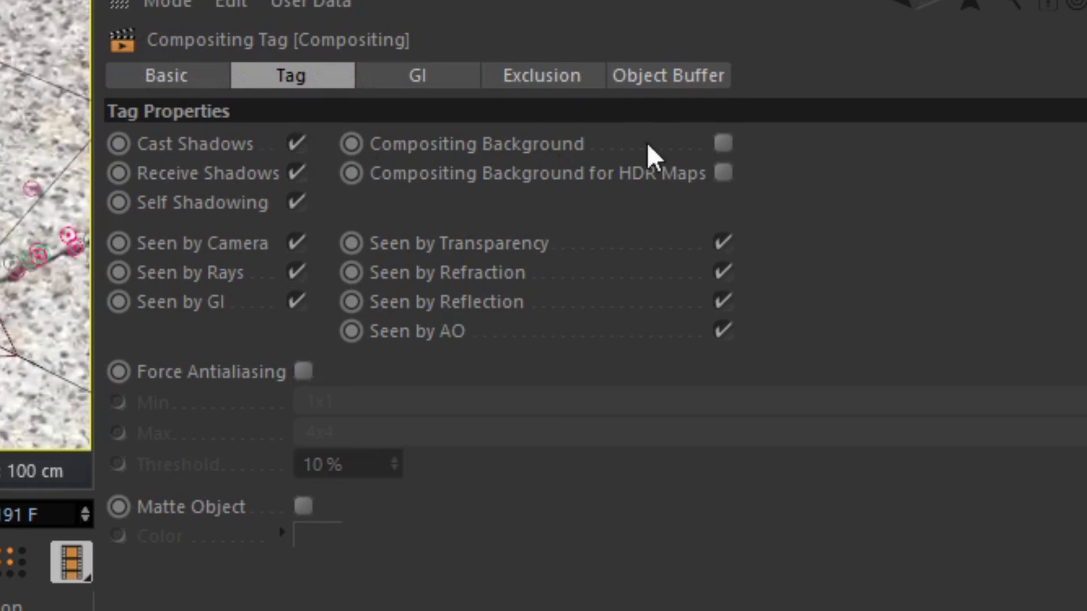
click(724, 144)
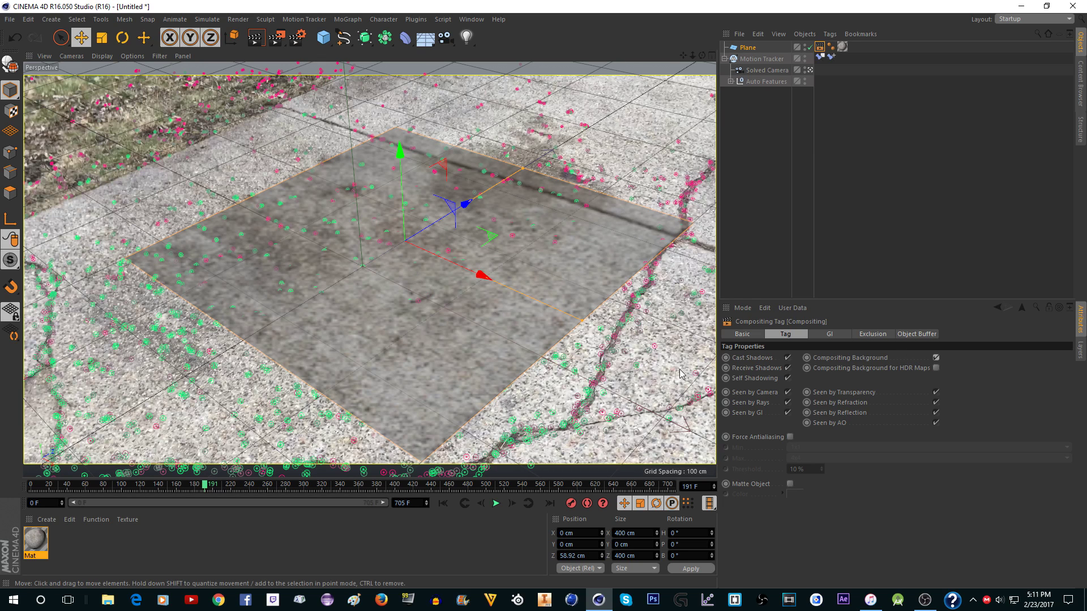
Step: Add a Background object to the scene and apply the footage material to it
click(725, 58)
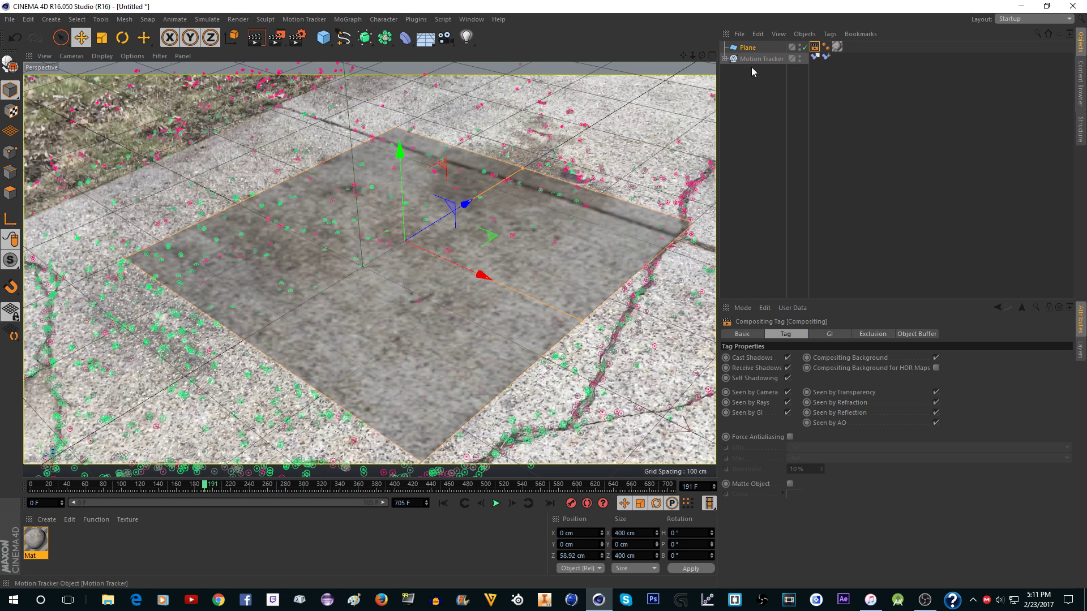
click(861, 112)
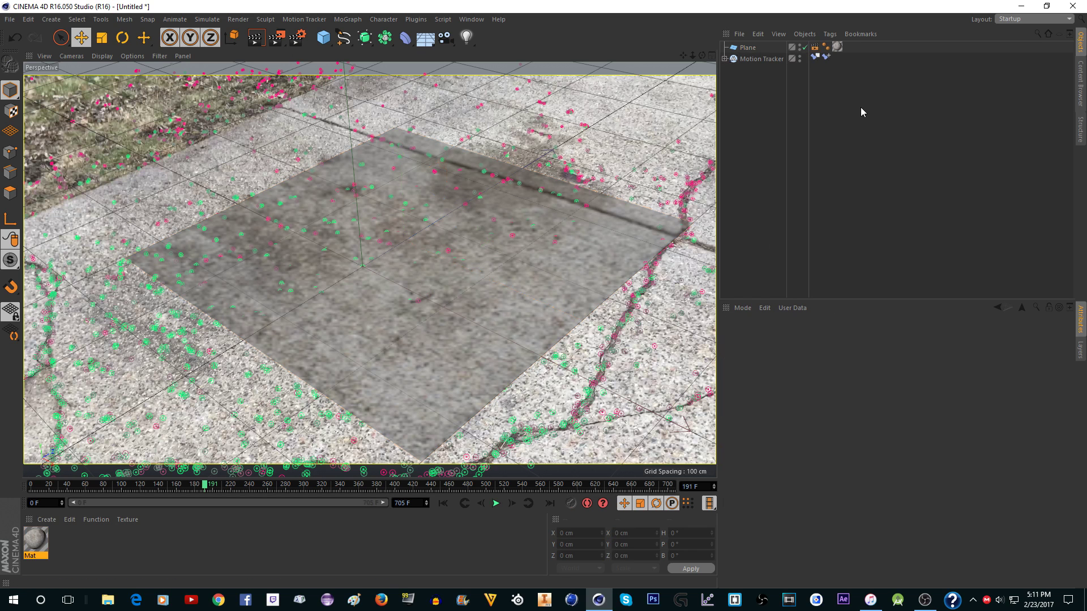
click(429, 43)
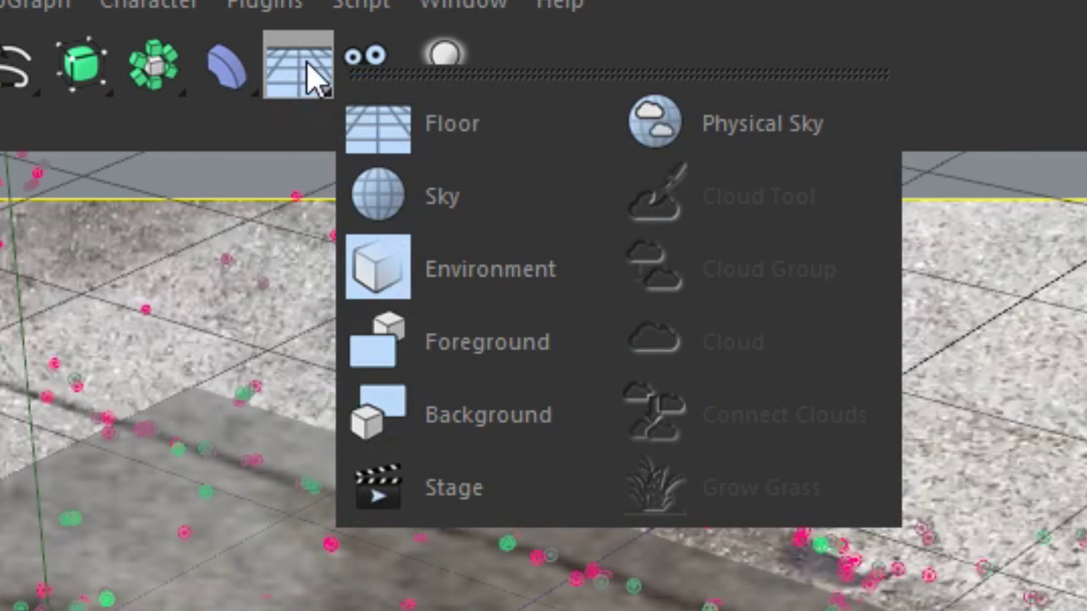
click(513, 419)
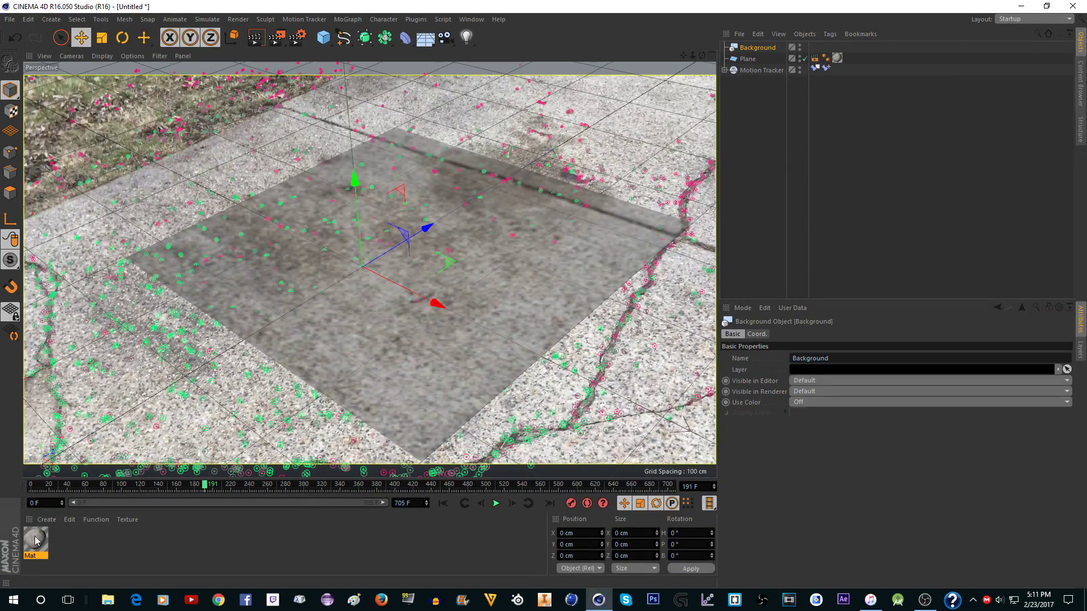
drag(764, 50, 764, 51)
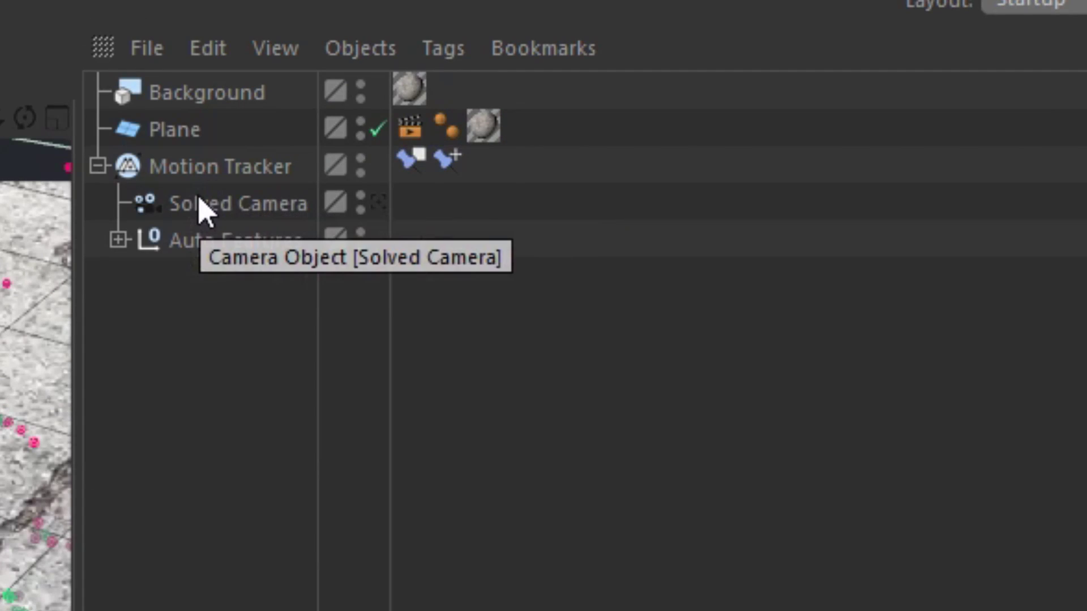
Step: Move the Solved Camera out of the Motion Tracker hierarchy and delete the Motion Tracker
click(755, 81)
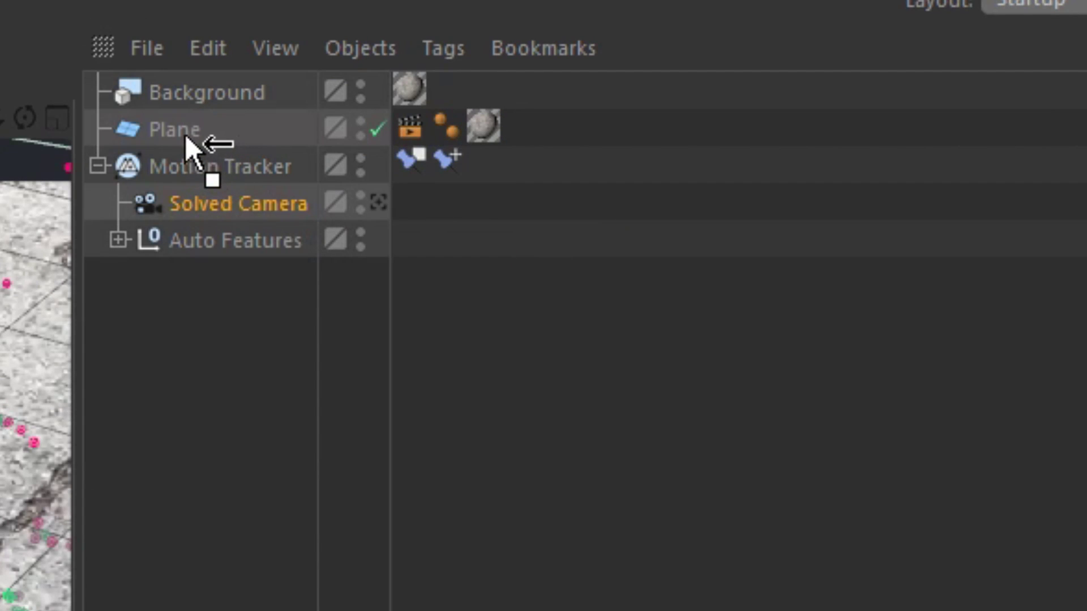
drag(185, 135, 186, 138)
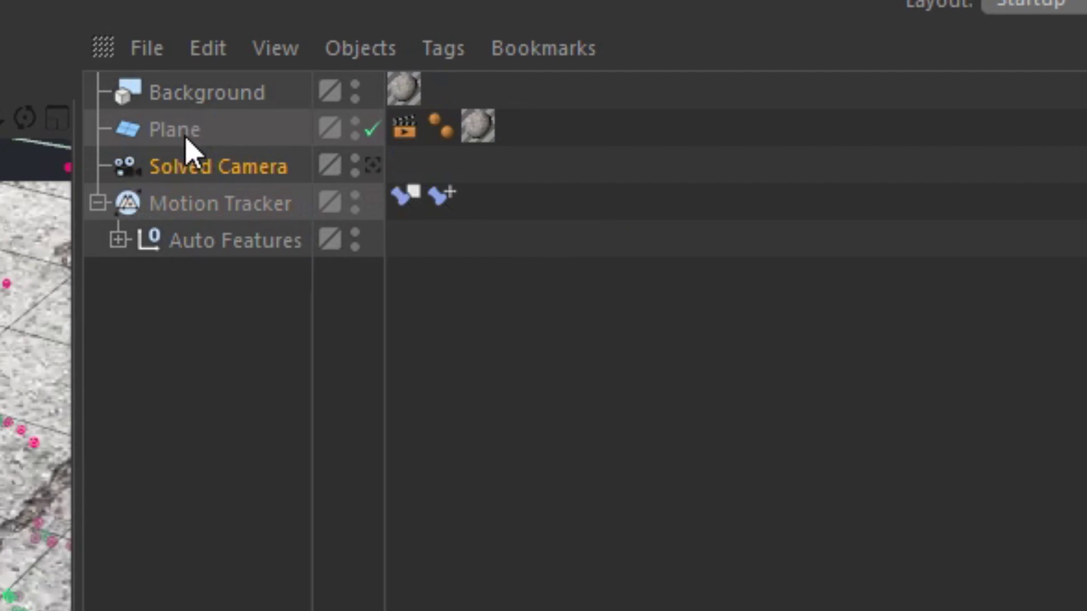
click(190, 224)
key(Delete)
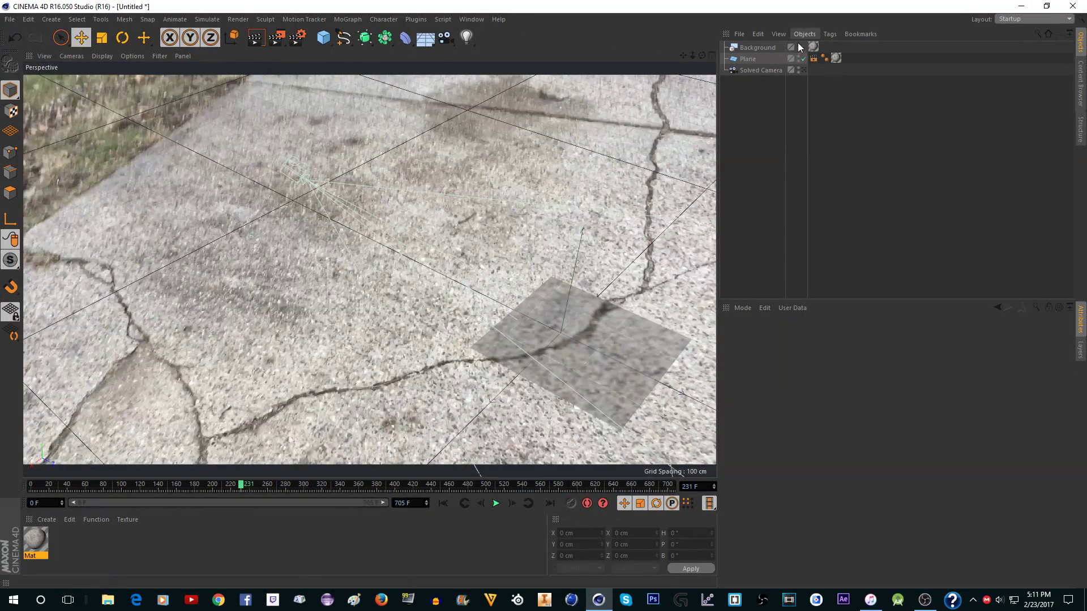
Step: Hide the Background object in the viewport and look through the Solved Camera at frame 0
click(798, 46)
drag(241, 484, 561, 487)
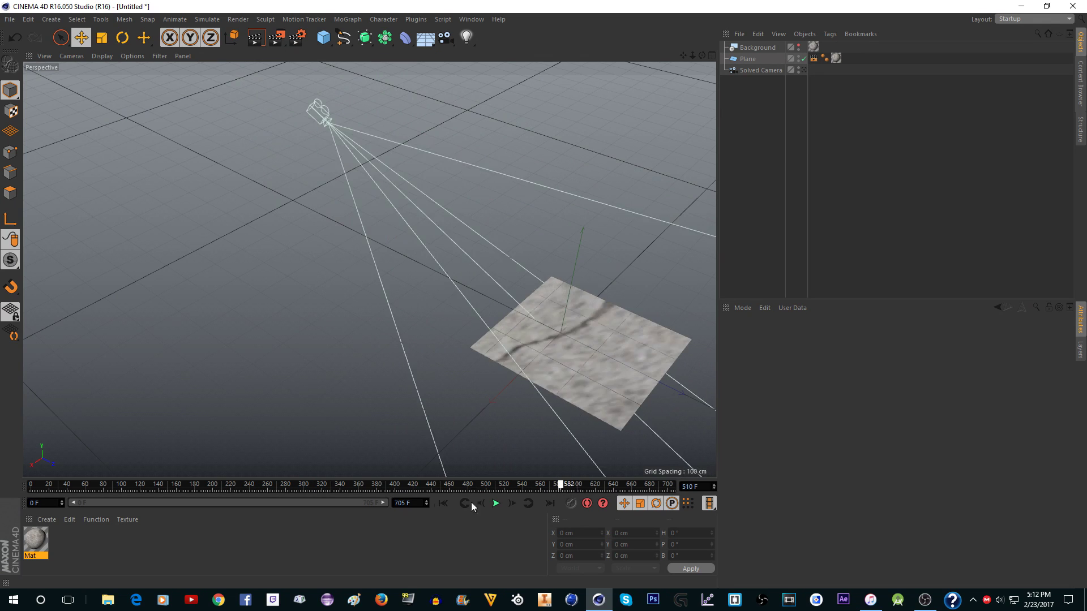
drag(471, 503, 22, 494)
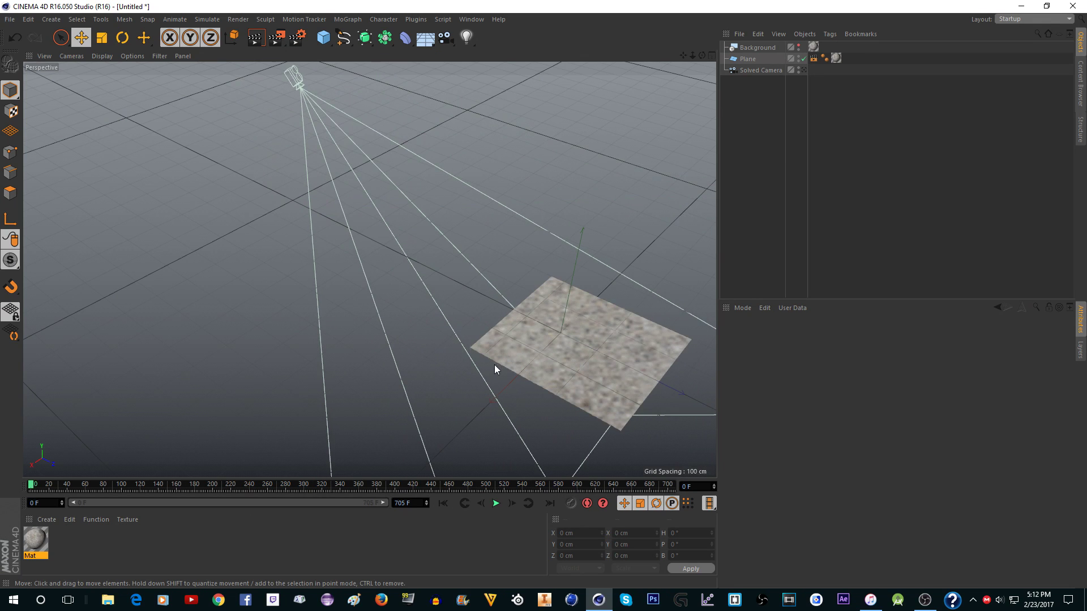
click(805, 69)
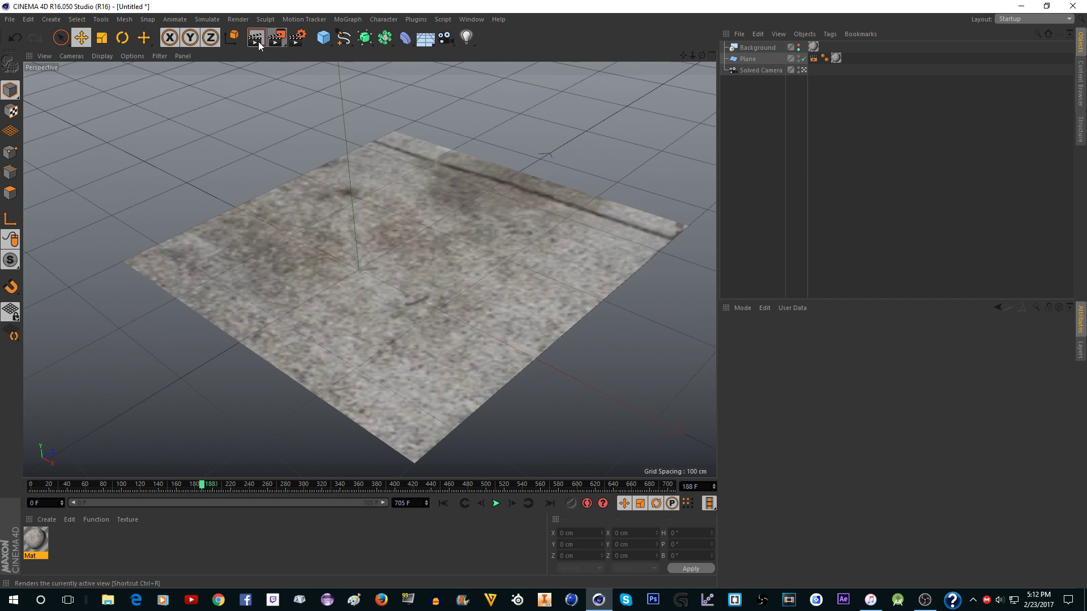
Step: Render a preview of the footage through the Solved Camera and return to the default camera view
click(258, 43)
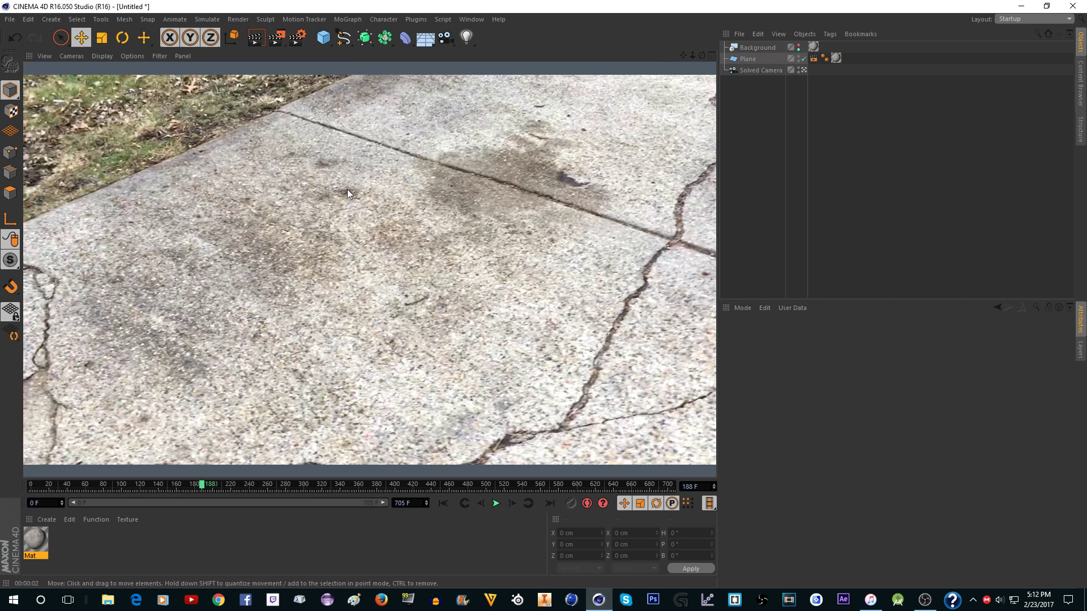
click(832, 103)
click(804, 70)
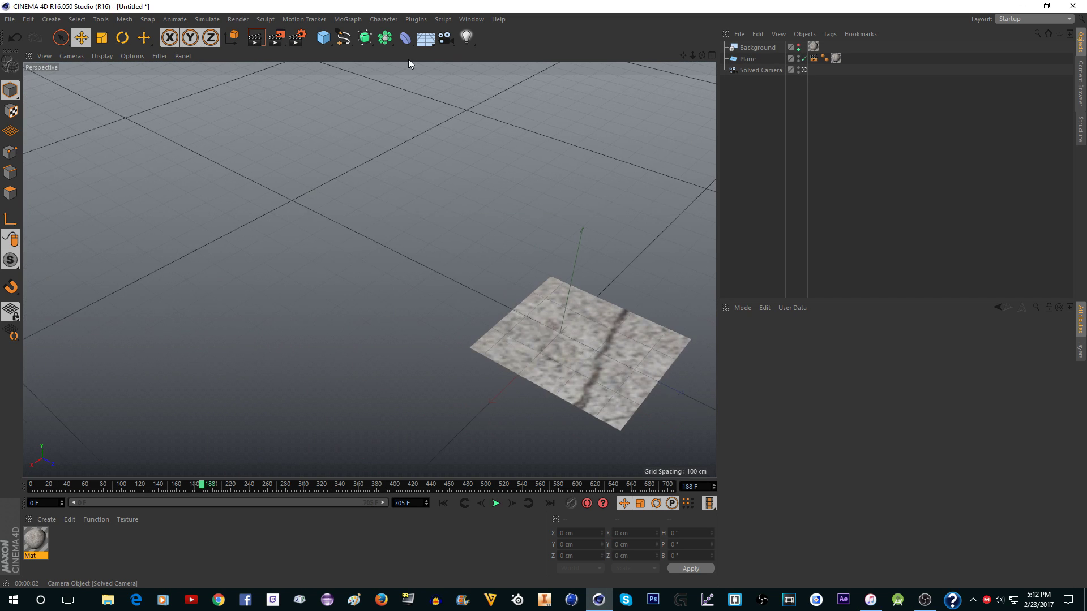
Step: Add a Sky object and create a new material with Reflectance turned off
click(423, 40)
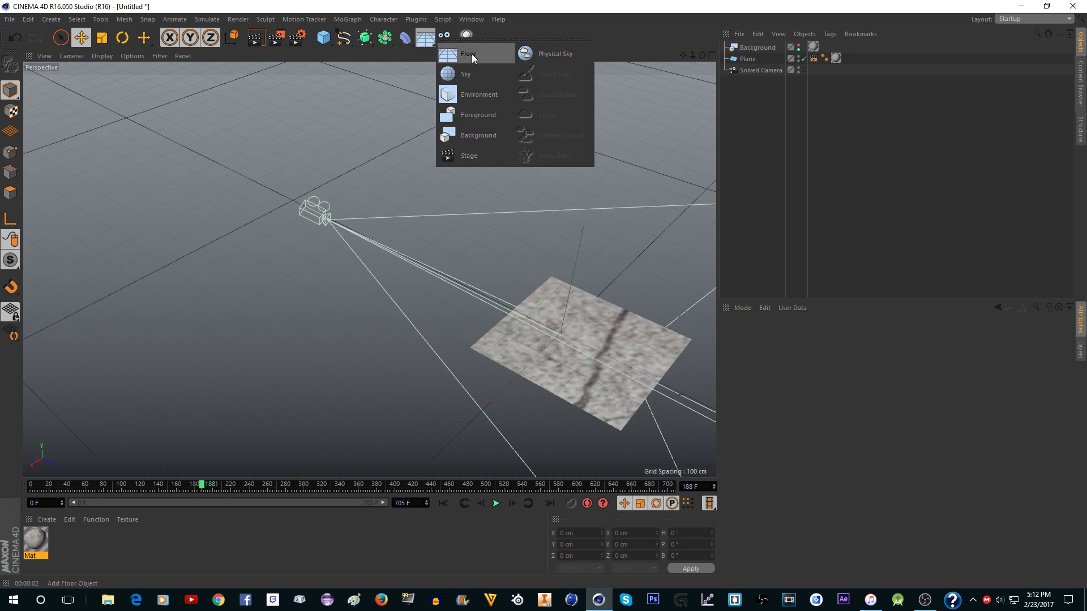
click(494, 73)
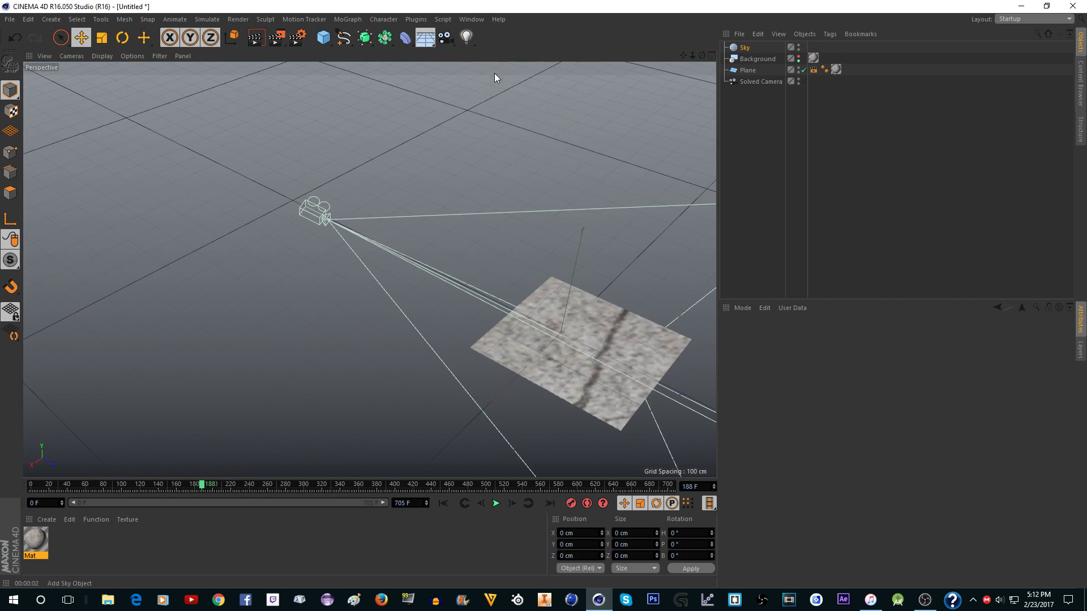
double_click(82, 538)
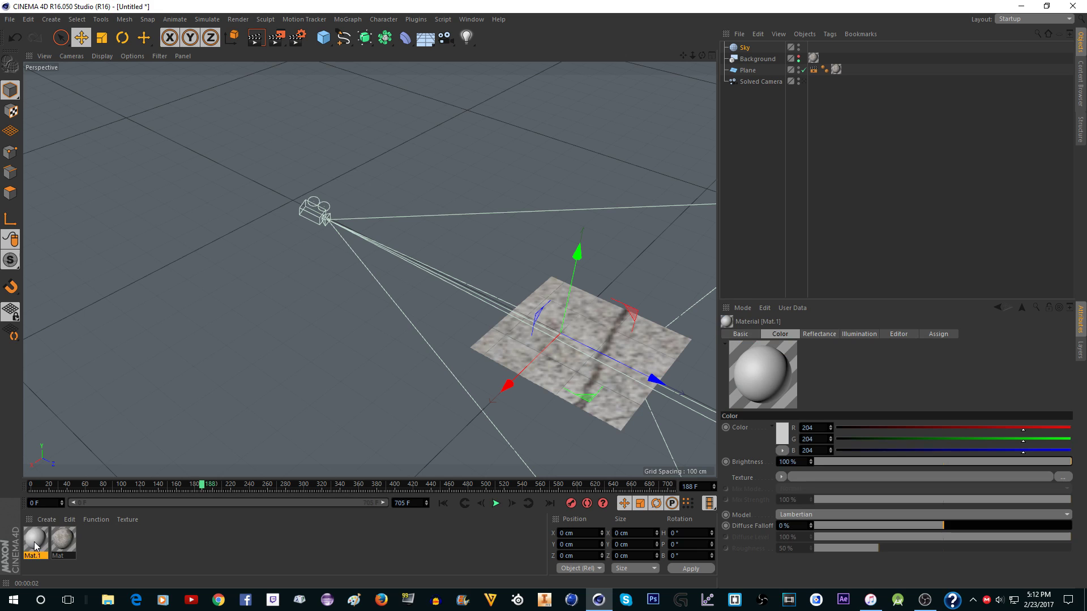
double_click(34, 542)
click(225, 236)
click(190, 196)
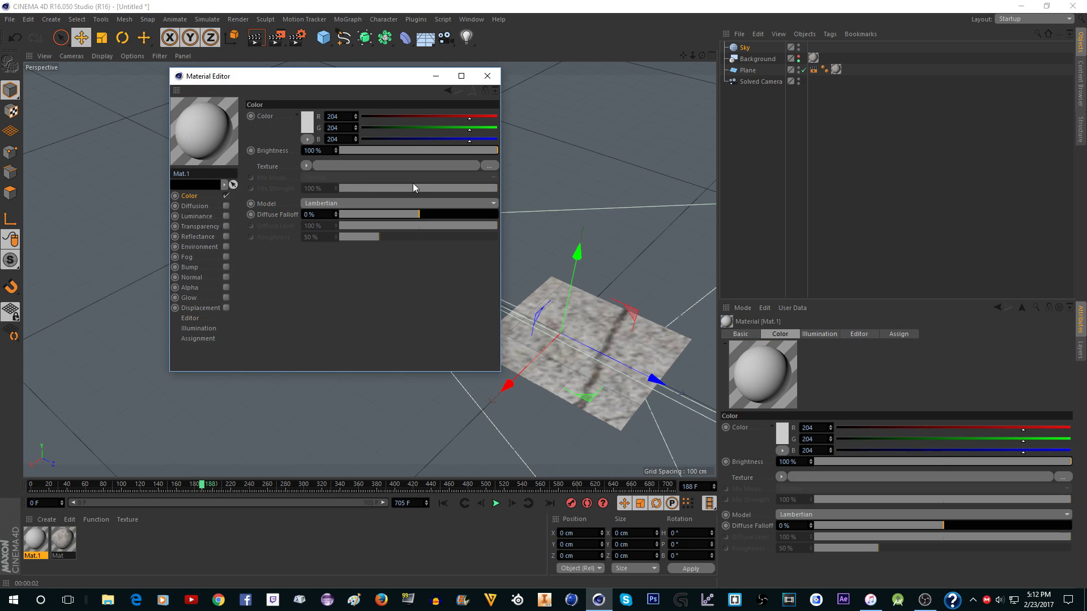
Step: Load Pan.JPG from the MotionTracking folder as the new material's color texture and apply the material to the Sky
click(396, 166)
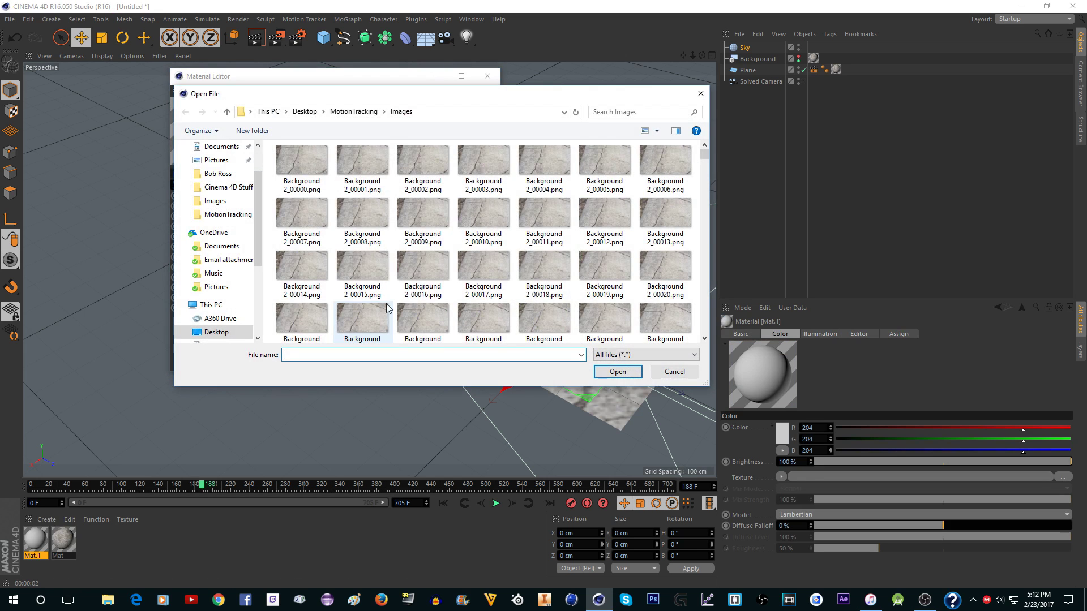
click(347, 113)
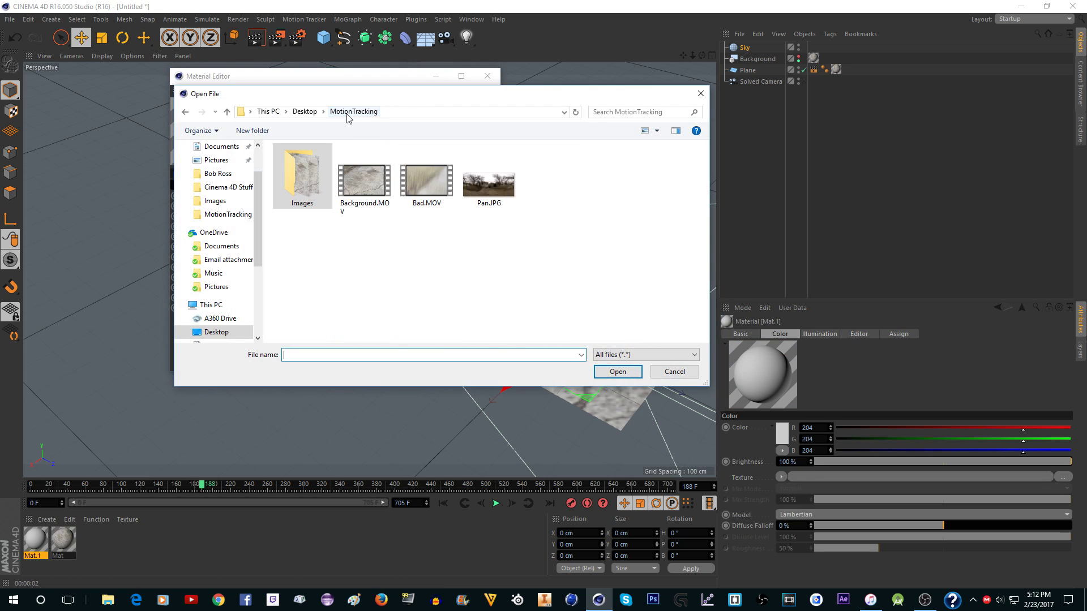
click(498, 185)
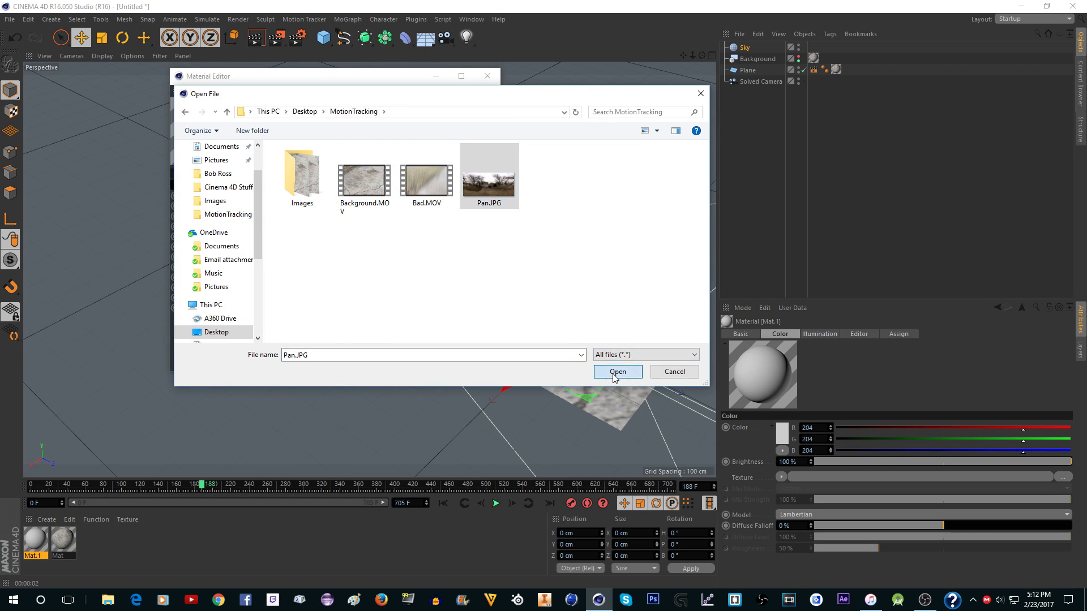
click(615, 373)
click(549, 343)
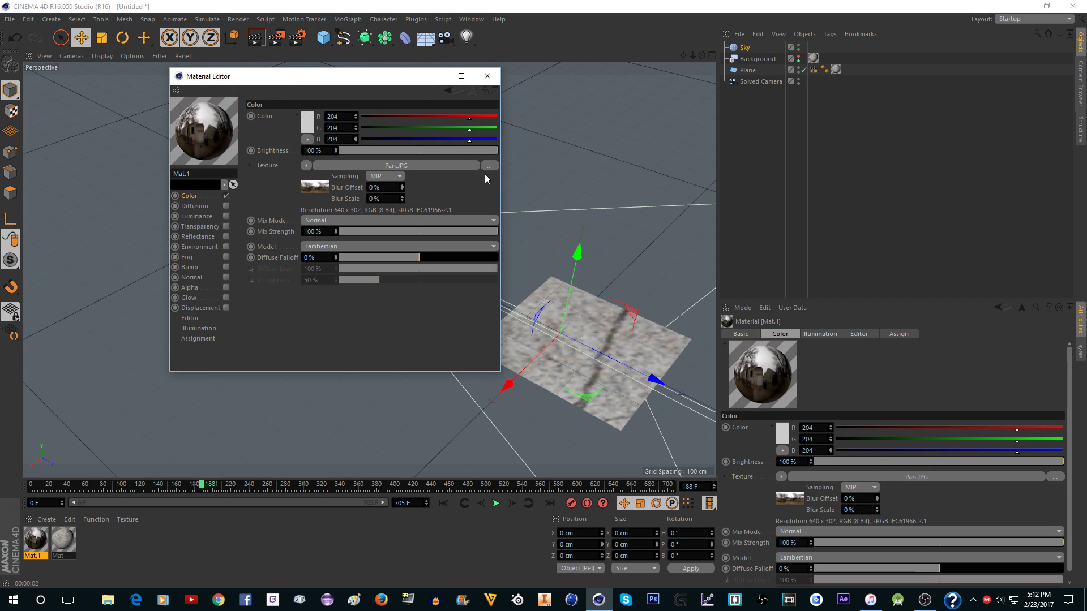
click(487, 76)
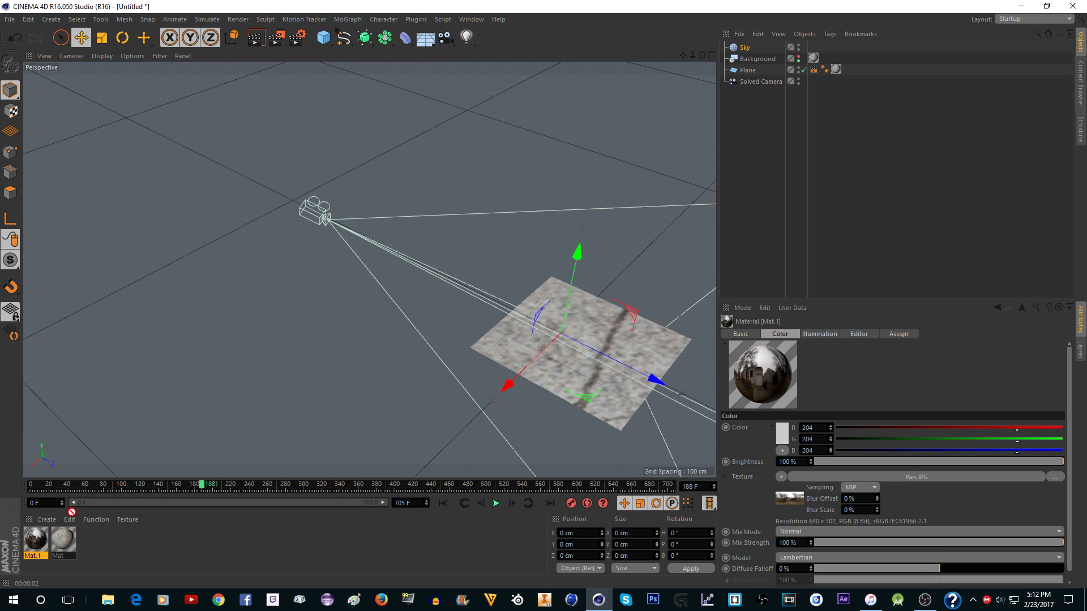
drag(746, 48, 662, 24)
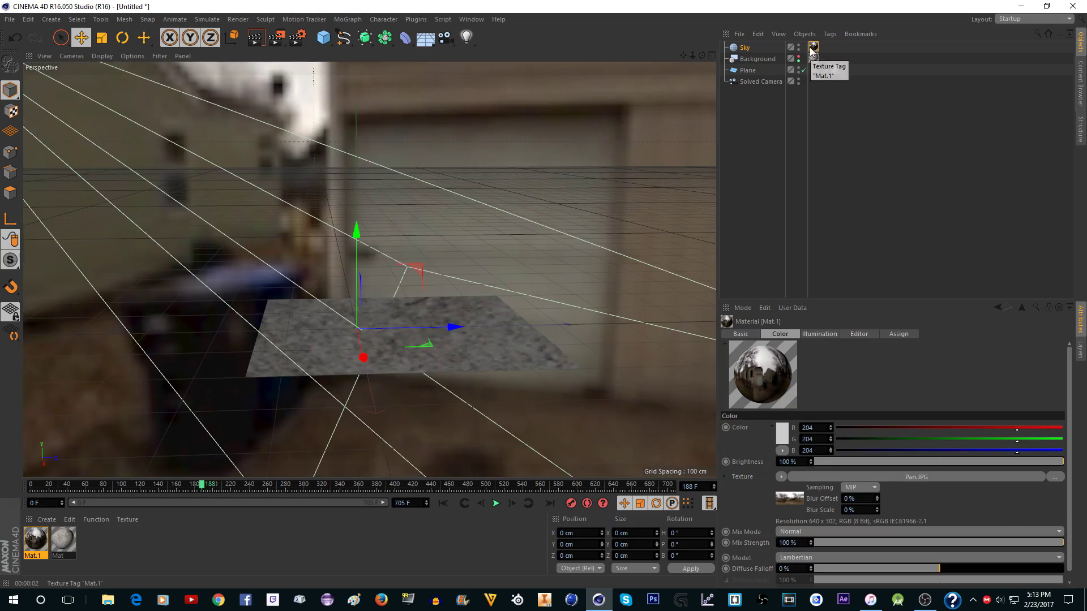
Step: Mirror the panorama on the Sky by setting its texture tag's Length U to -100 %
drag(702, 55, 617, 66)
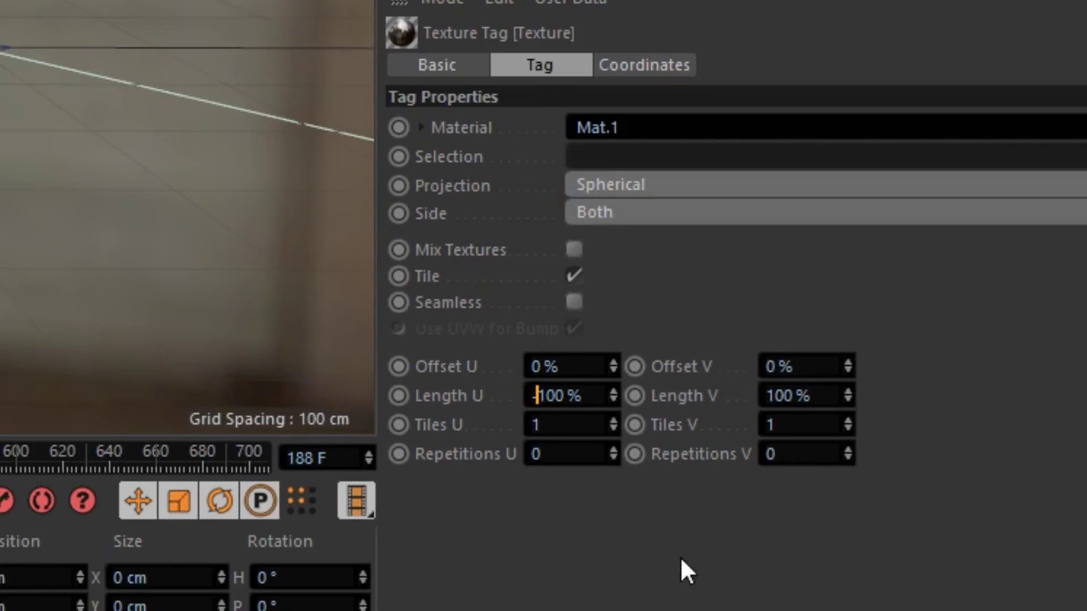
text(-)
key(Return)
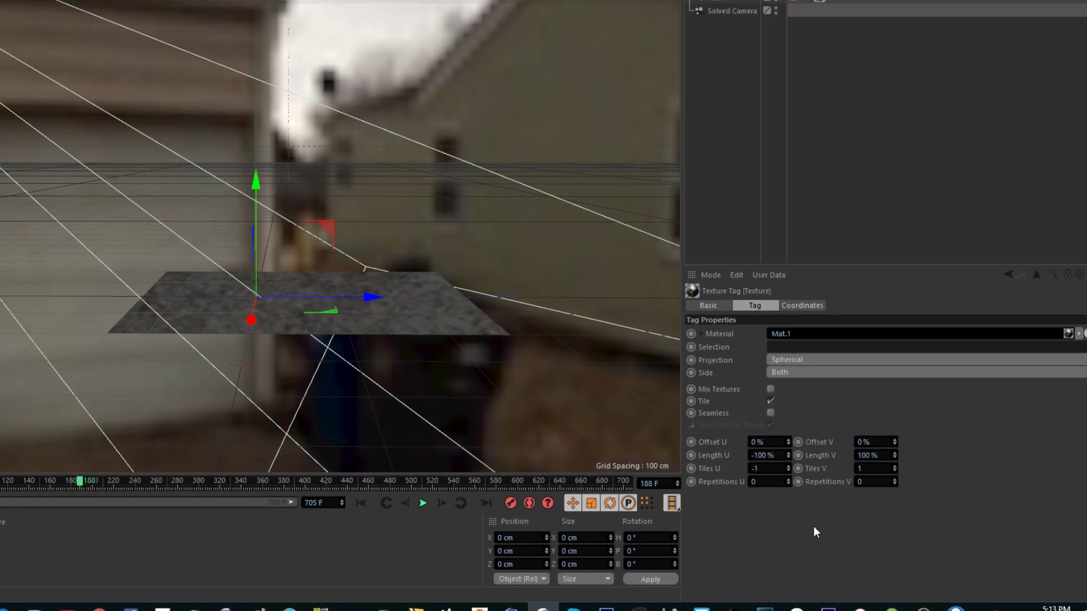
Step: Rotate the Sky's heading to about -299.8° to align the panorama with the footage on the ground plane
drag(703, 55, 584, 63)
key(r)
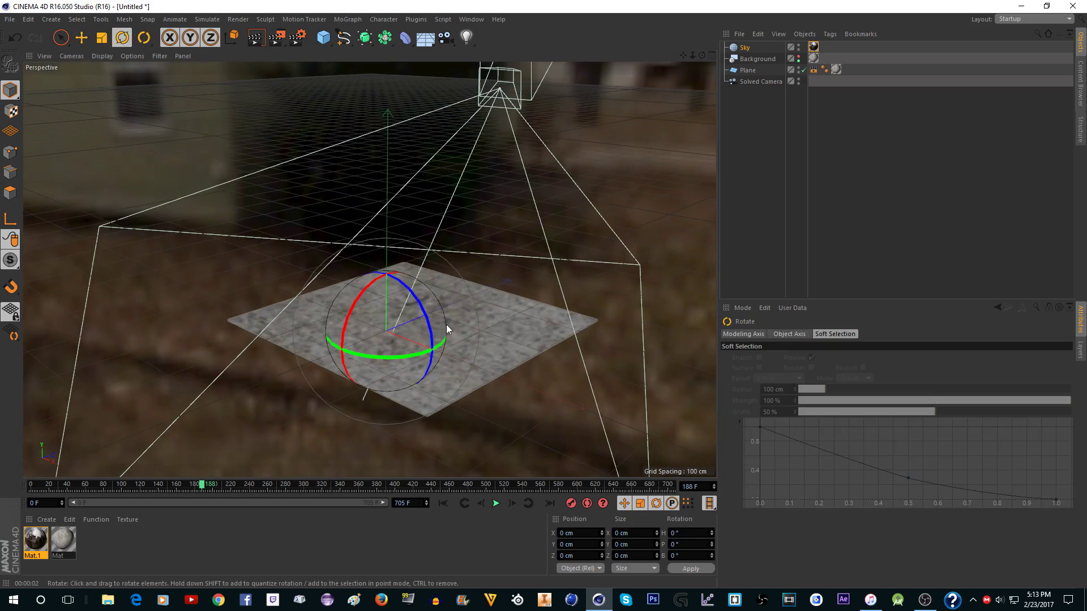
drag(402, 361, 476, 324)
scroll(514, 312, up, 4)
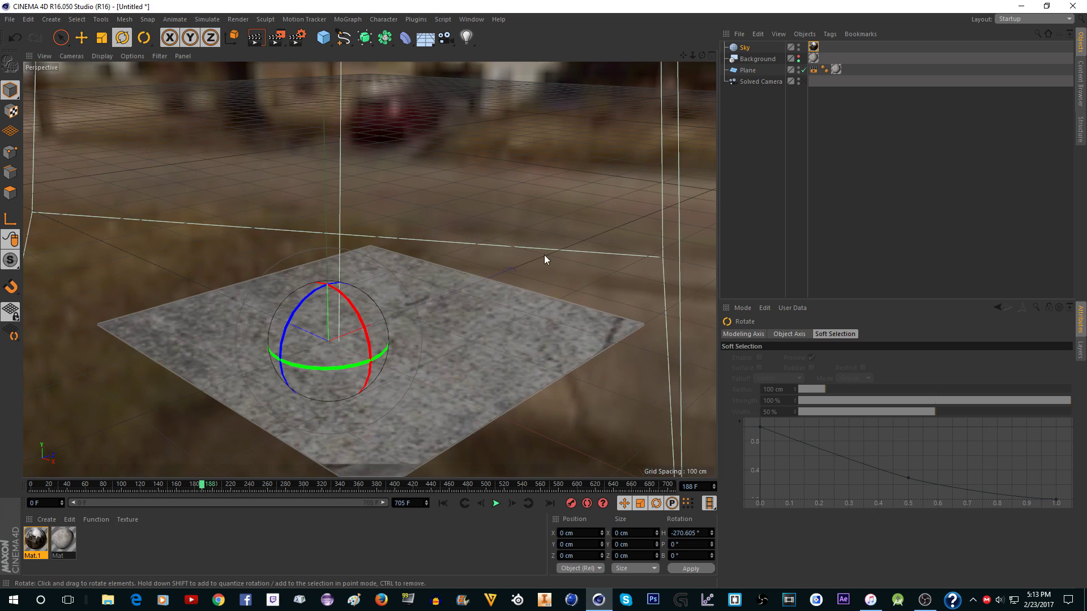
scroll(559, 259, down, 10)
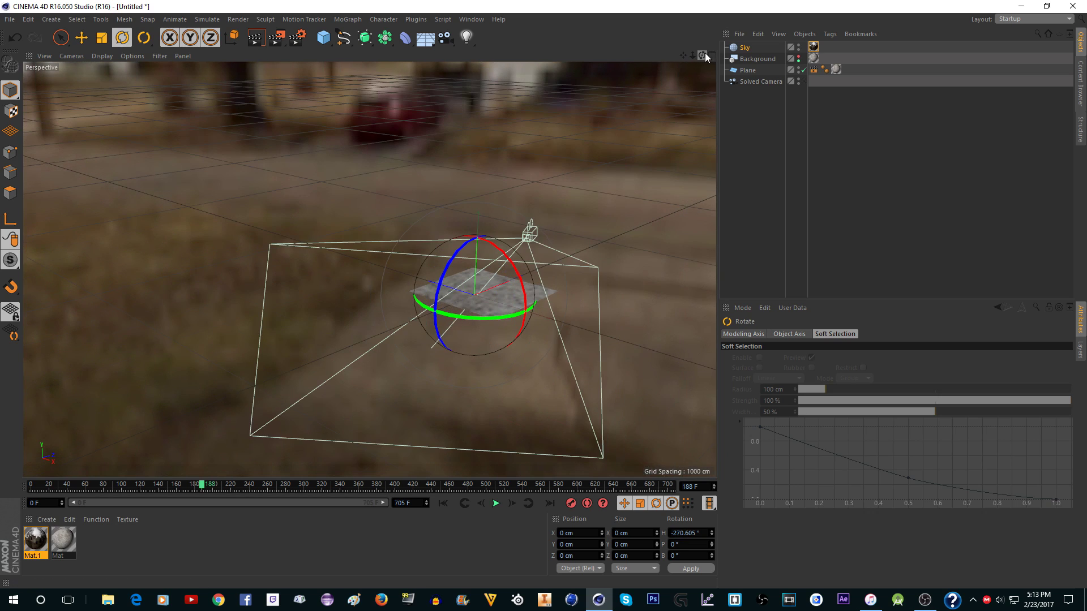
drag(702, 55, 369, 269)
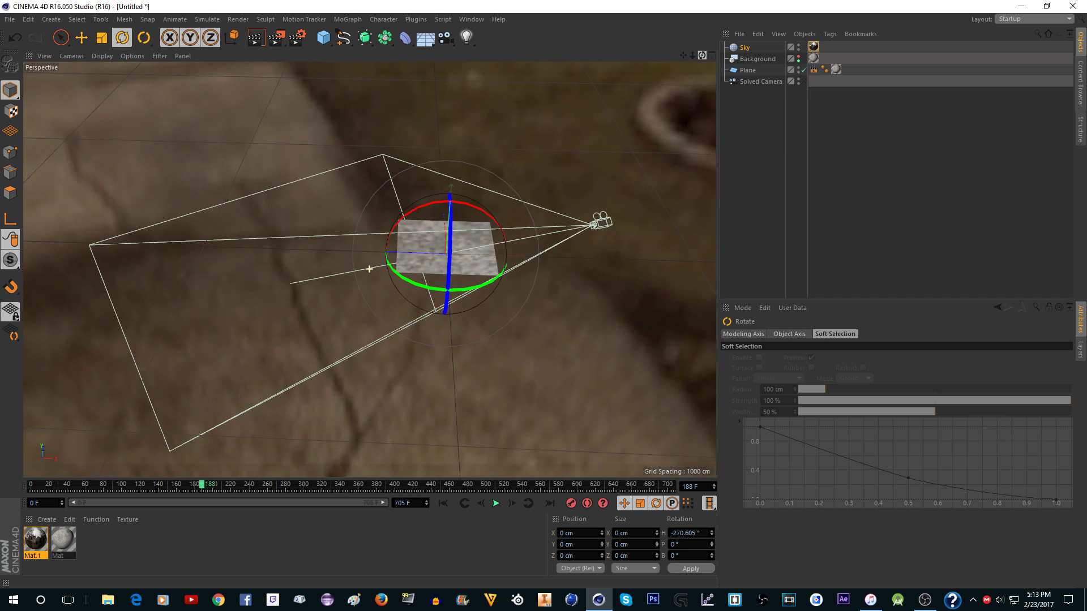
scroll(495, 235, up, 3)
mouse_move(462, 304)
mouse_down()
mouse_move(448, 304)
mouse_move(470, 306)
mouse_up()
drag(702, 55, 511, 224)
scroll(442, 255, up, 6)
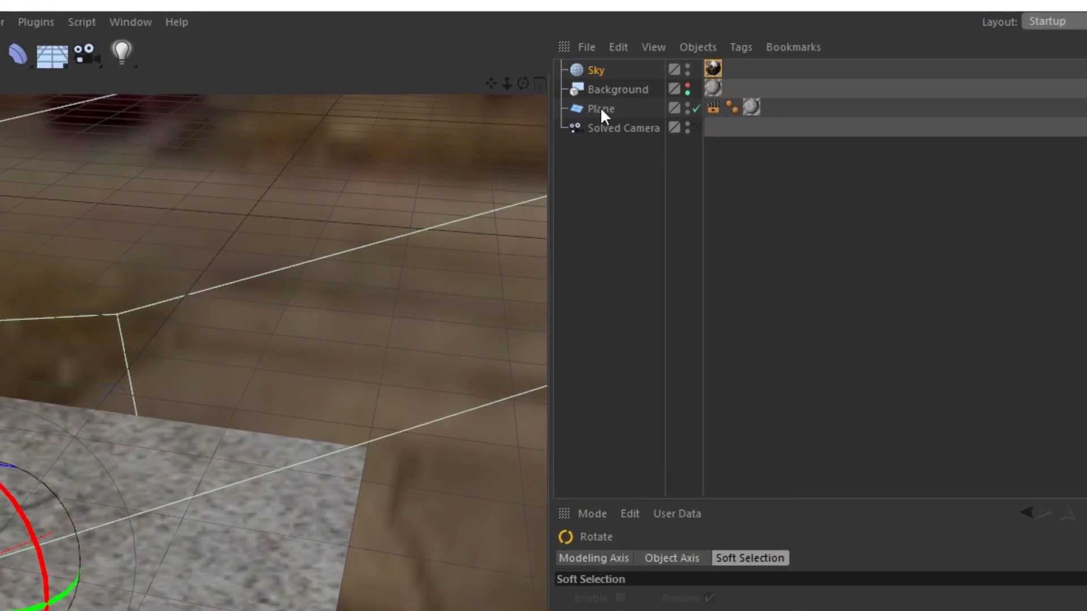
Step: Turn off Self Shadowing in the plane's Compositing tag
click(749, 71)
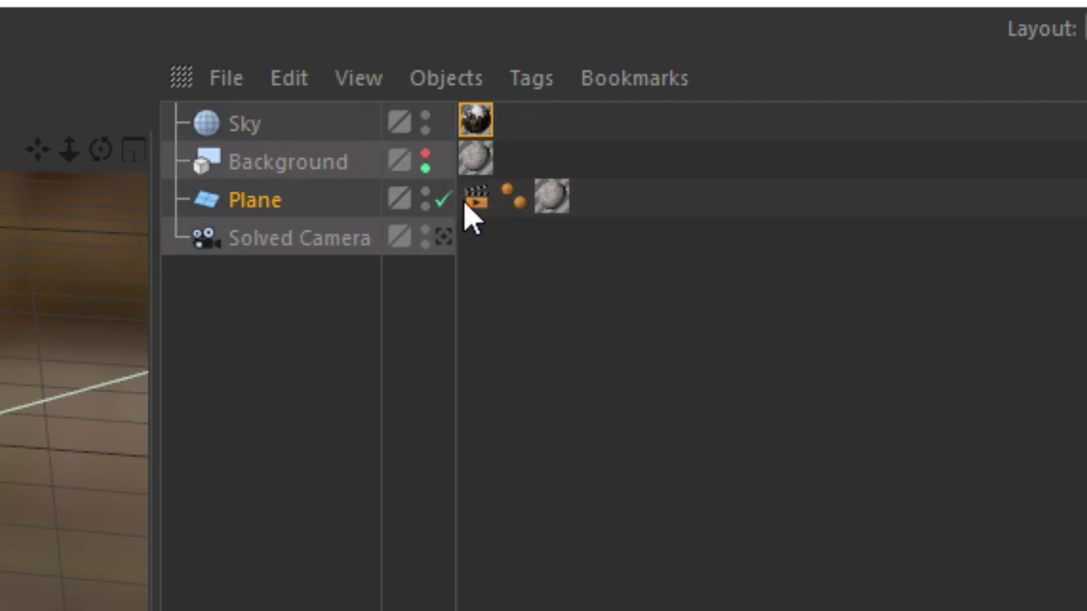
click(476, 198)
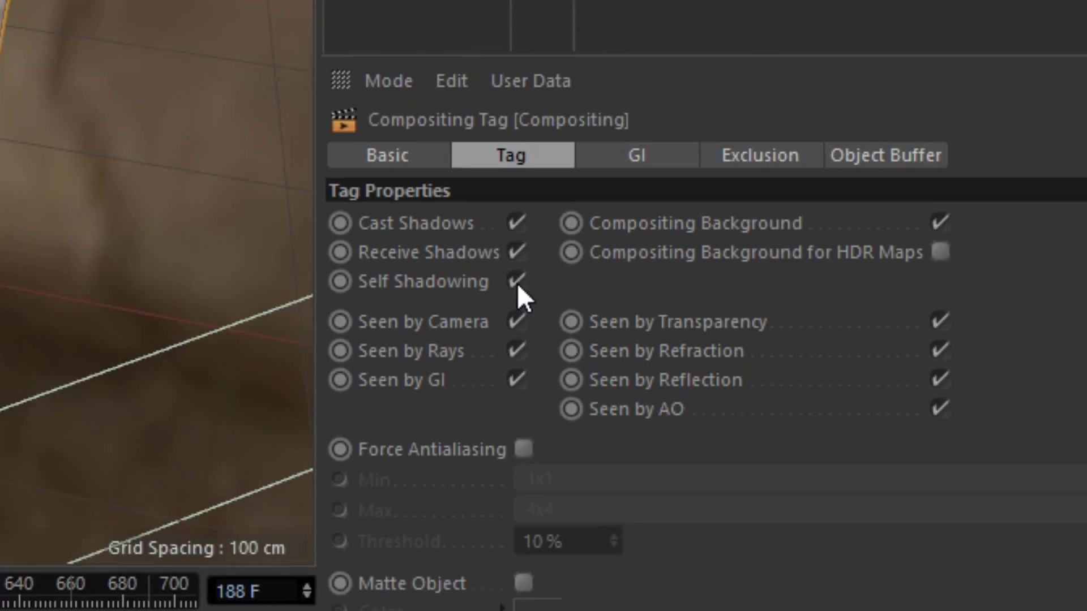
click(442, 256)
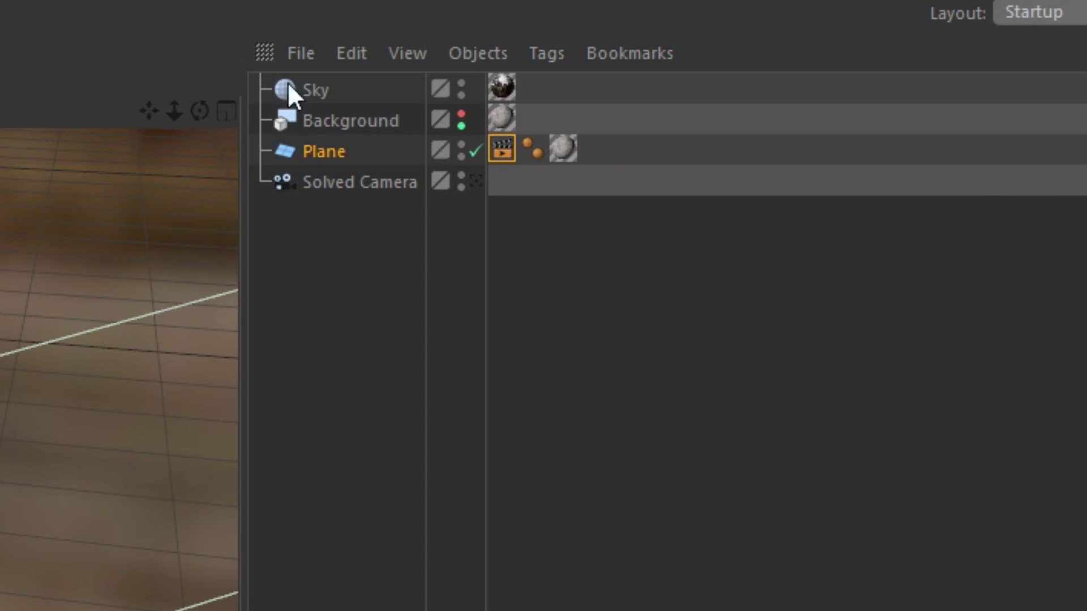
Step: Add a Compositing tag to the Sky and disable Seen by Camera on it
right_click(747, 45)
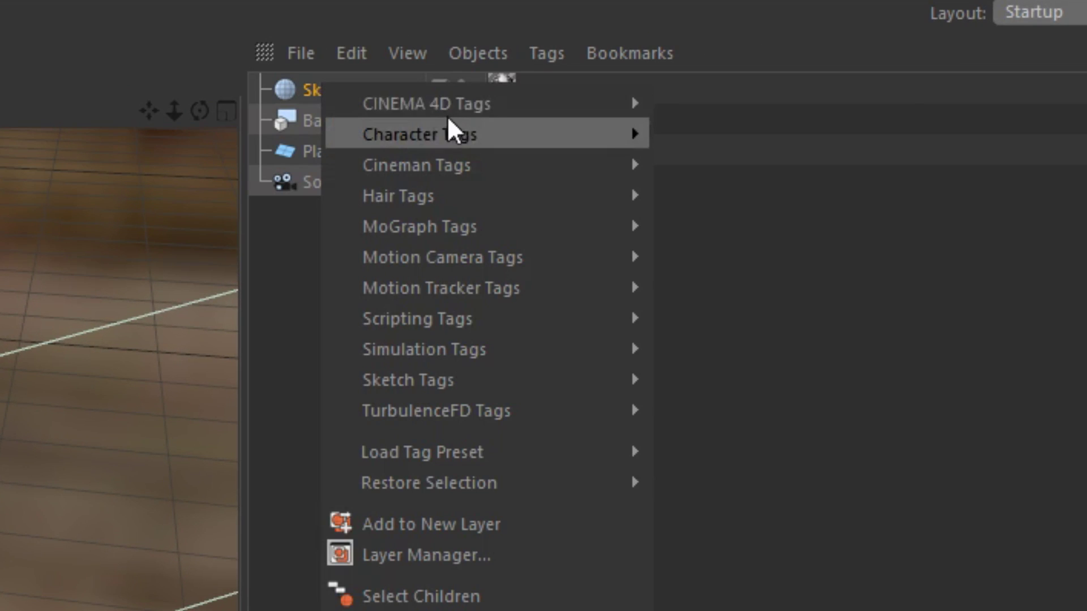
mouse_move(583, 108)
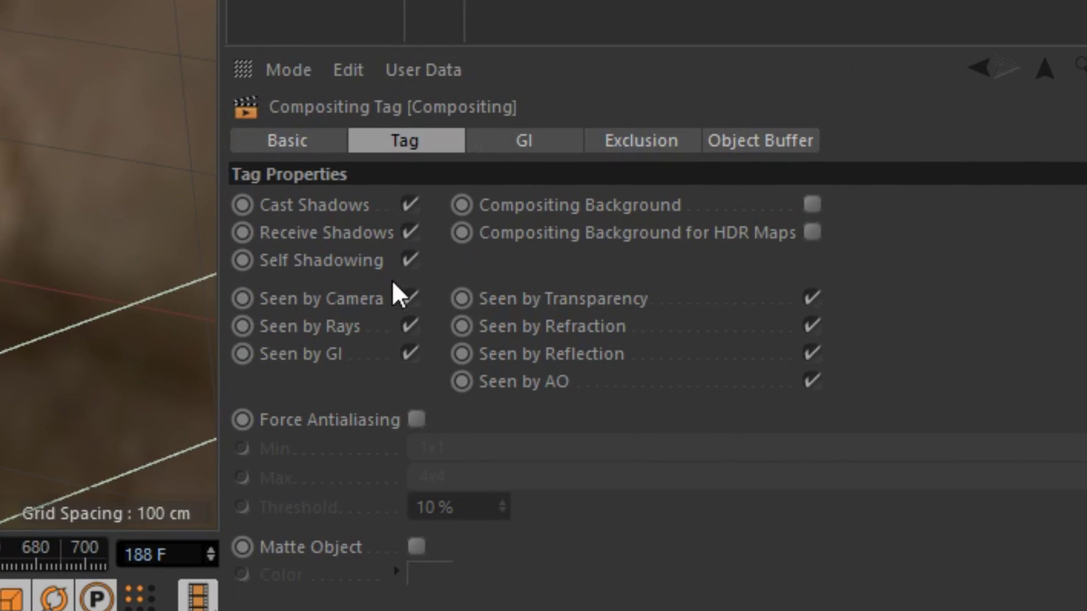
click(410, 298)
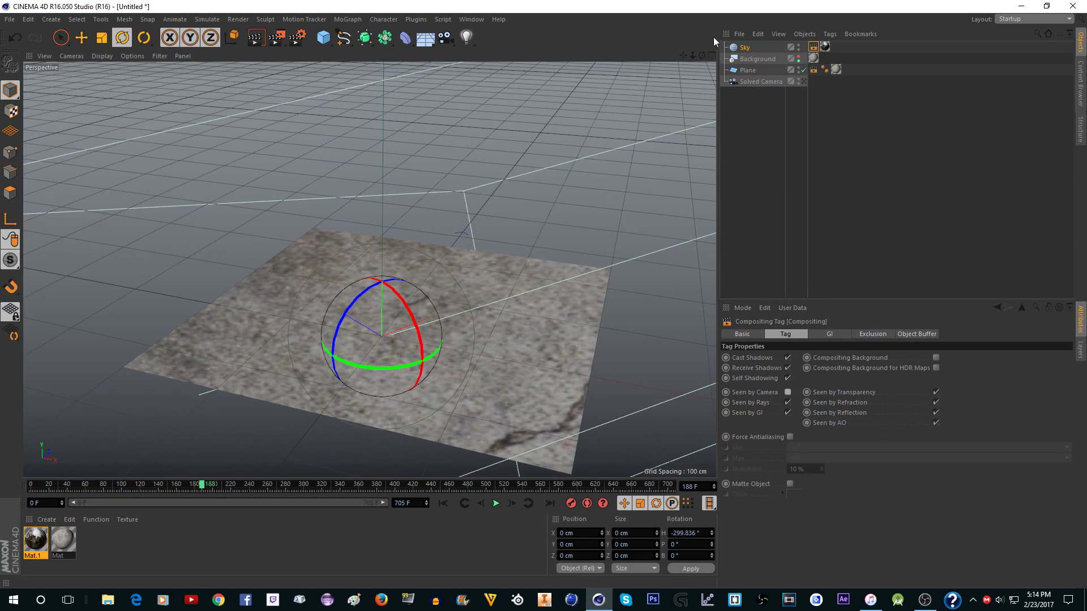
Step: Look through the Solved Camera, add a cube and scale it down to a small box on the ground plane
click(803, 82)
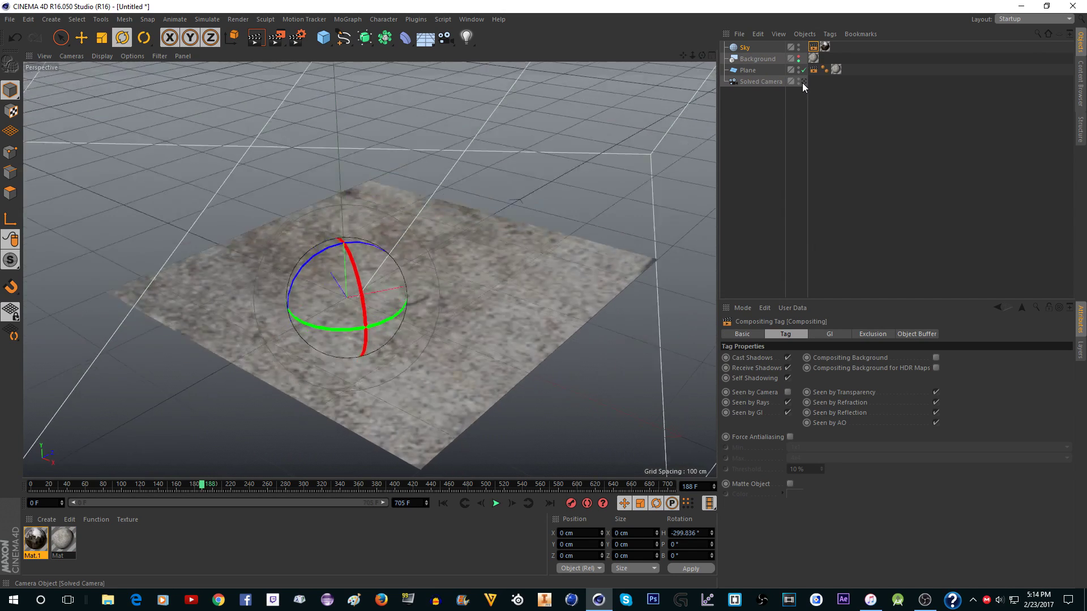
click(756, 59)
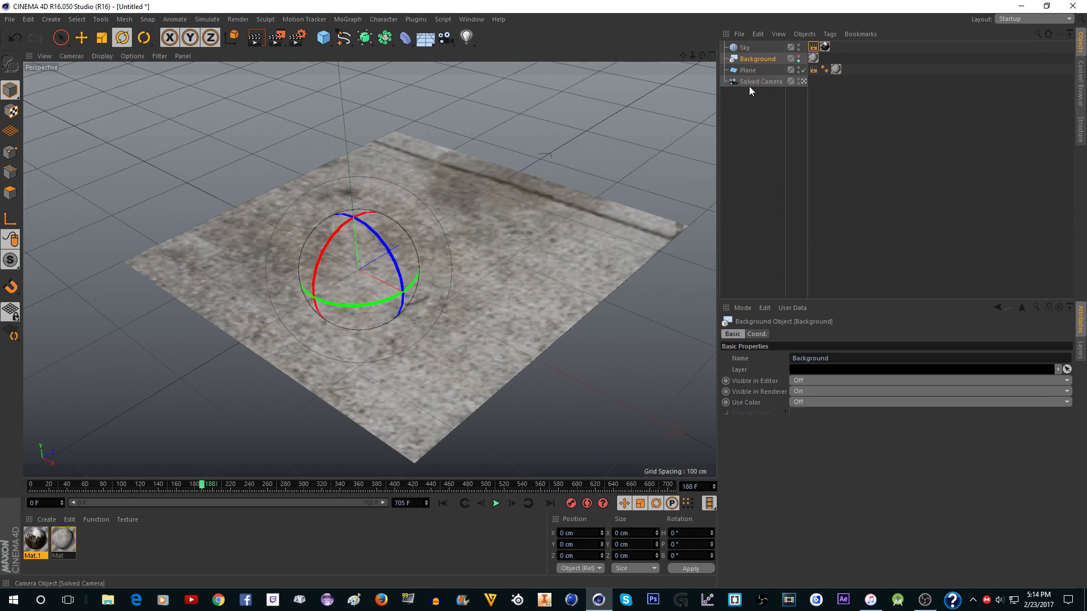
click(917, 116)
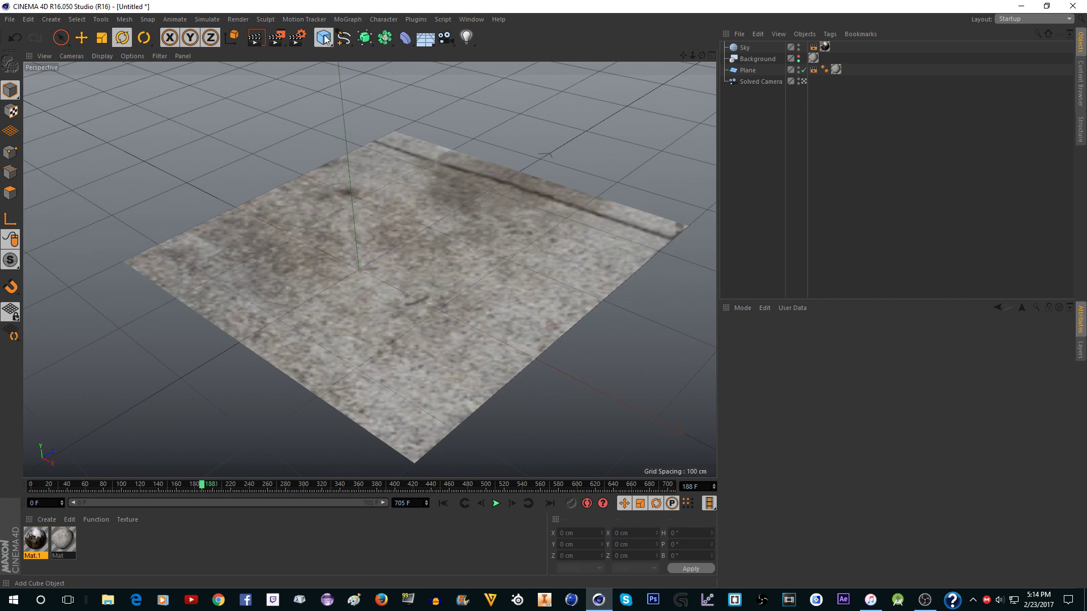
drag(323, 37, 436, 53)
key(t)
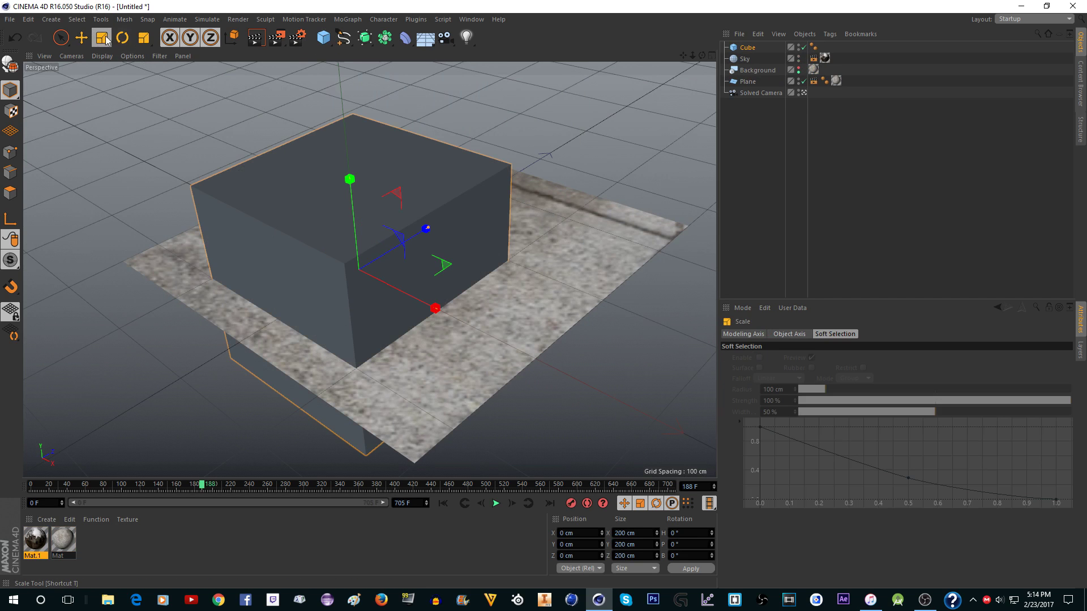
drag(660, 86, 266, 176)
key(e)
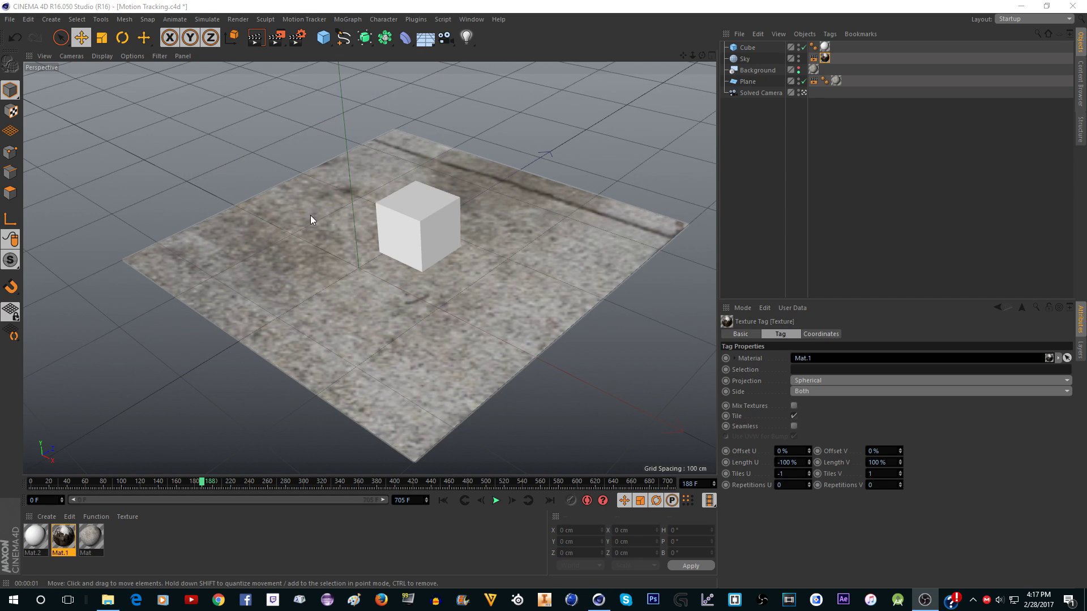
Step: Render a preview of the cube composited on the footage and leave the Solved Camera view
click(255, 39)
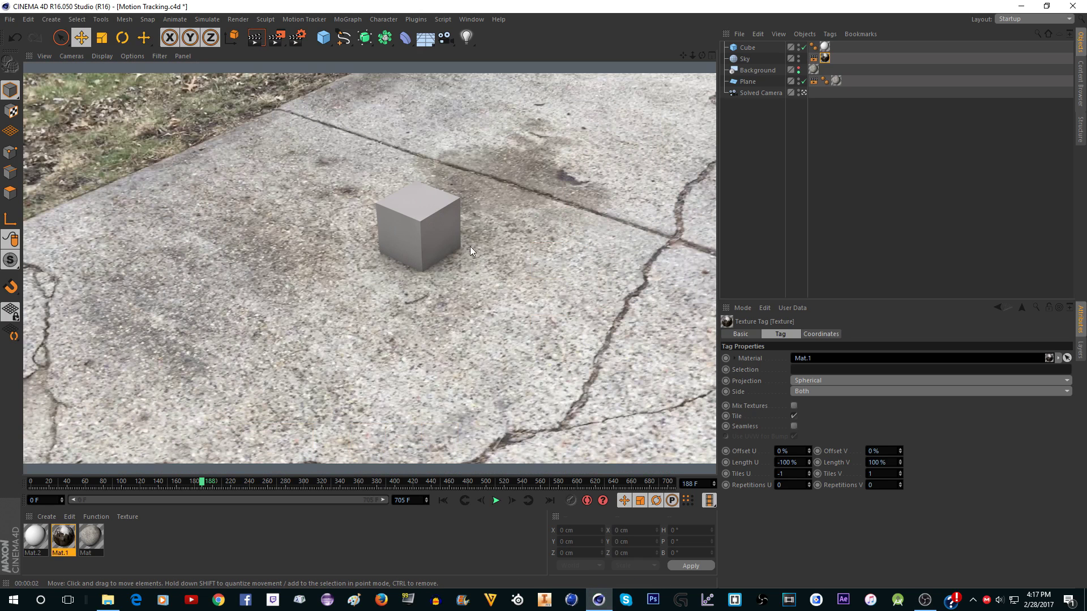
click(804, 92)
Step: Add an Omni light and move it horizontally over the cube, to about X 19 cm and Z 65 cm
drag(466, 37, 510, 55)
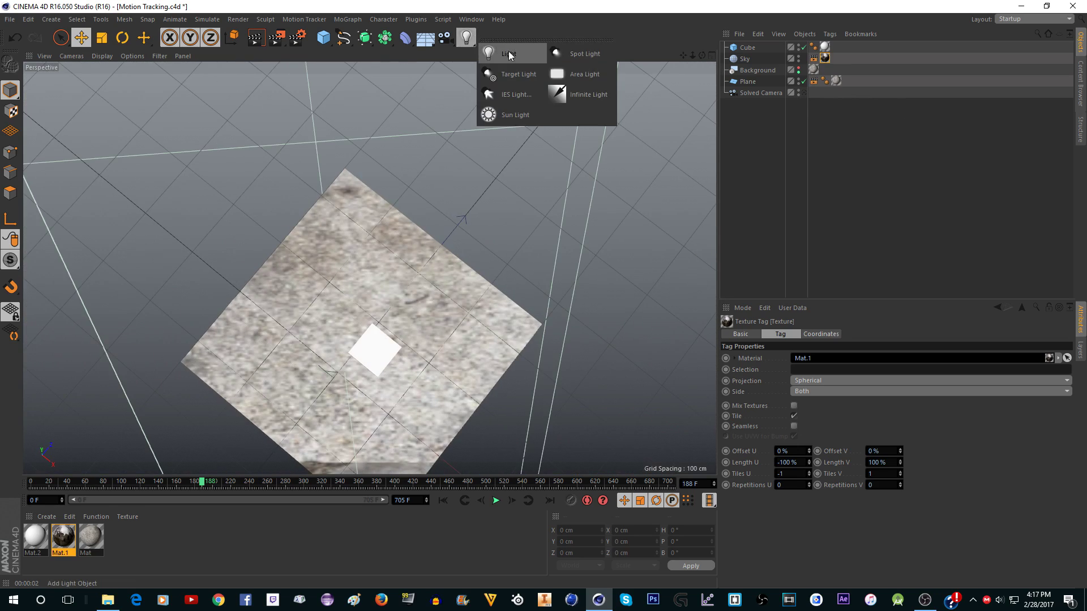
click(510, 55)
scroll(465, 101, down, 5)
scroll(423, 215, up, 7)
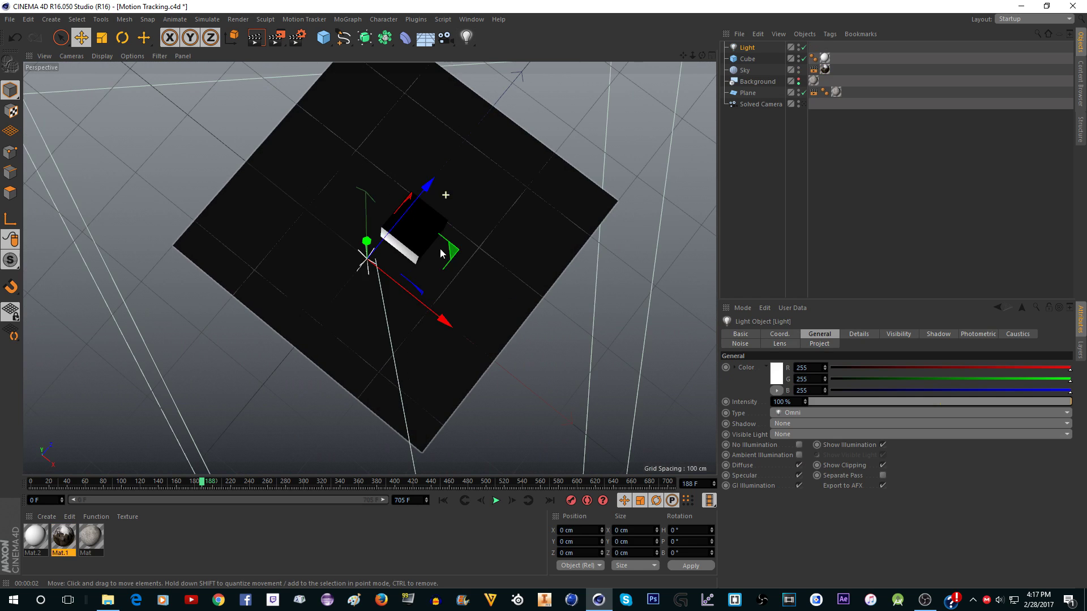
drag(455, 256, 499, 224)
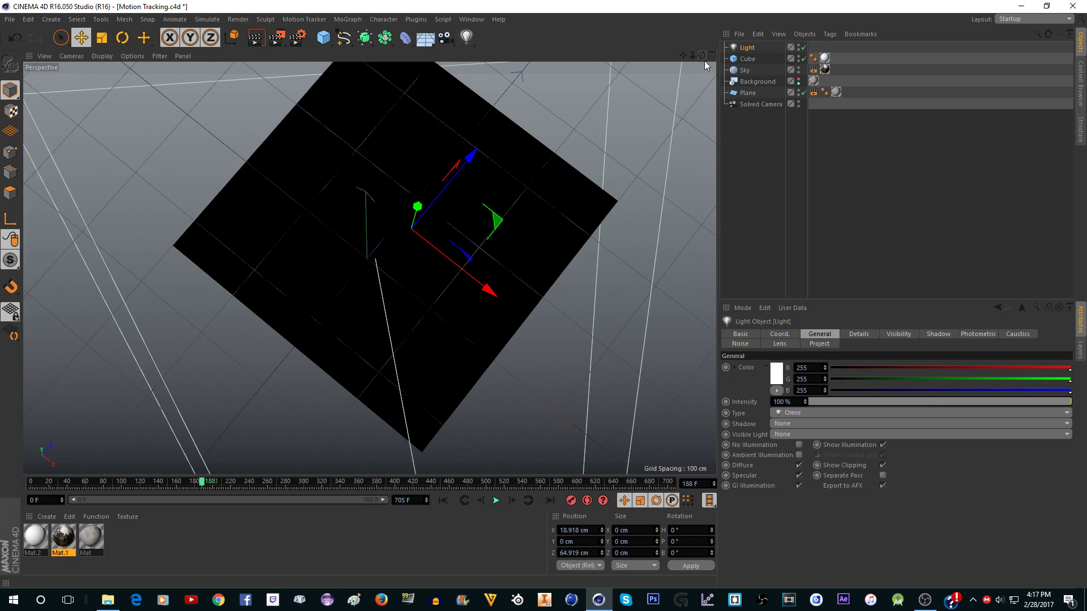
Step: Raise the light above the cube to a height of about Y 282 cm
drag(702, 55, 699, 8)
drag(407, 168, 407, 14)
scroll(379, 403, down, 2)
scroll(386, 417, down, 2)
drag(399, 105, 400, 63)
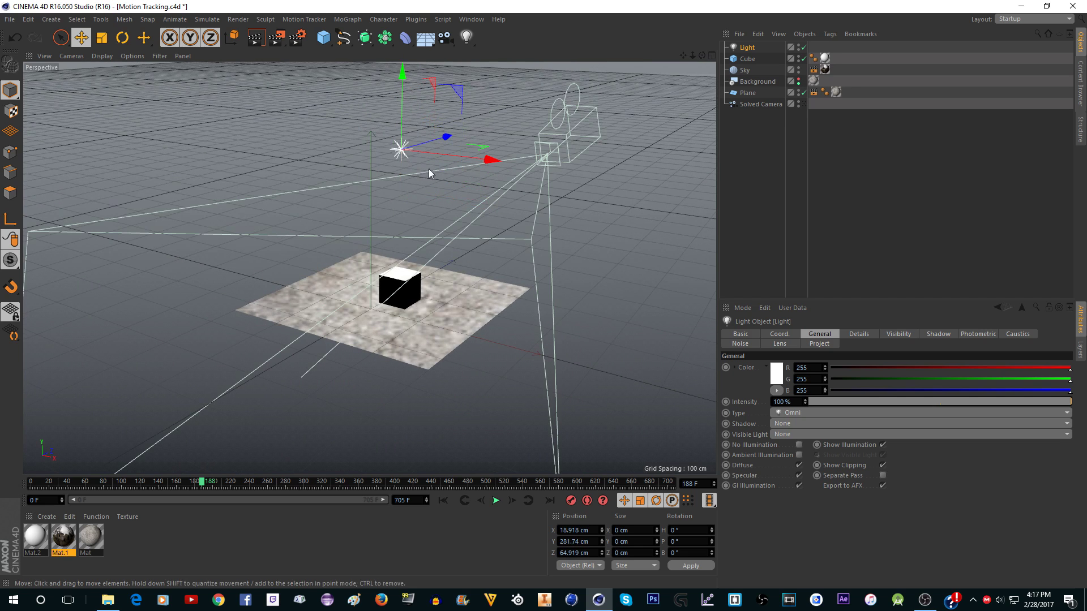
Step: Give the light soft shadow maps and a pale blue color of R 231, G 250, B 255
click(793, 424)
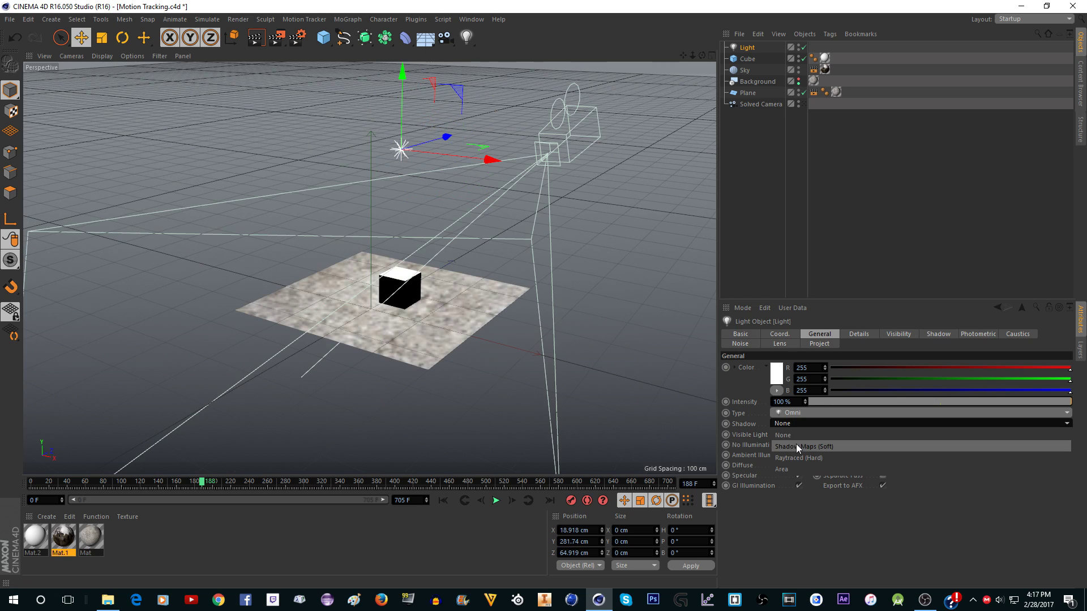
click(797, 446)
click(778, 373)
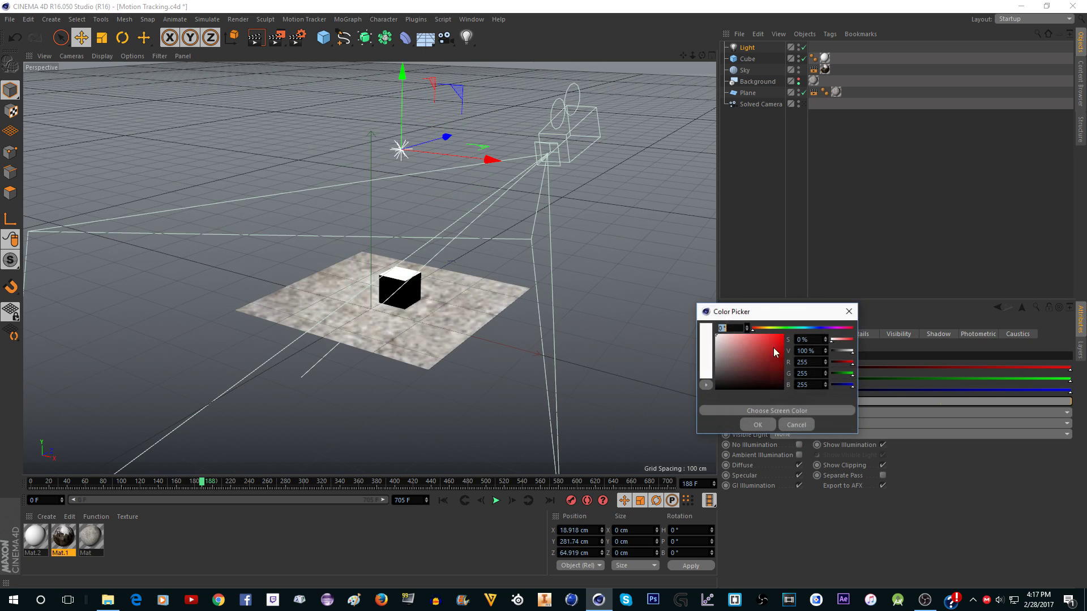
drag(803, 329, 807, 330)
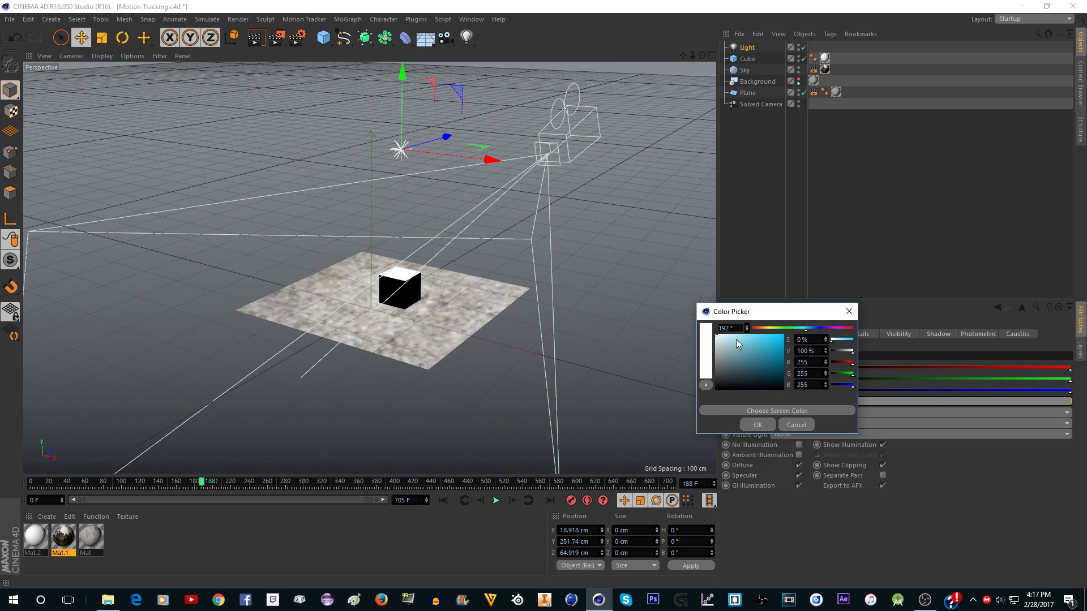
click(719, 337)
click(758, 425)
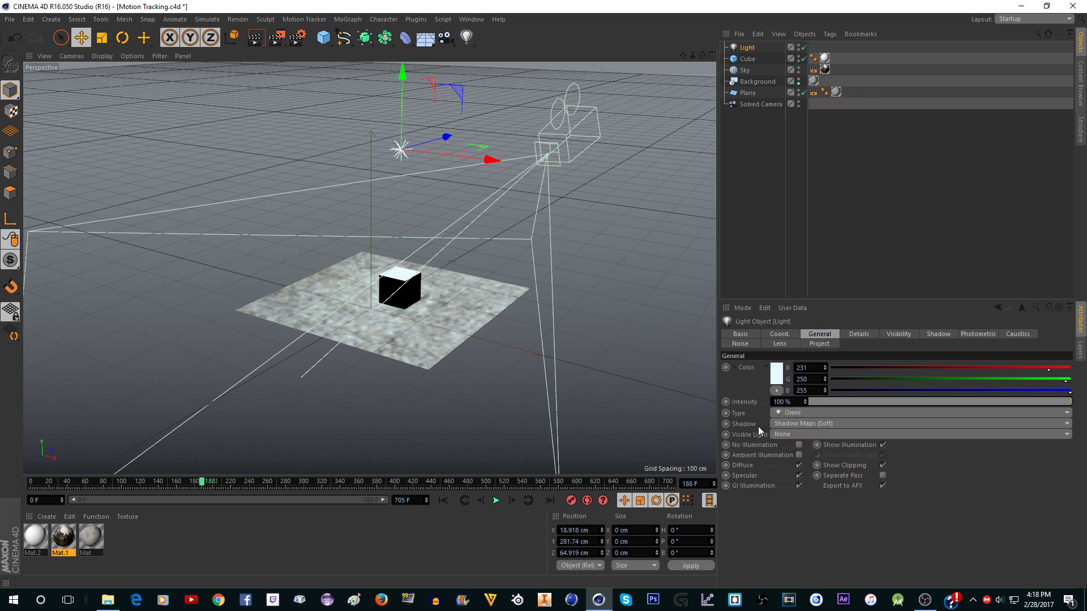
Step: Render a preview of the lit cube through the Solved Camera, and return to the free perspective view
click(803, 103)
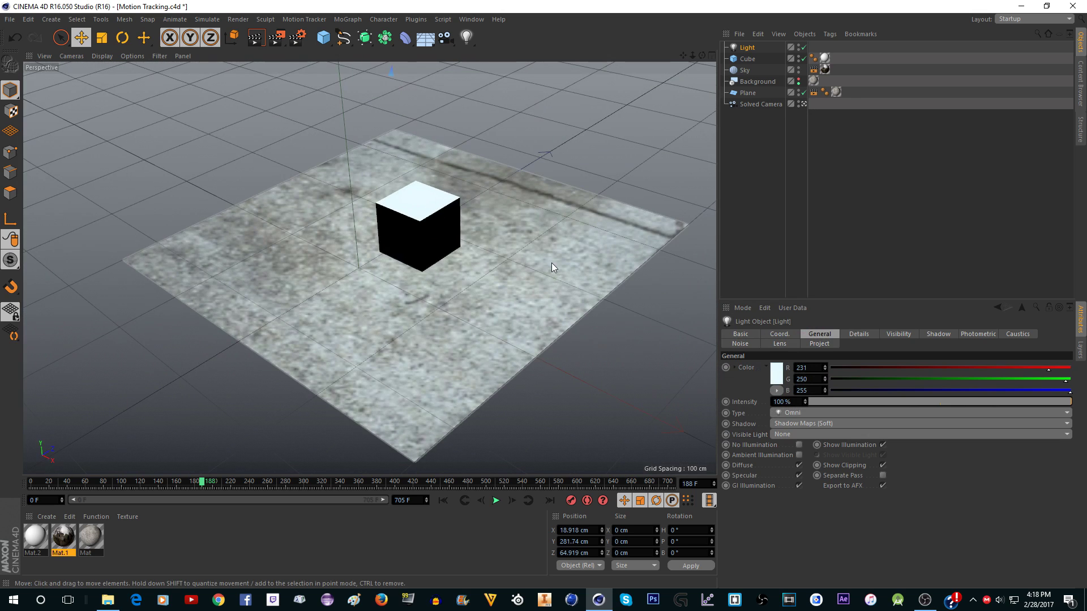
click(255, 38)
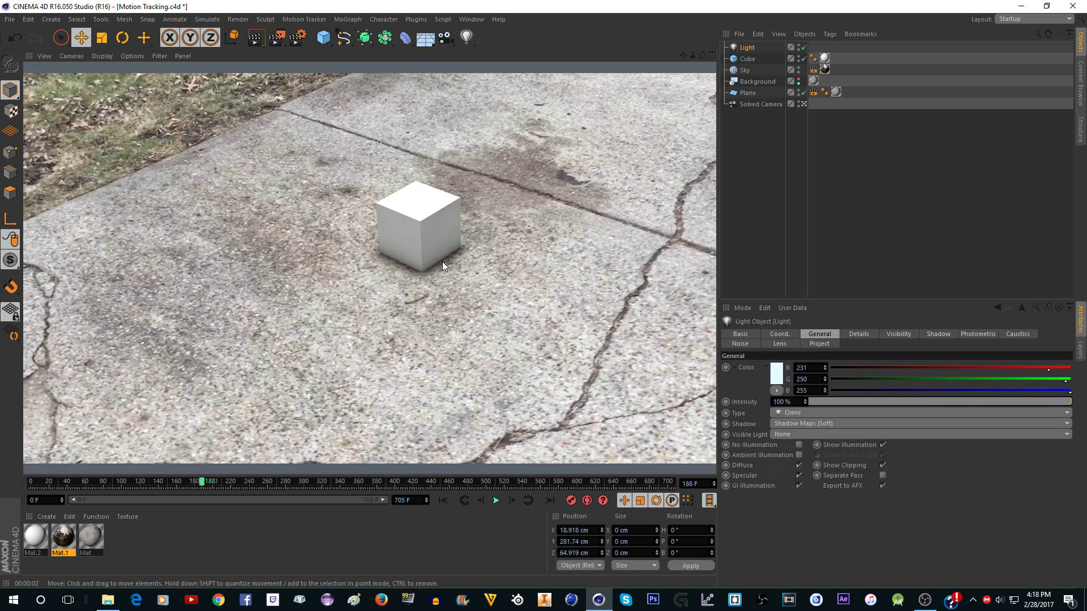
click(803, 104)
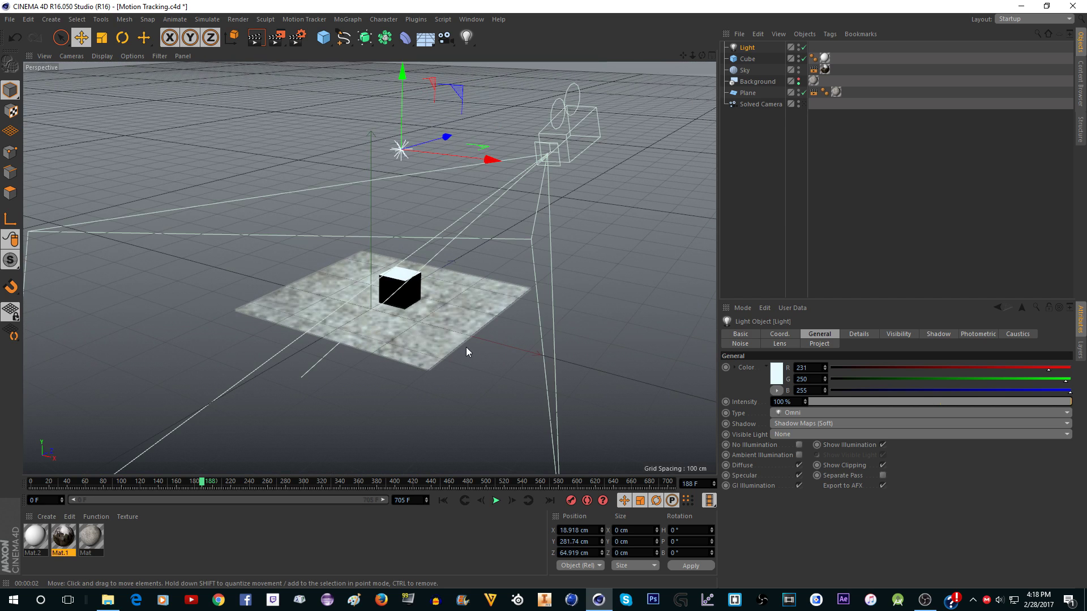
Step: Raise the light to about Y 867 cm and render a preview through the Solved Camera
scroll(467, 348, down, 8)
drag(443, 190, 445, 69)
click(804, 105)
click(259, 39)
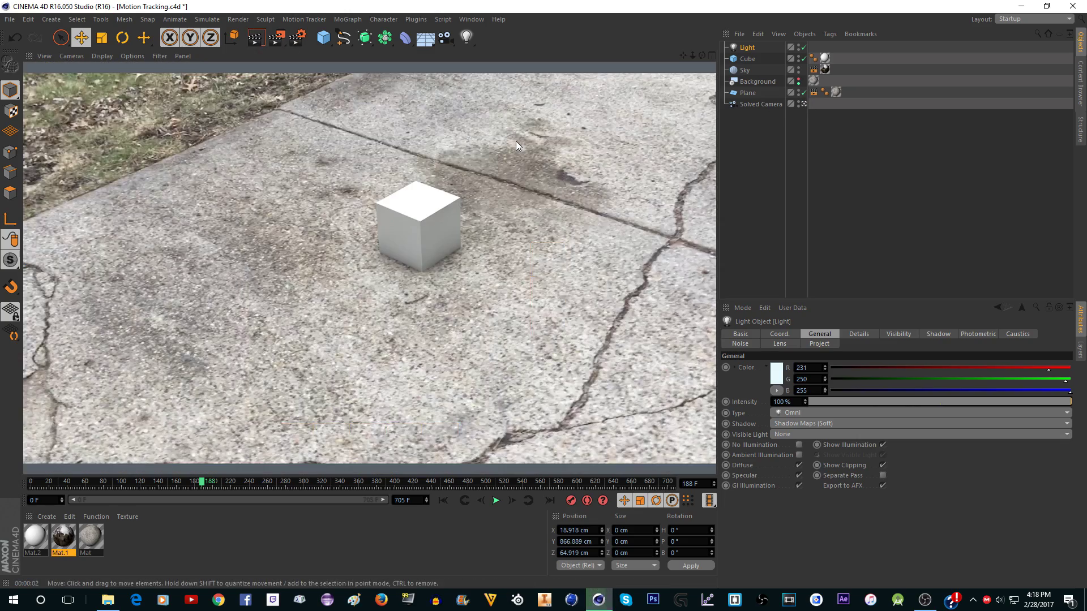
Step: Leave the Solved Camera view and adjust the light's height to about Y 897 cm
click(804, 104)
alt+drag(366, 243, 371, 280)
drag(539, 175, 538, 161)
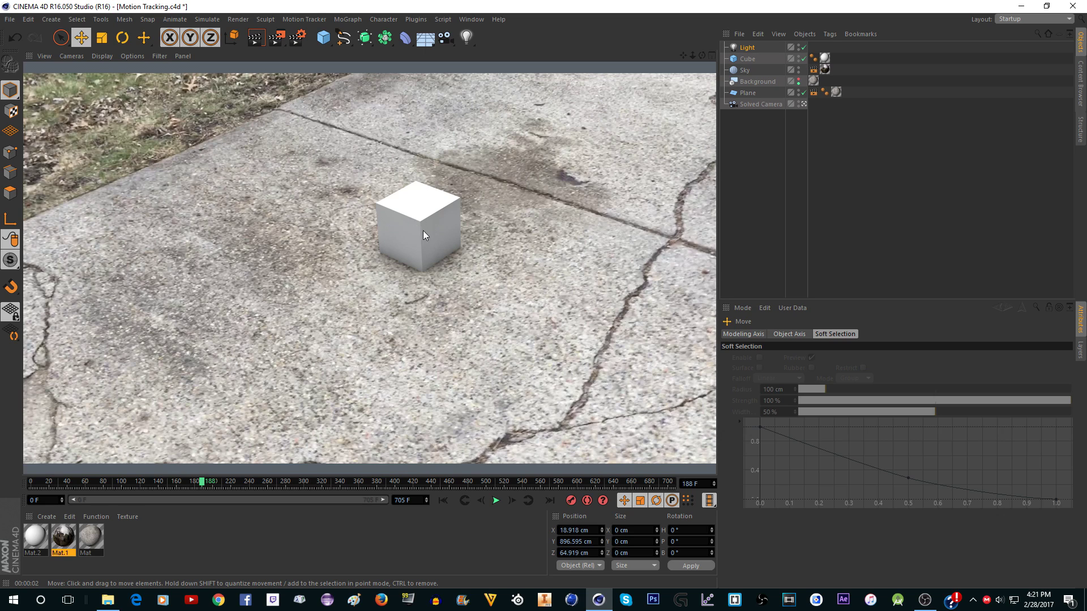
Step: Scale the cube up uniformly to about 115 cm, raise it to about Y 54 cm and preview the render
click(35, 537)
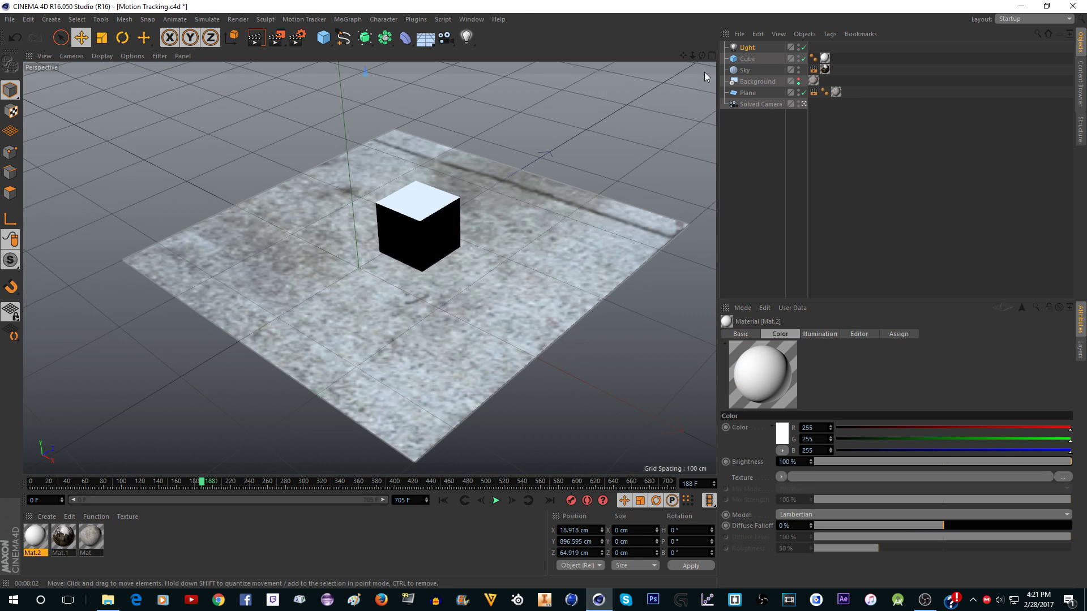
click(747, 59)
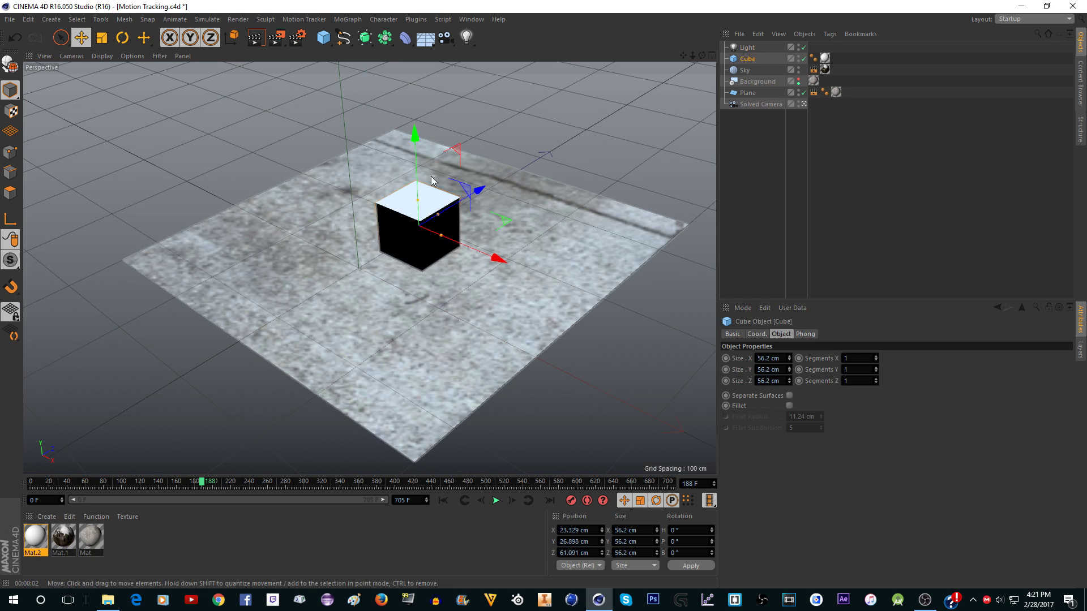
click(103, 39)
drag(266, 136, 677, 157)
key(e)
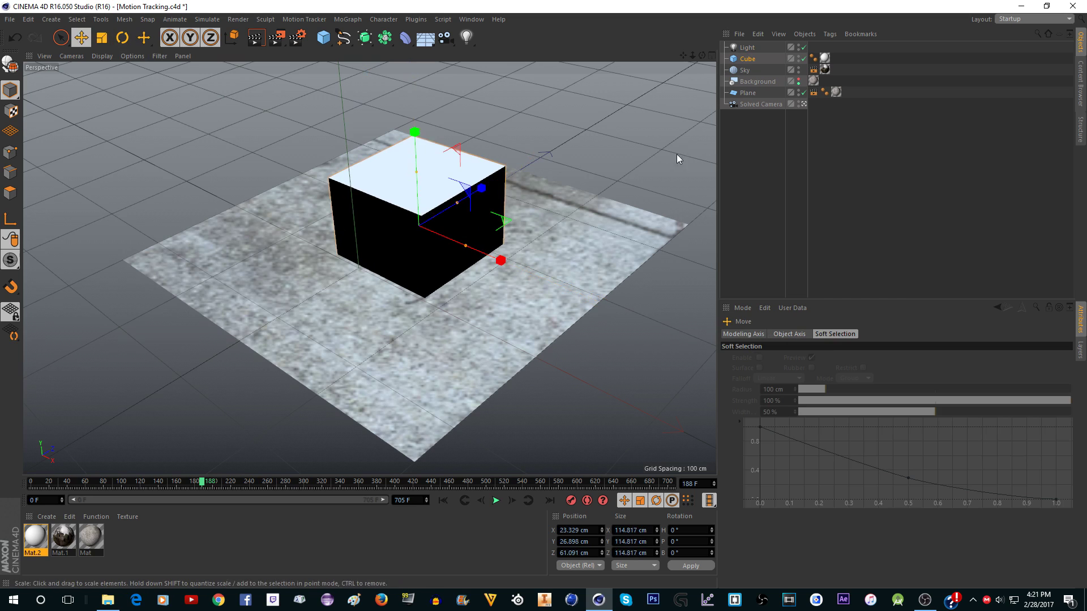
drag(406, 135, 404, 103)
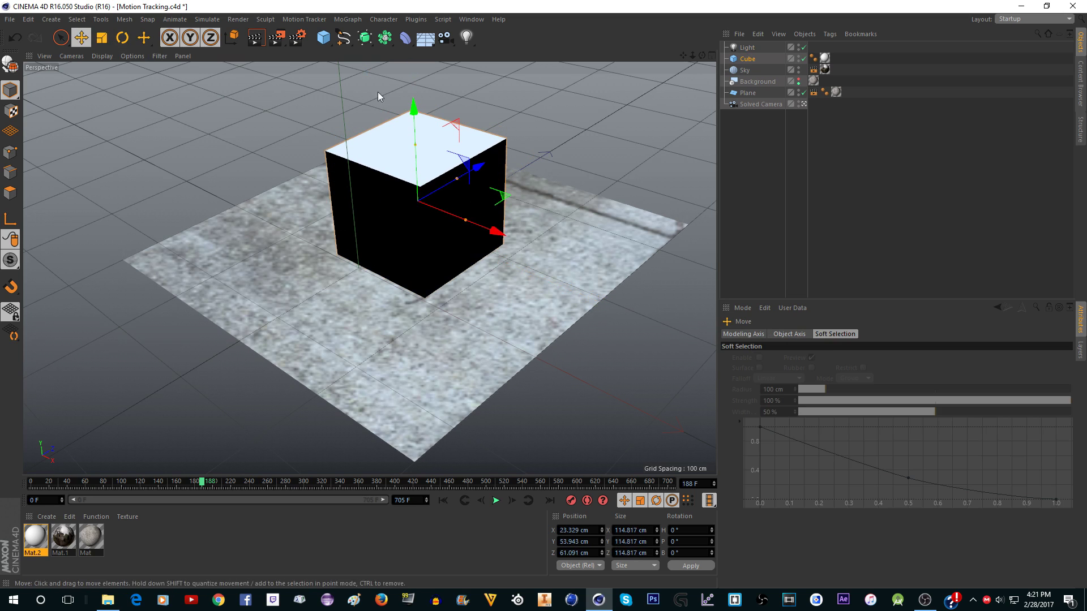
click(257, 38)
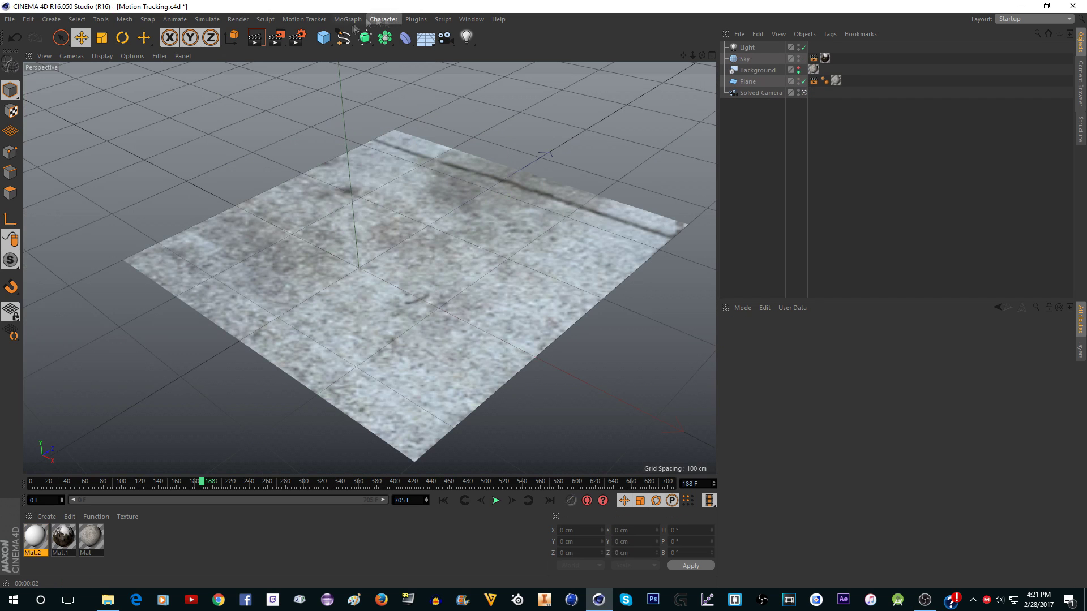
Step: Replace the cube with a MoText object reading TEXT in Segoe UI Bold, with middle alignment
click(348, 18)
click(362, 96)
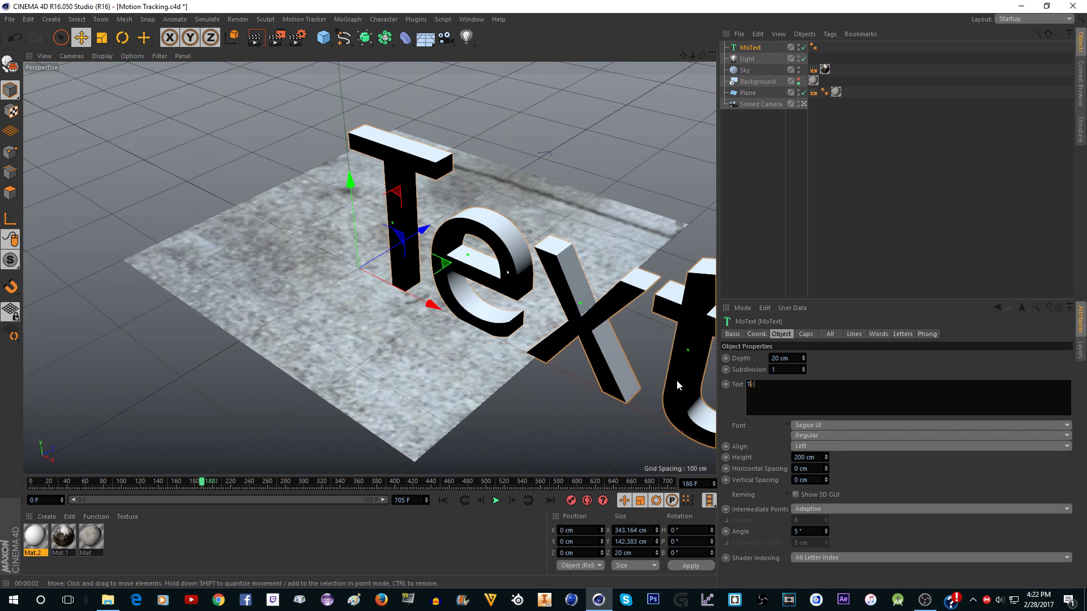
click(815, 435)
click(813, 447)
click(122, 37)
click(750, 47)
click(815, 446)
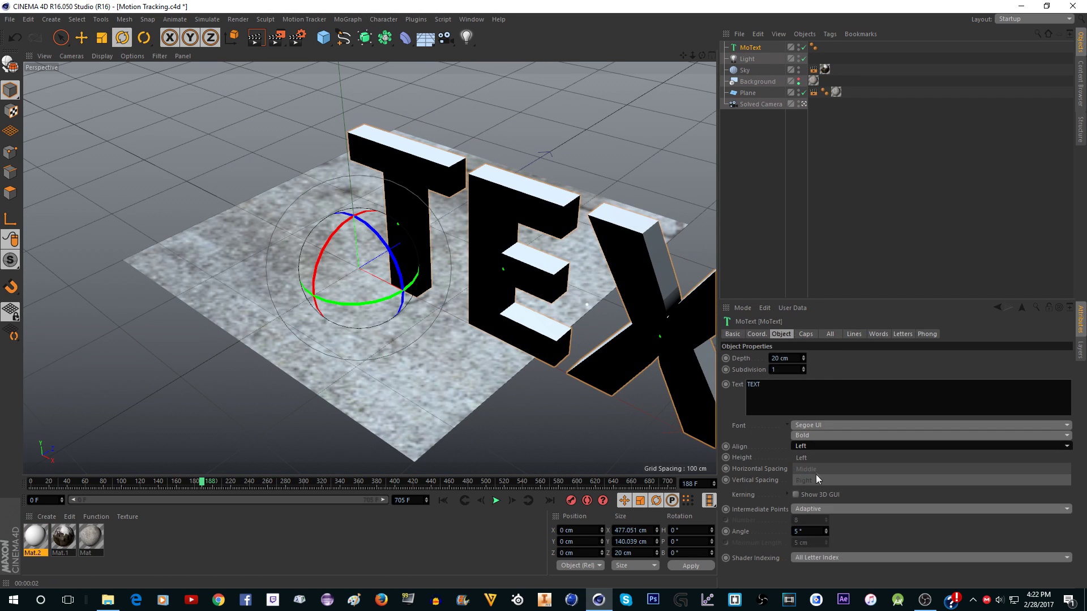
click(815, 470)
Step: Rotate the text to a heading of about 46° and move it to about X 10 cm, Z 66 cm
drag(362, 305, 408, 290)
click(81, 38)
drag(412, 211, 465, 187)
Step: Resize the text to 111.8 cm high with a depth of 48.18 cm, and render a preview
click(102, 38)
drag(510, 243, 419, 232)
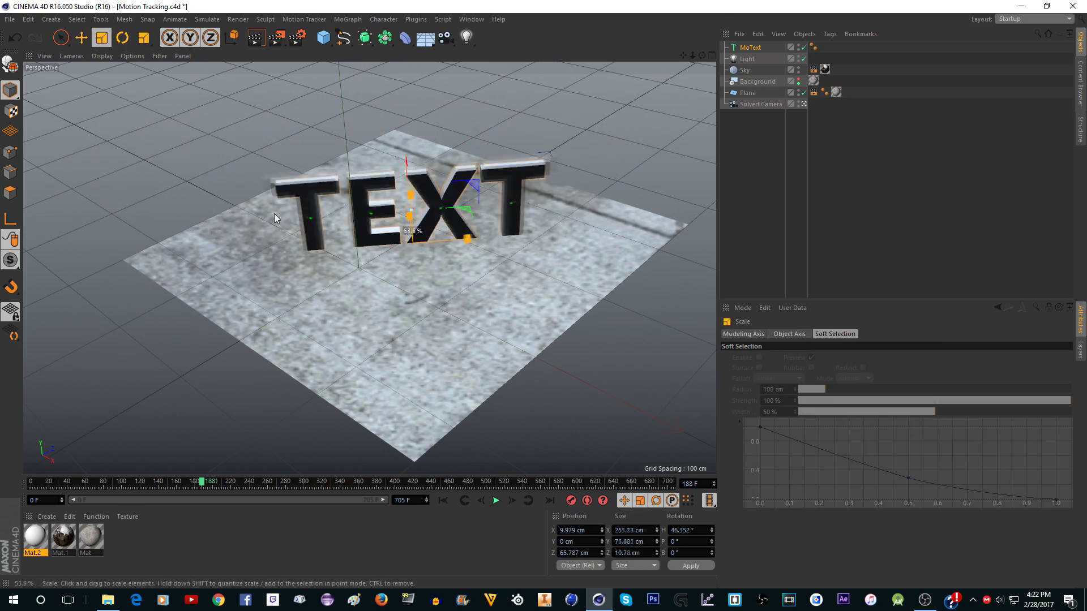
click(81, 37)
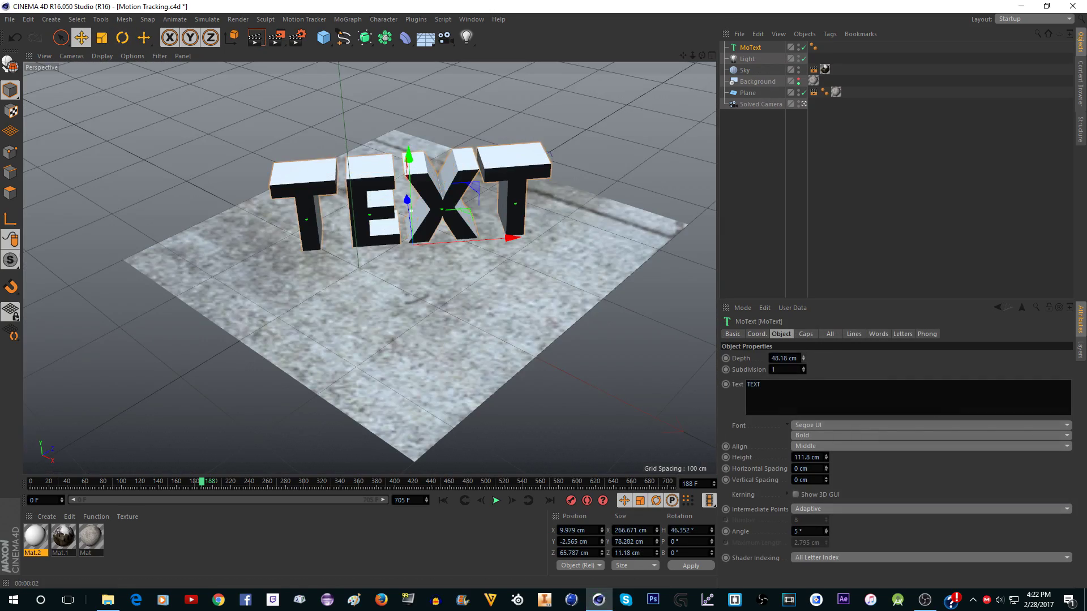
click(253, 42)
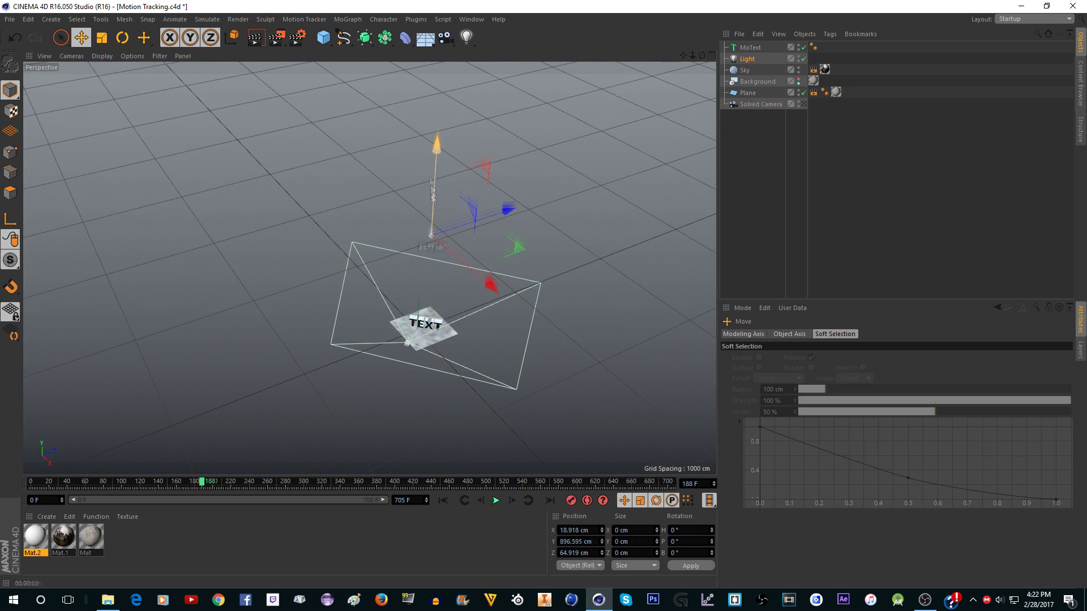
Step: Raise the light to about Y 1479 cm and render the text through the Solved Camera
drag(434, 194, 437, 116)
click(804, 105)
click(256, 38)
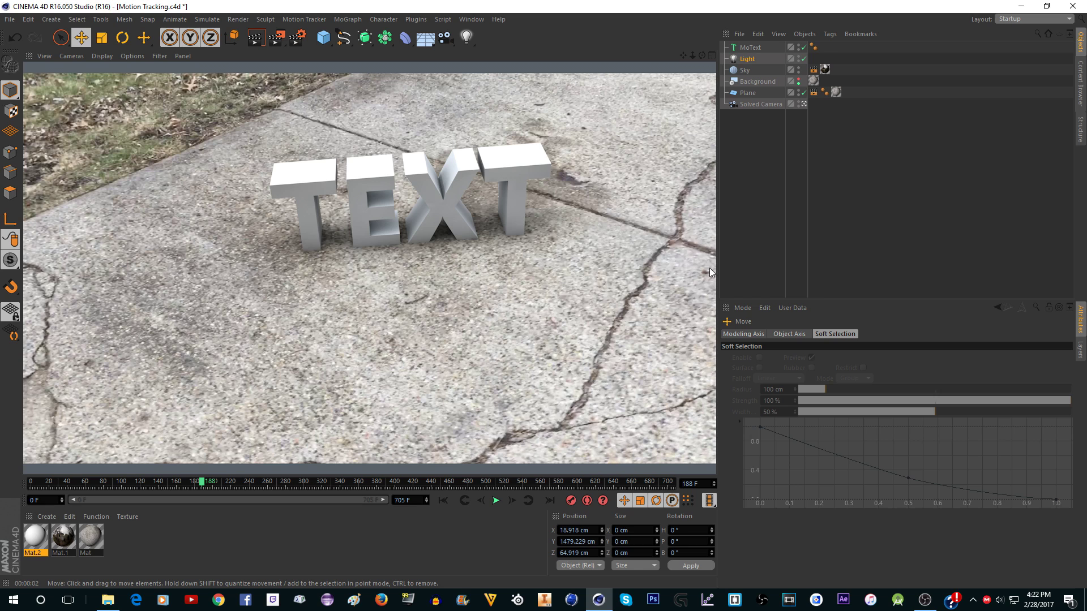
Step: Delete the MoText object and paste the copied Cobblestone cube into the scene
click(750, 49)
key(Delete)
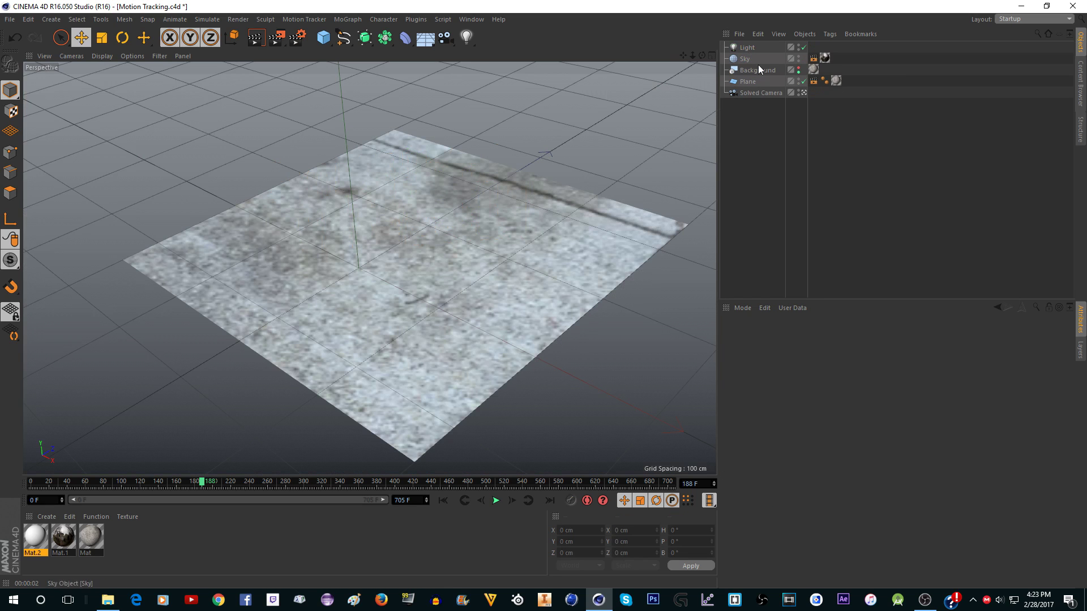
click(806, 92)
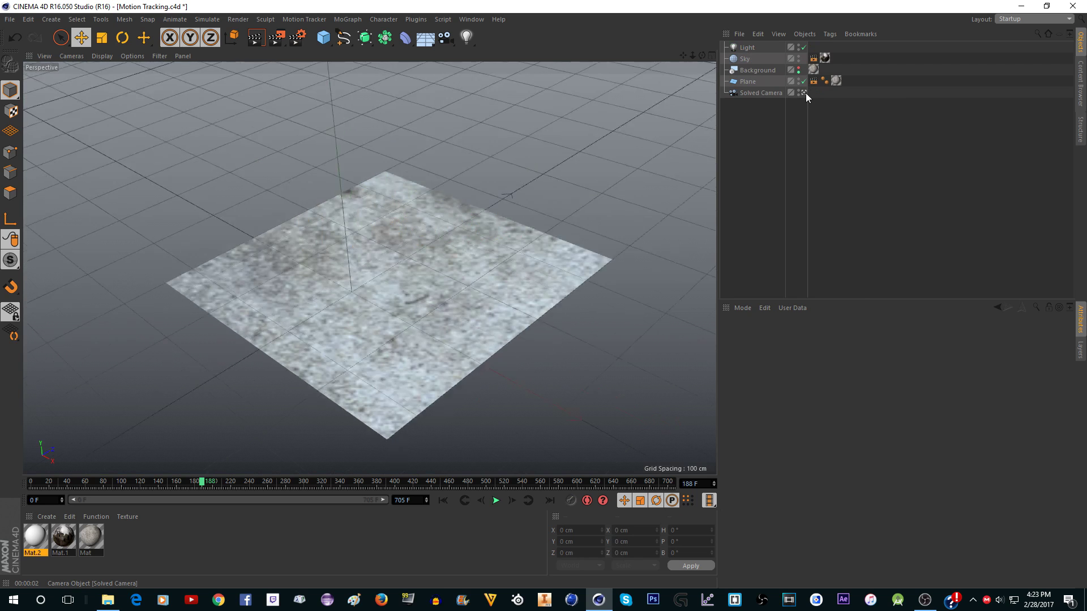
key(ctrl+v)
scroll(431, 375, up, 4)
scroll(431, 379, up, 10)
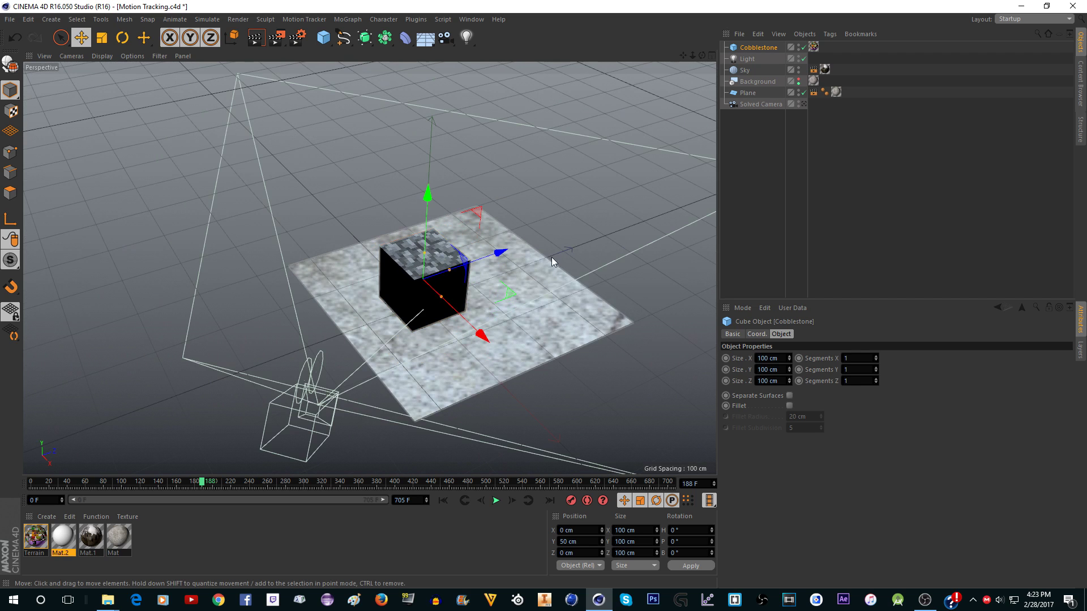
Step: Add a new cube, transfer the ground Plane's compositing and texture tags to it, and delete the Plane
drag(325, 38, 455, 50)
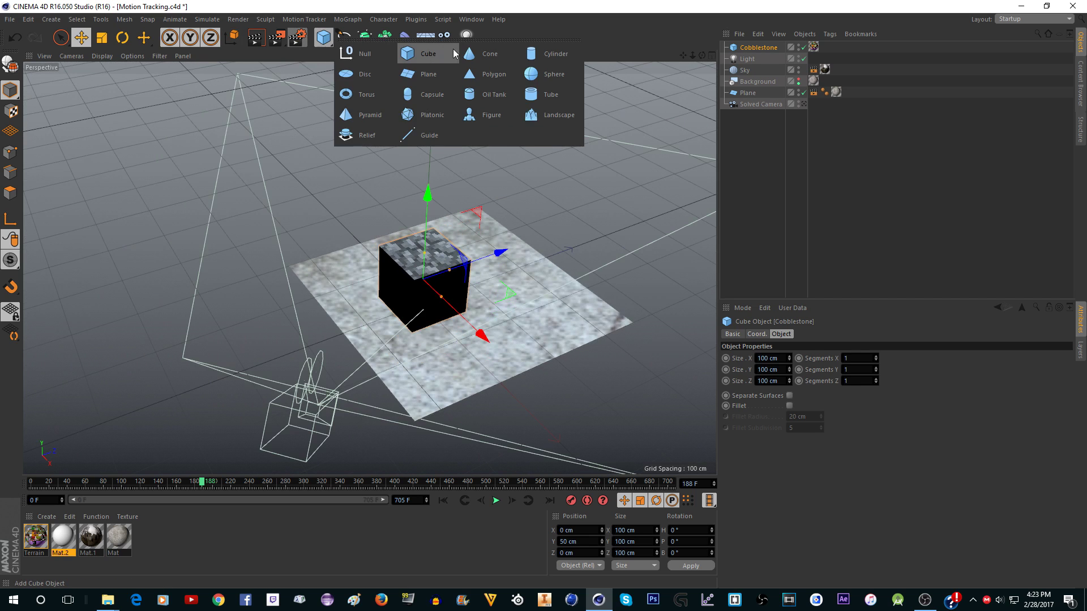
drag(455, 50, 447, 52)
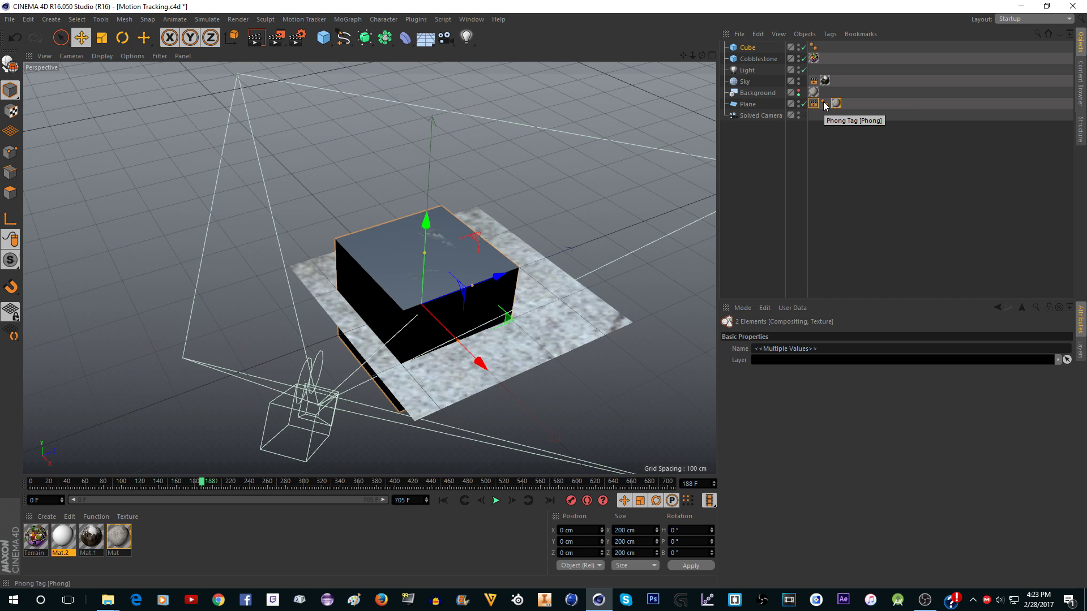
drag(815, 105, 752, 48)
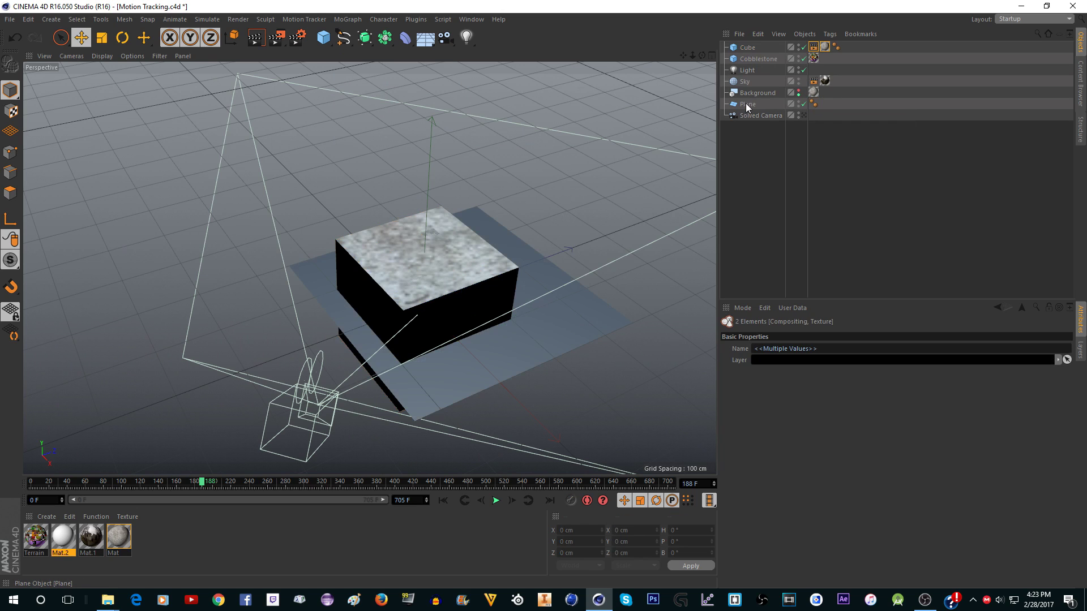
click(747, 105)
key(Delete)
Step: Widen the ground cube to about 1497 cm in X and 1572 cm in Z, and lower it to about Y -98 cm
click(461, 291)
scroll(433, 339, up, 5)
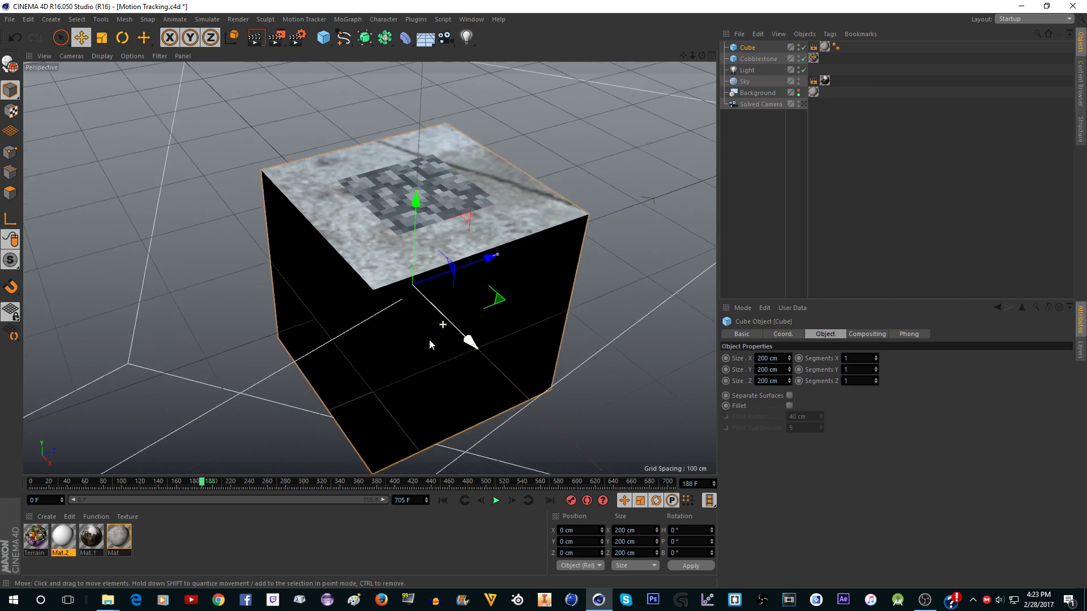
scroll(426, 194, down, 5)
drag(462, 207, 452, 214)
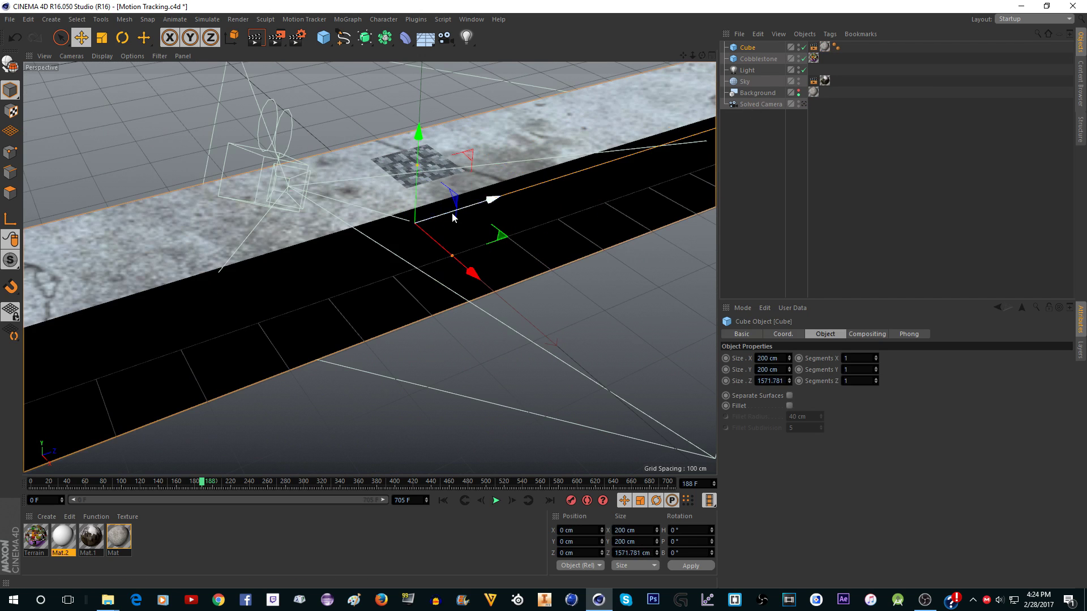
scroll(452, 214, down, 3)
drag(441, 251, 701, 441)
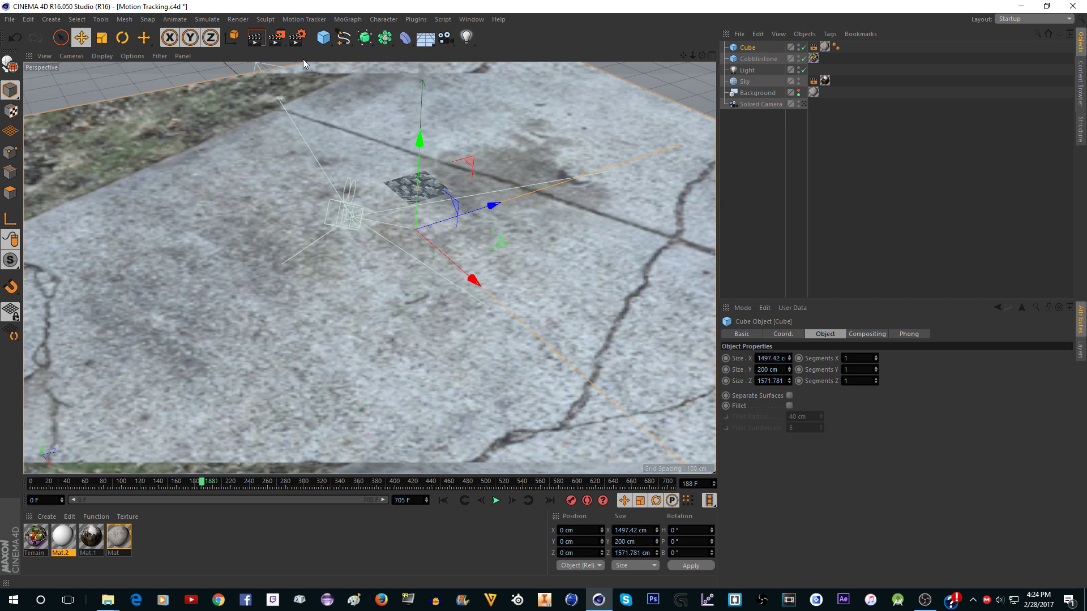
scroll(406, 176, up, 4)
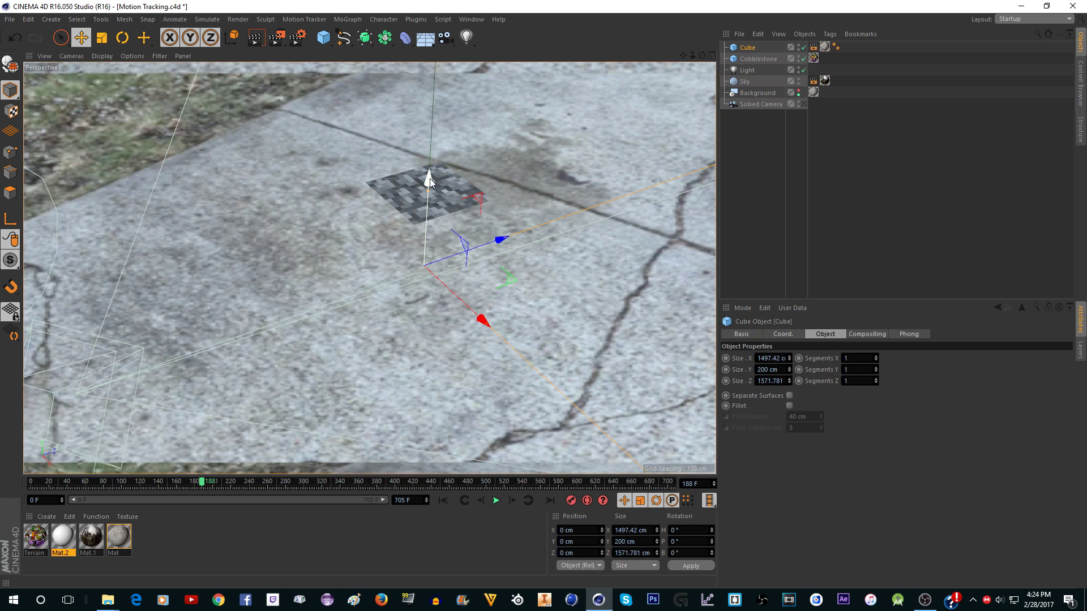
drag(430, 178, 450, 249)
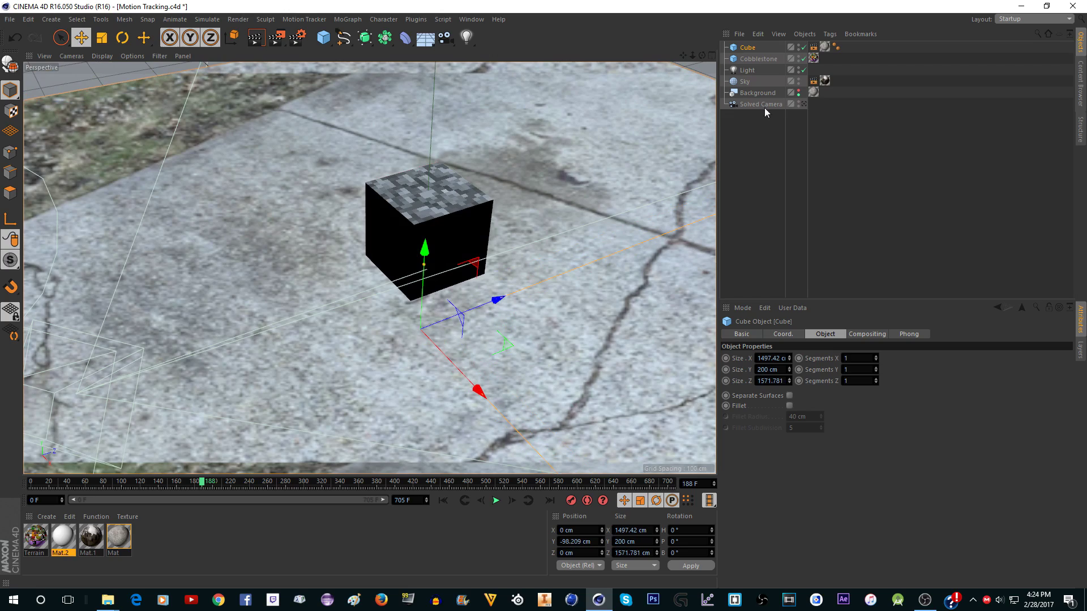
Step: Render a preview of the Cobblestone cube through the Solved Camera, and leave the camera view
click(803, 104)
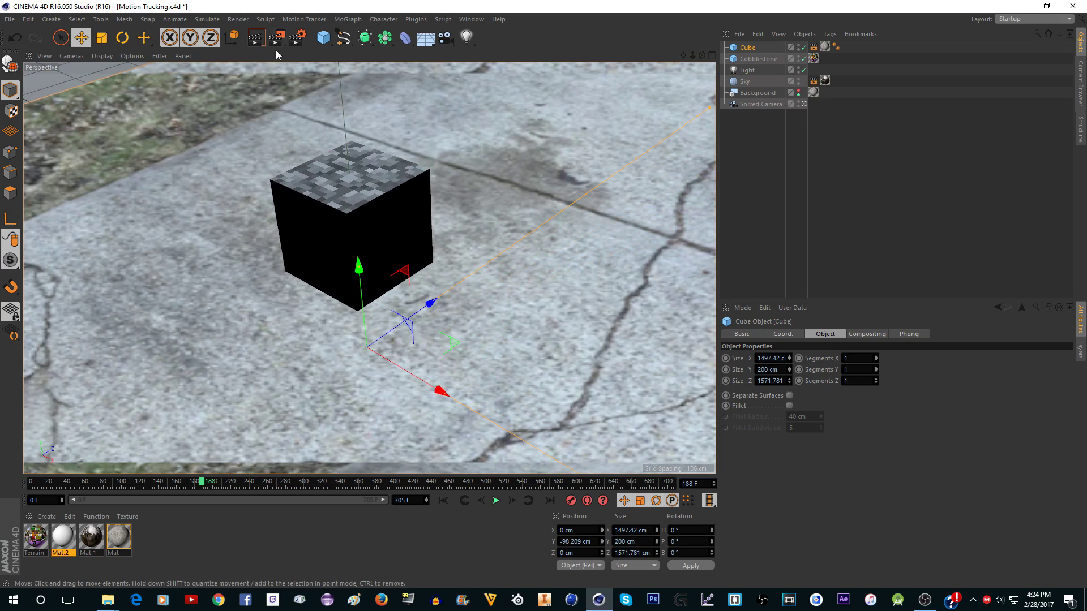
click(255, 37)
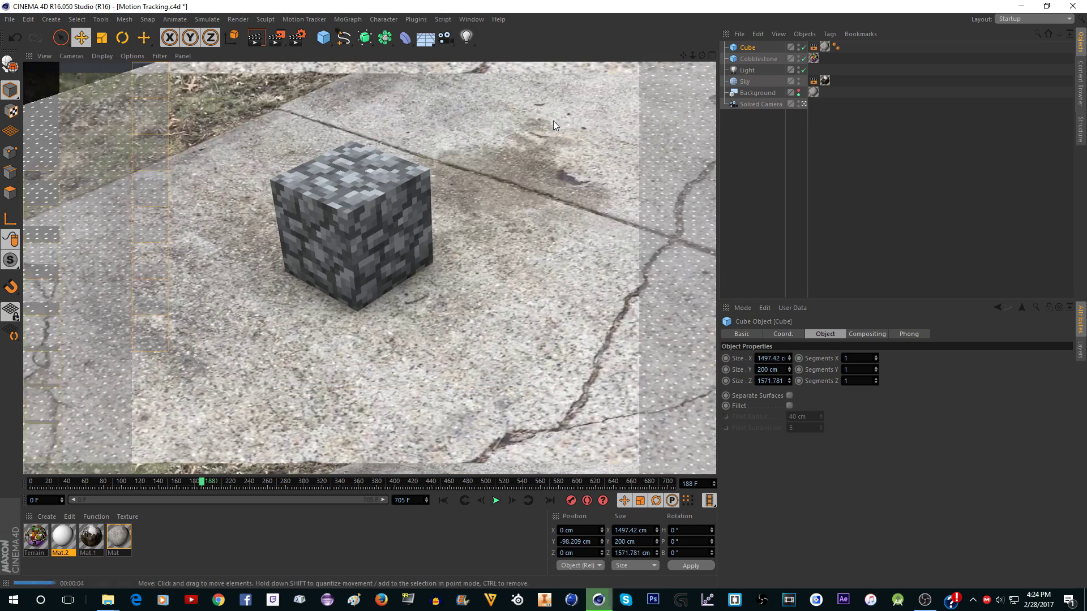
click(804, 103)
Step: Set the light's height to about Y 809 cm and render a preview through the Solved Camera
click(745, 71)
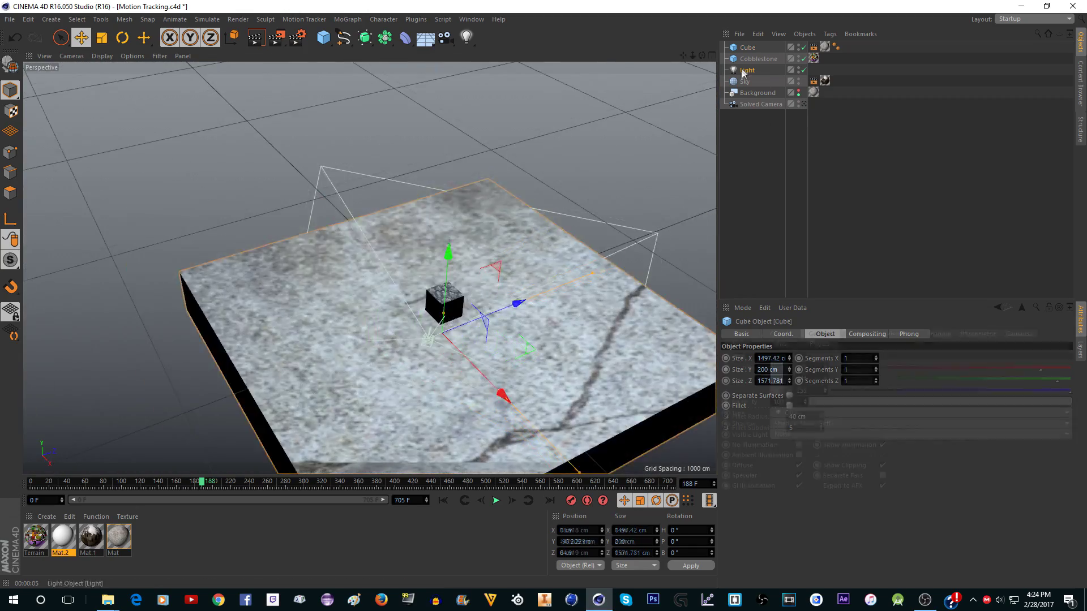
scroll(470, 317, down, 6)
drag(486, 176, 487, 140)
click(803, 104)
click(256, 38)
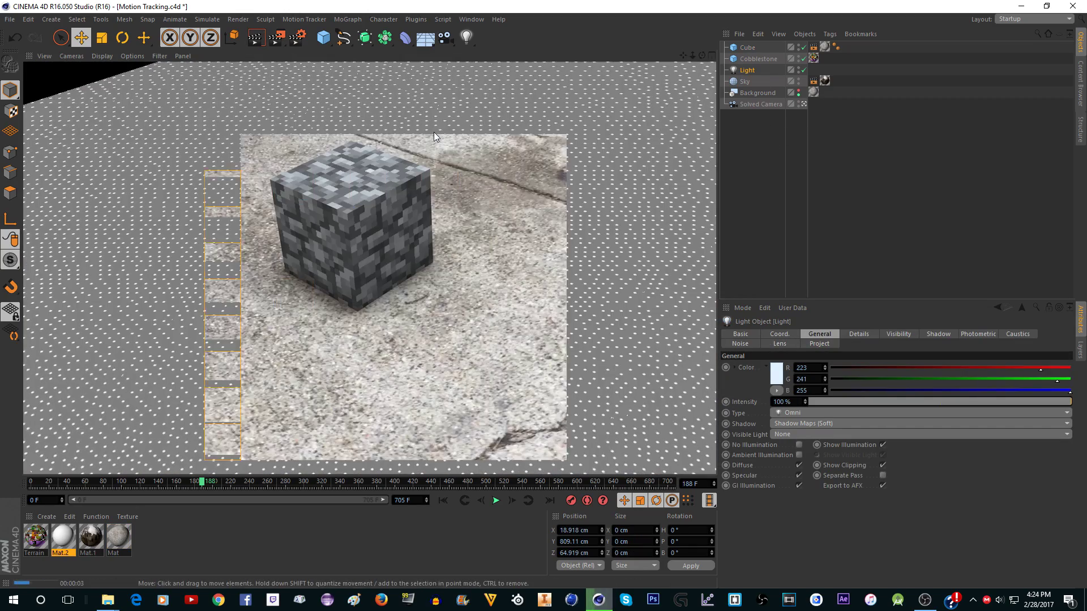
Step: Move the light to X 0, Y 679.8, Z 0 cm, set 120% intensity and color R 233, G 245, B 255, and render a preview
click(804, 104)
drag(486, 140, 485, 188)
click(804, 104)
click(256, 38)
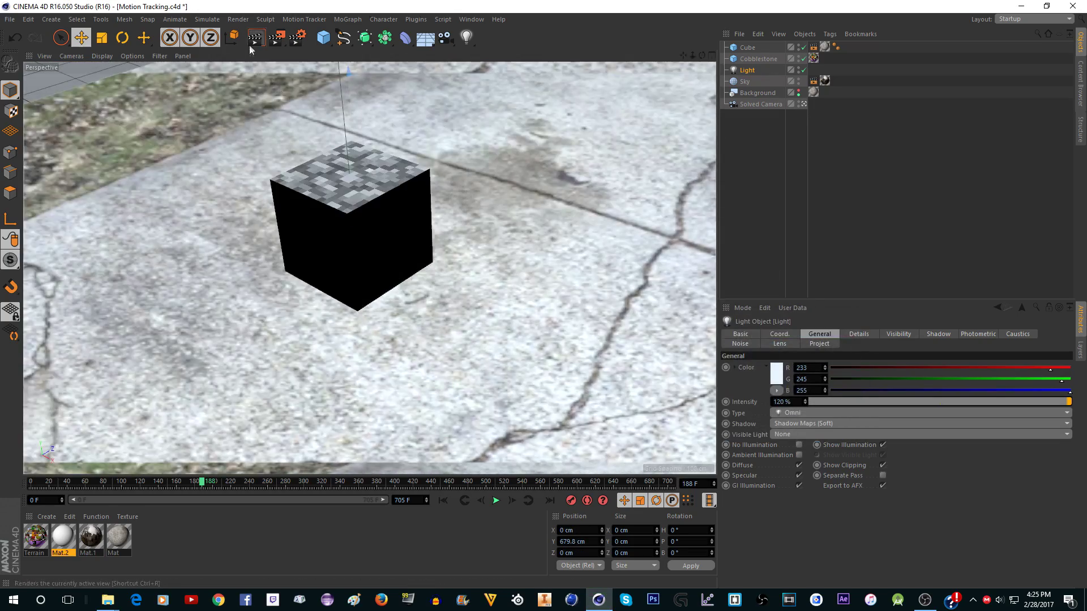
click(250, 43)
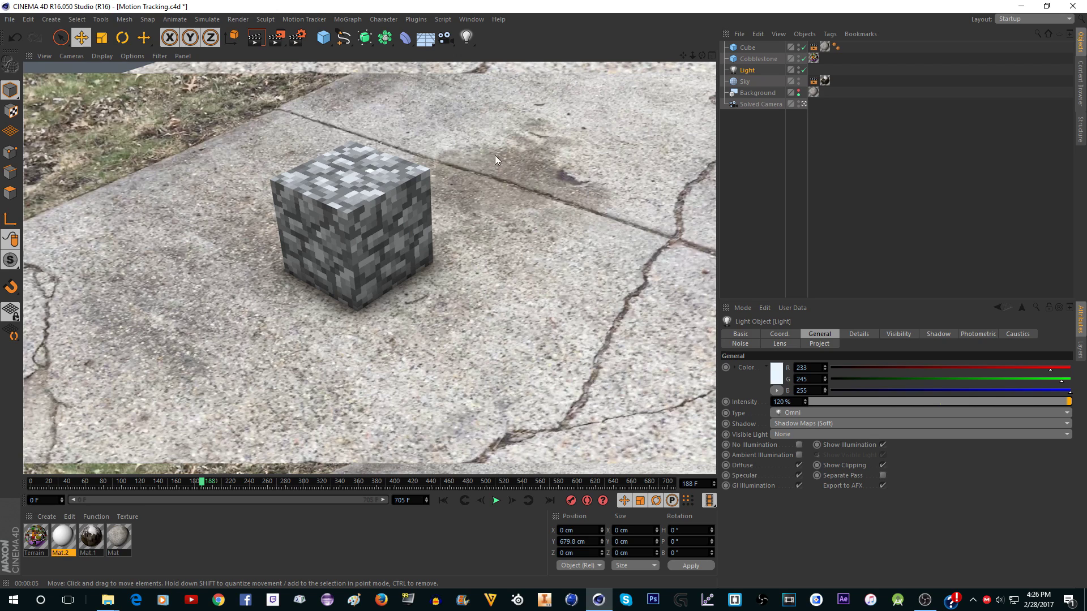
Step: Leave the camera view, add a Boole object, and nest the ground cube first and the Cobblestone cube second inside it
click(805, 103)
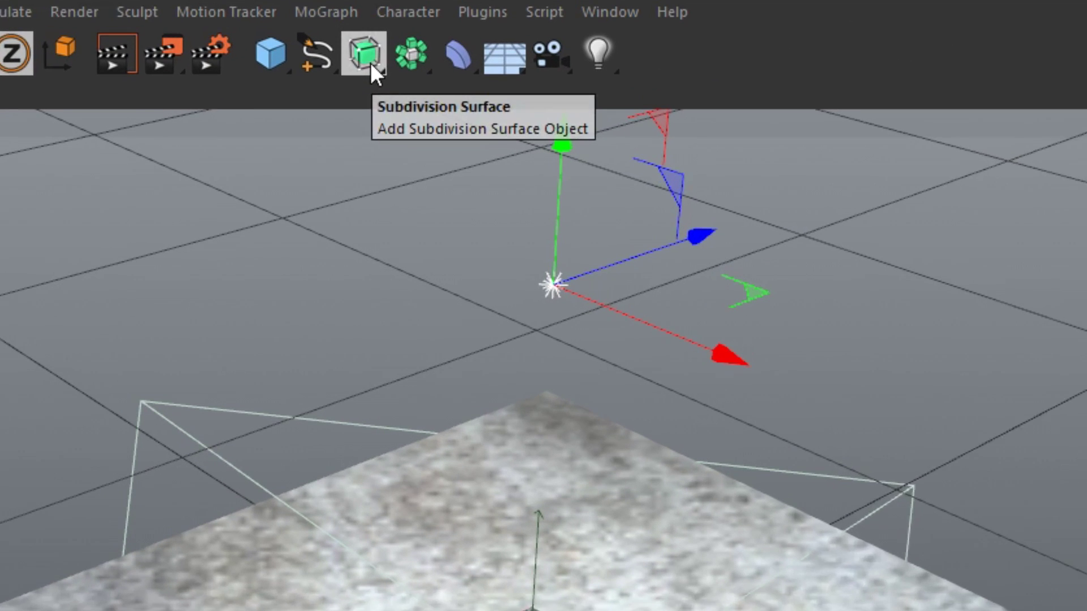
click(403, 57)
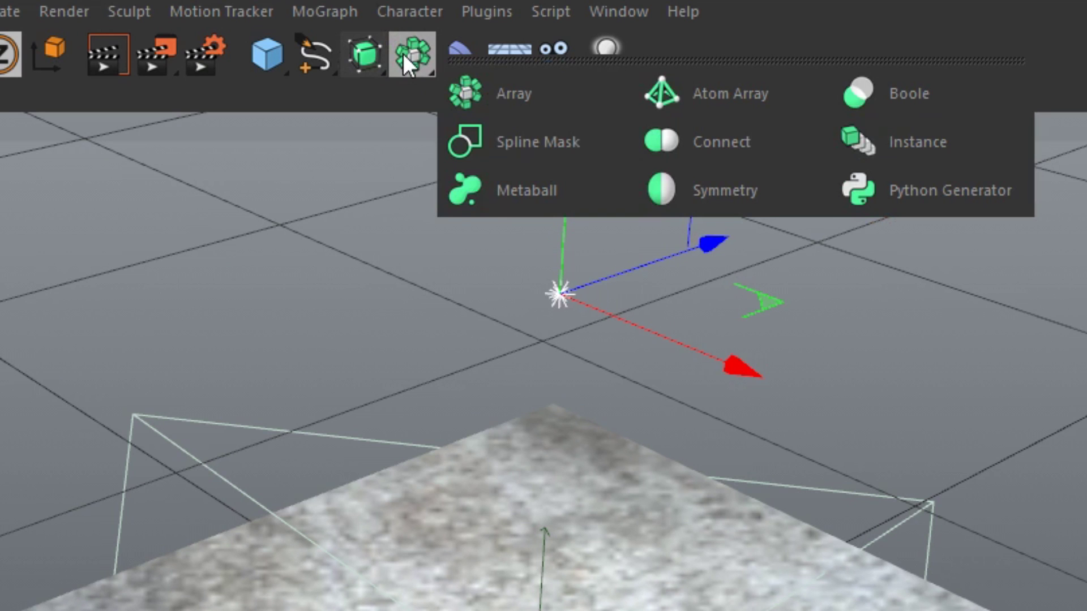
click(885, 92)
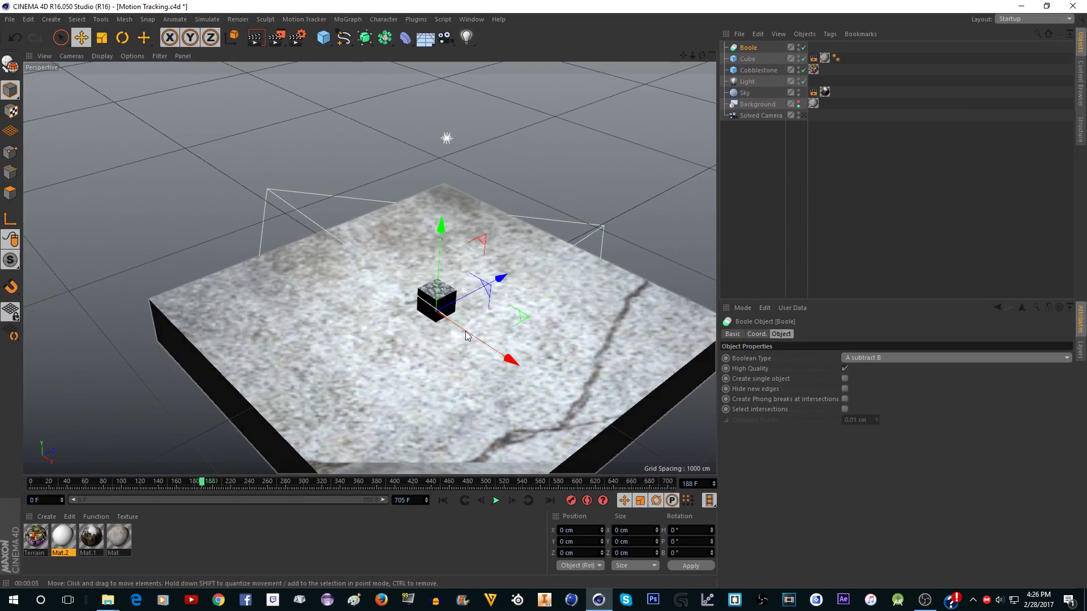
scroll(453, 345, up, 5)
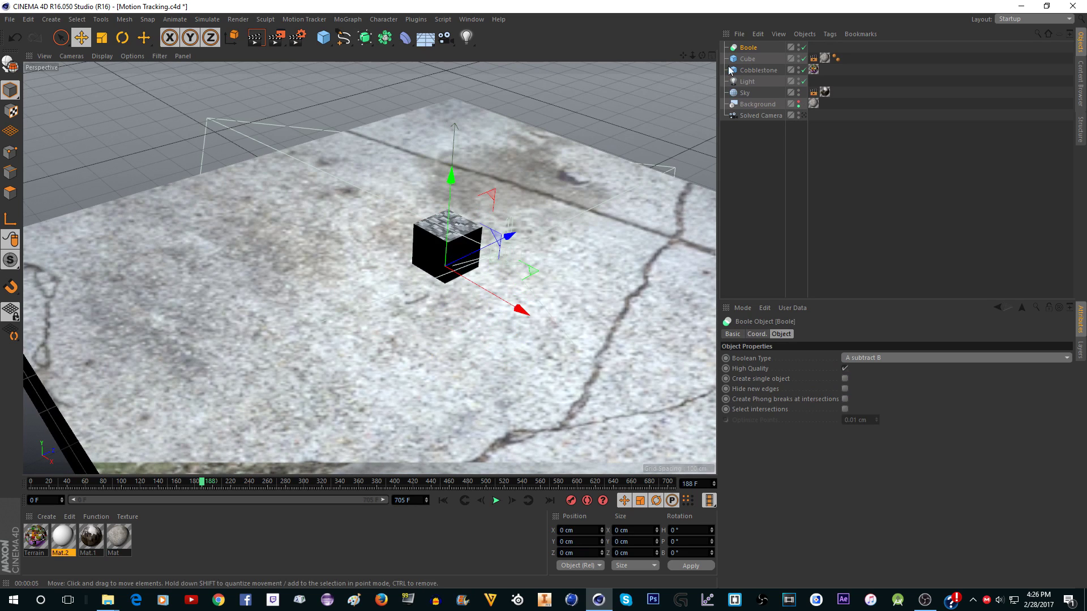
click(197, 240)
drag(734, 58, 747, 49)
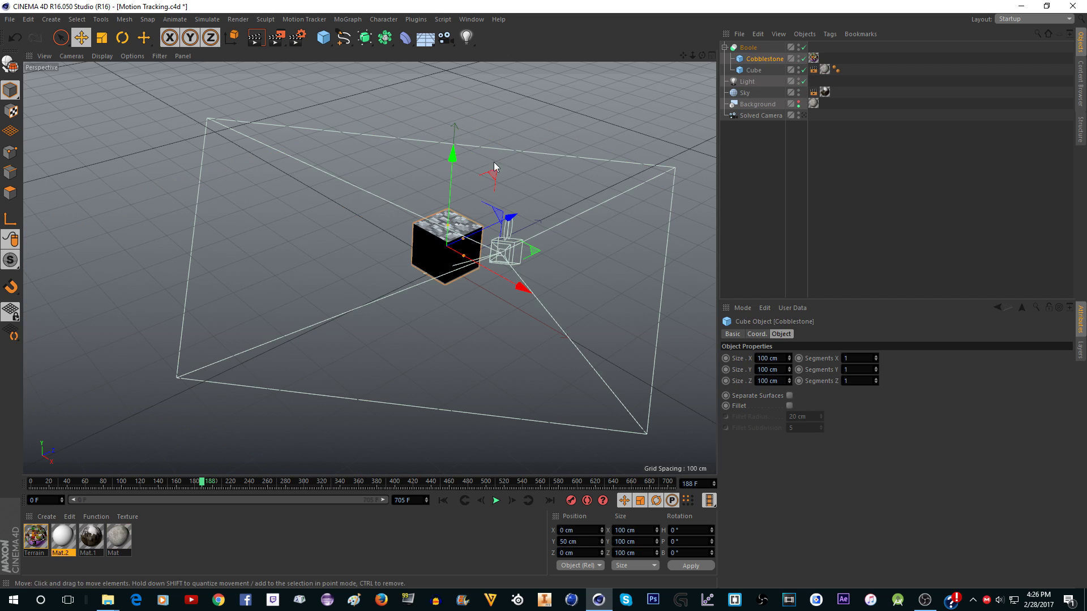
drag(753, 70, 750, 49)
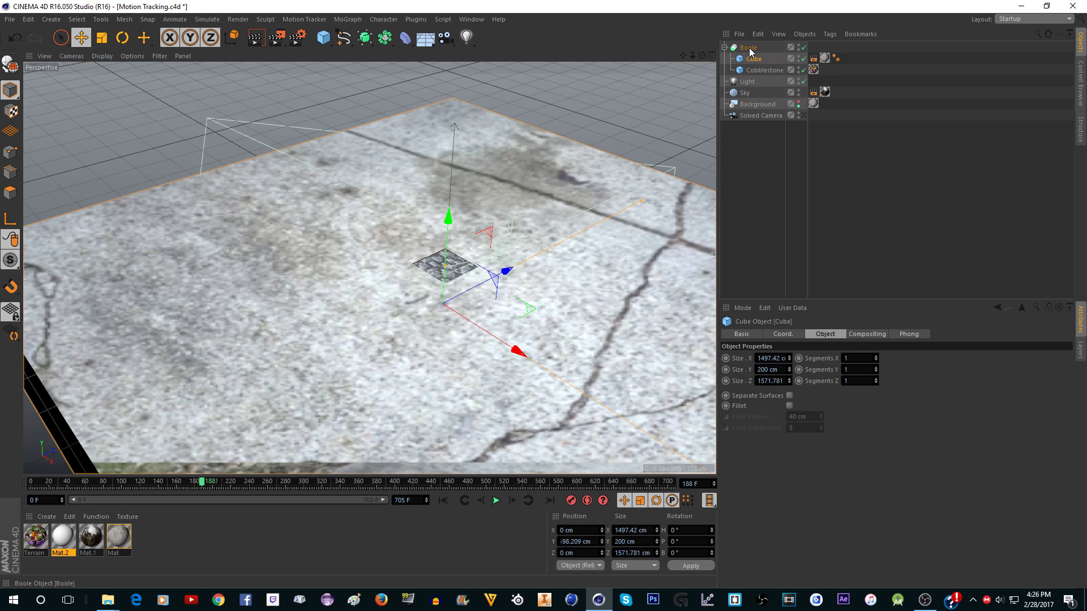
Step: Lower the Cobblestone cube into the ground to about Y -47.8 cm
scroll(546, 232, up, 8)
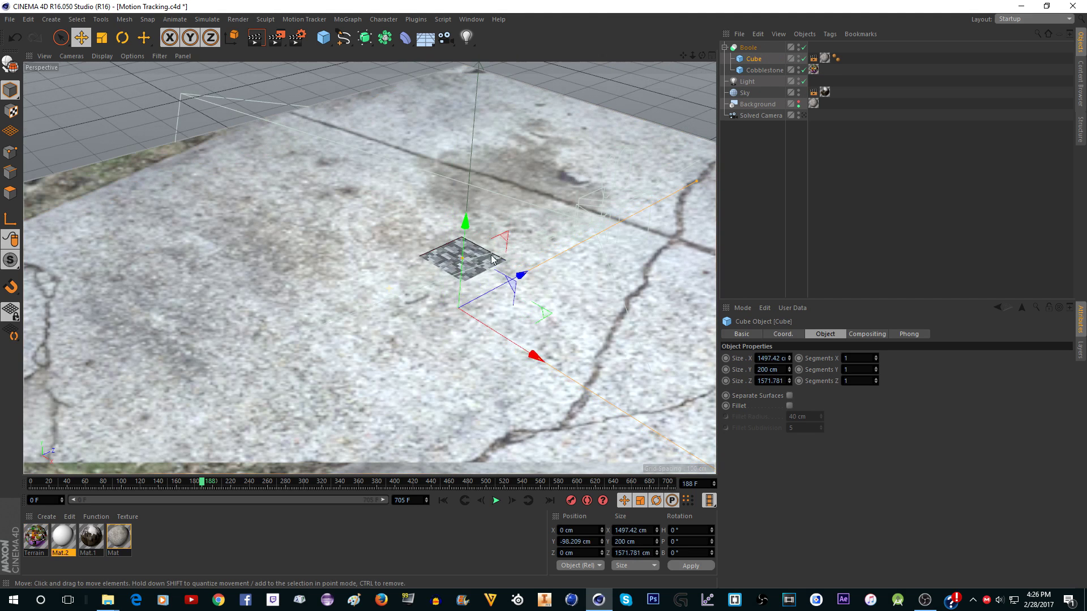
click(767, 69)
scroll(627, 141, up, 2)
drag(398, 164, 400, 321)
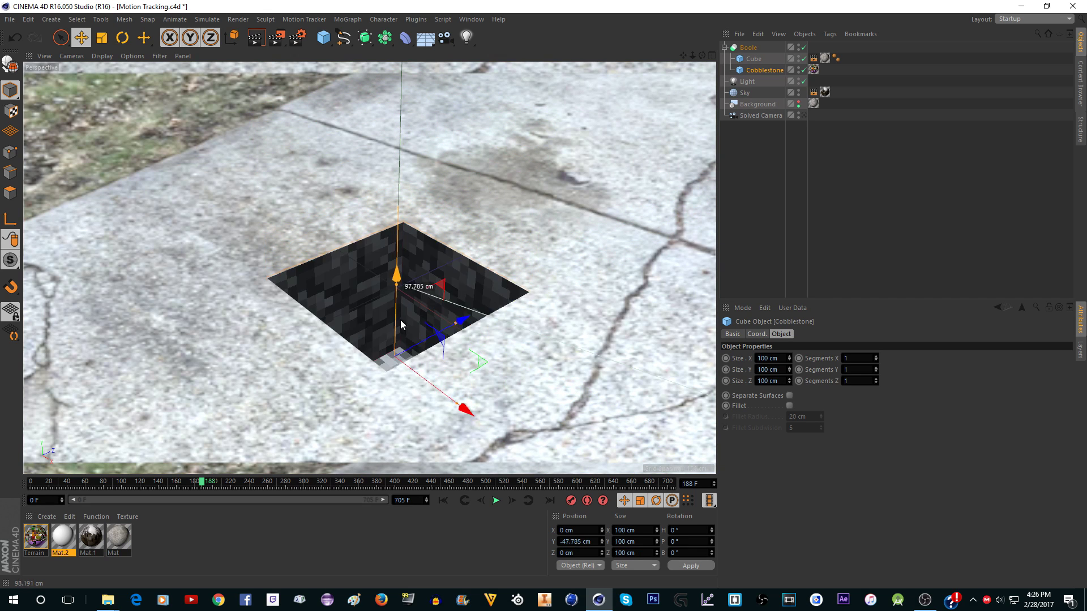
Step: Render a preview of the cut-out hole through the Solved Camera, and leave the camera view
click(803, 115)
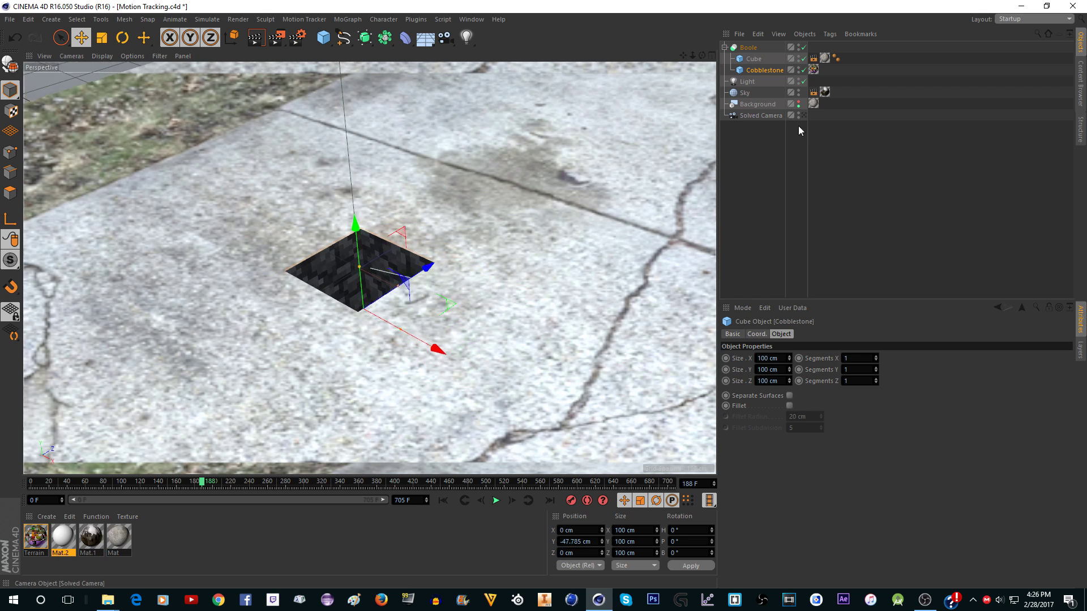
click(255, 42)
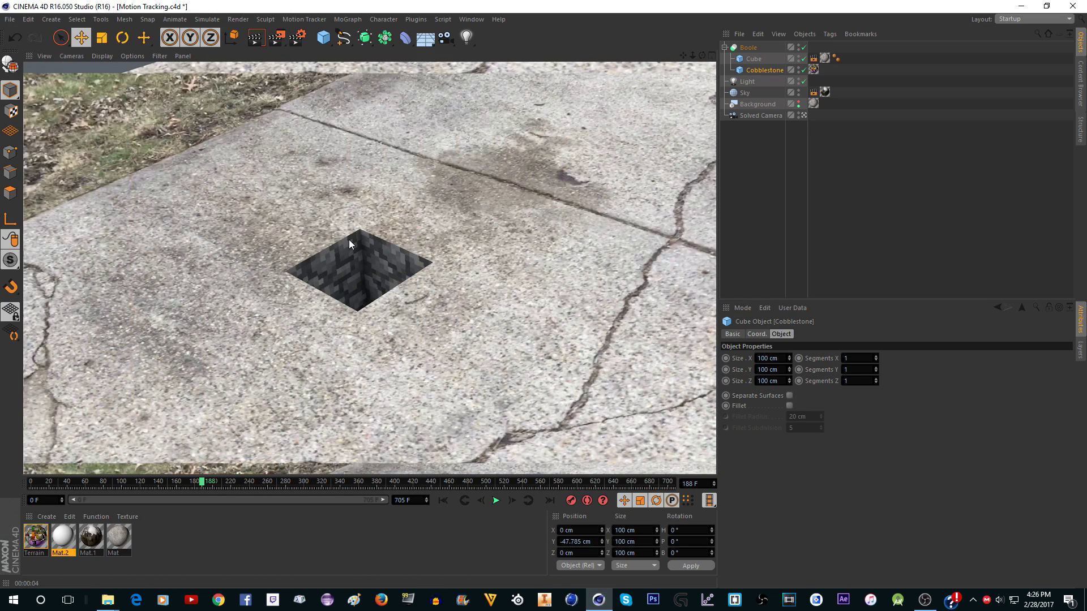
click(804, 117)
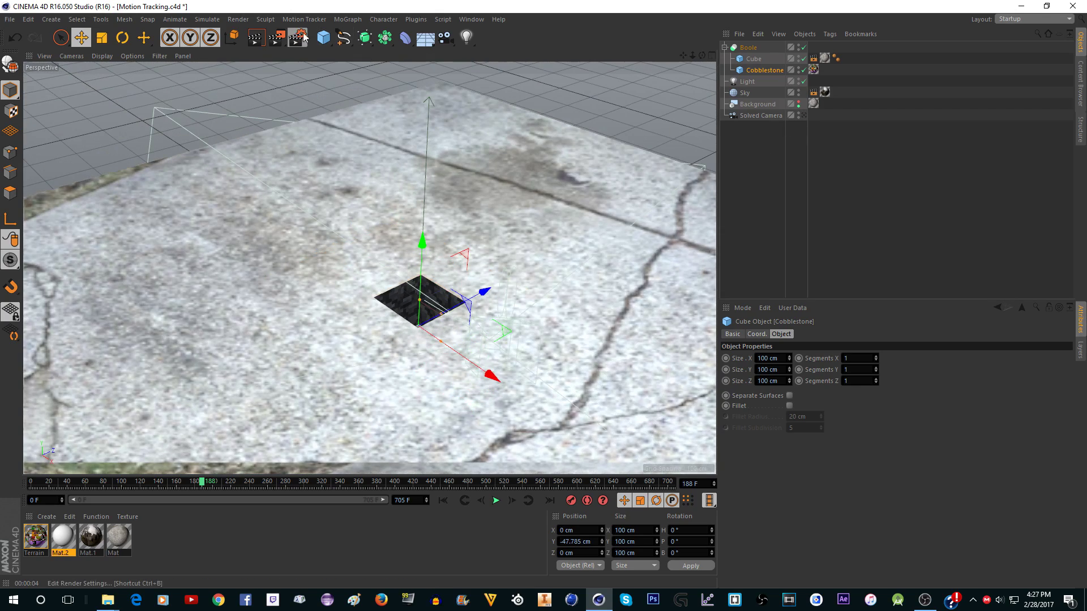
click(323, 37)
click(500, 1)
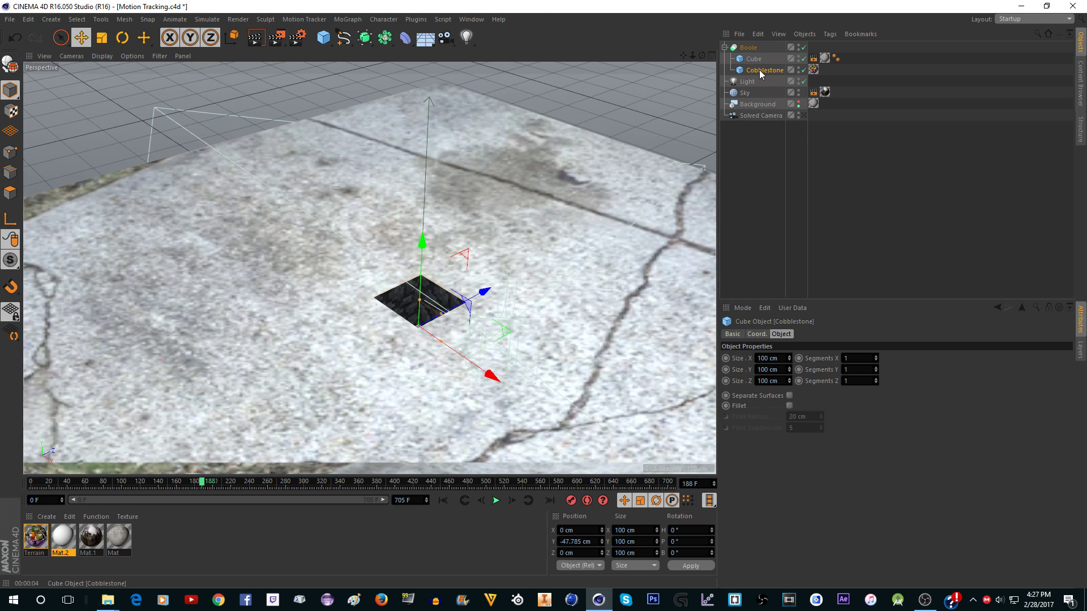
Step: Delete the Cobblestone cube and the Boole object, keeping the ground cube at the top level of the hierarchy
key(Delete)
drag(754, 58, 745, 44)
click(747, 59)
key(Delete)
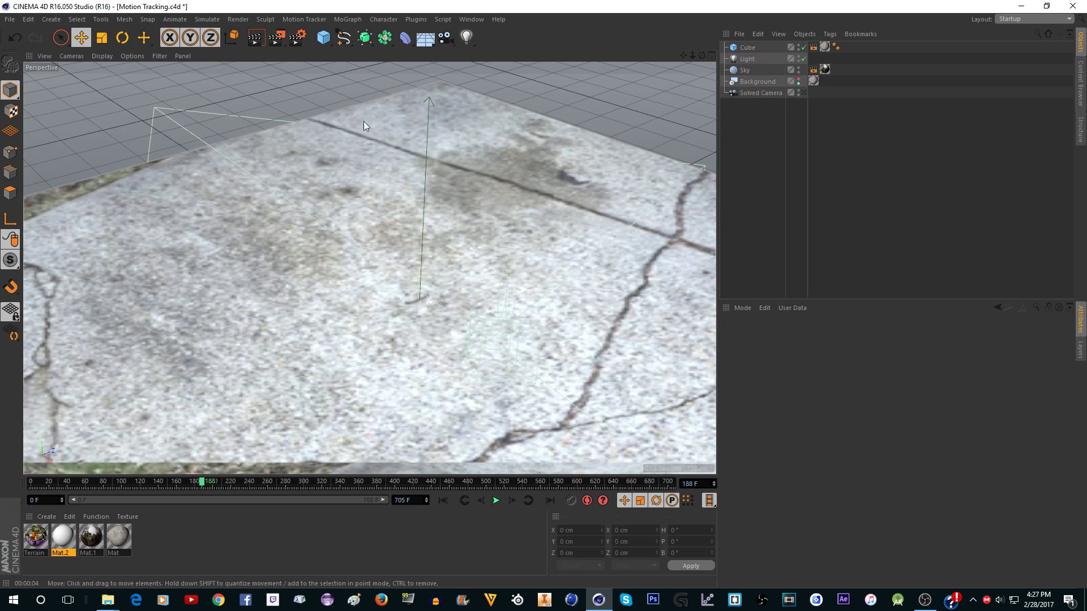
Step: Add a 200 cm cube, raise it to about Y 96 cm so it stands on the ground, and apply Mat.2 to it
click(323, 37)
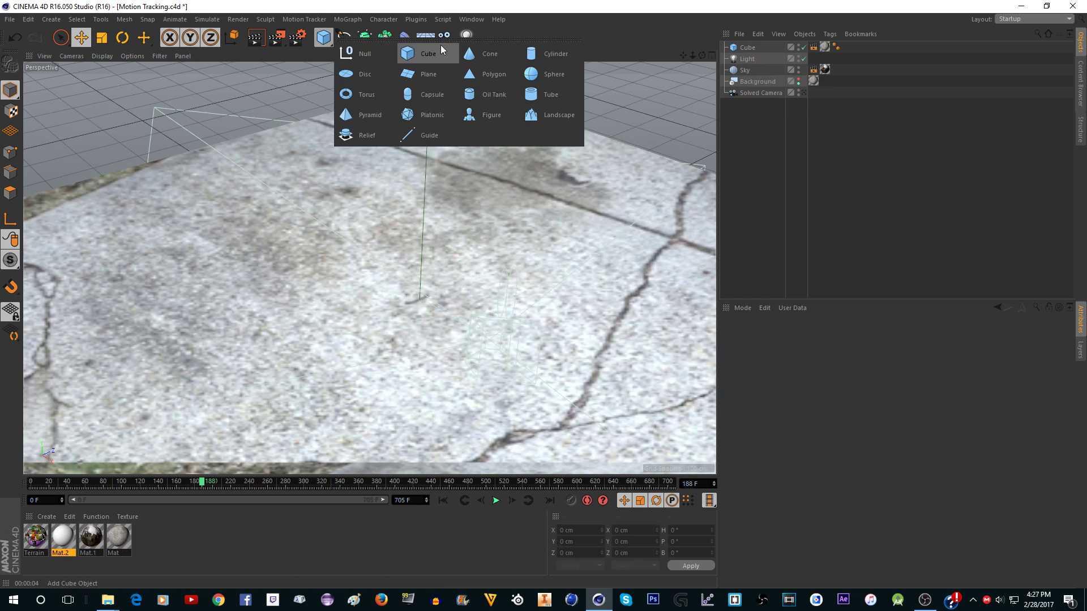
click(440, 46)
drag(425, 215, 428, 155)
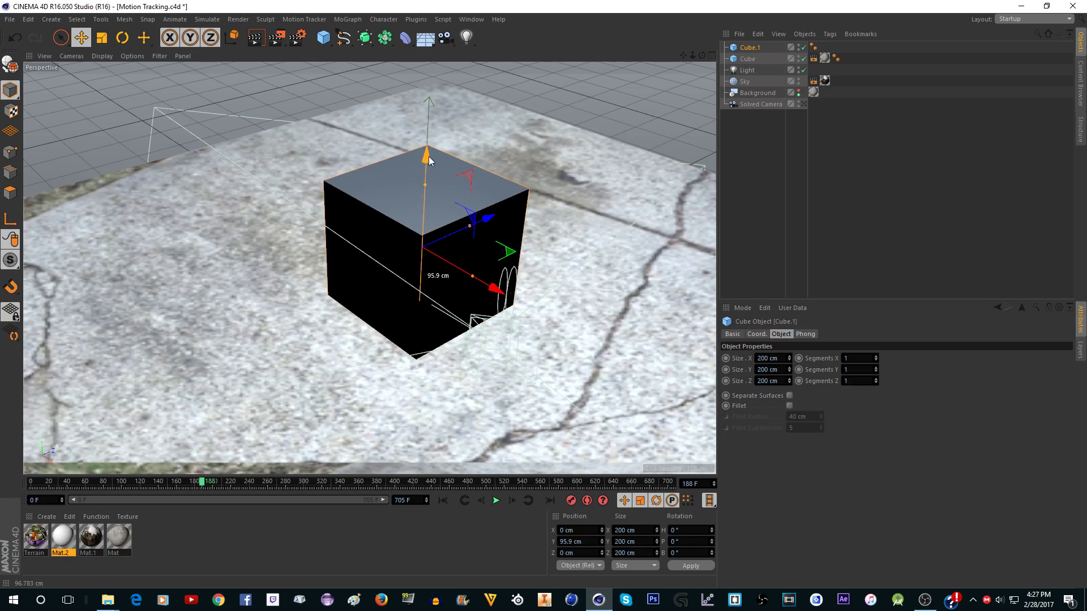
drag(63, 537, 426, 238)
Step: Raise the light to about Y 1101.6 cm and render previews of the white cube through the Solved Camera
click(804, 104)
click(257, 38)
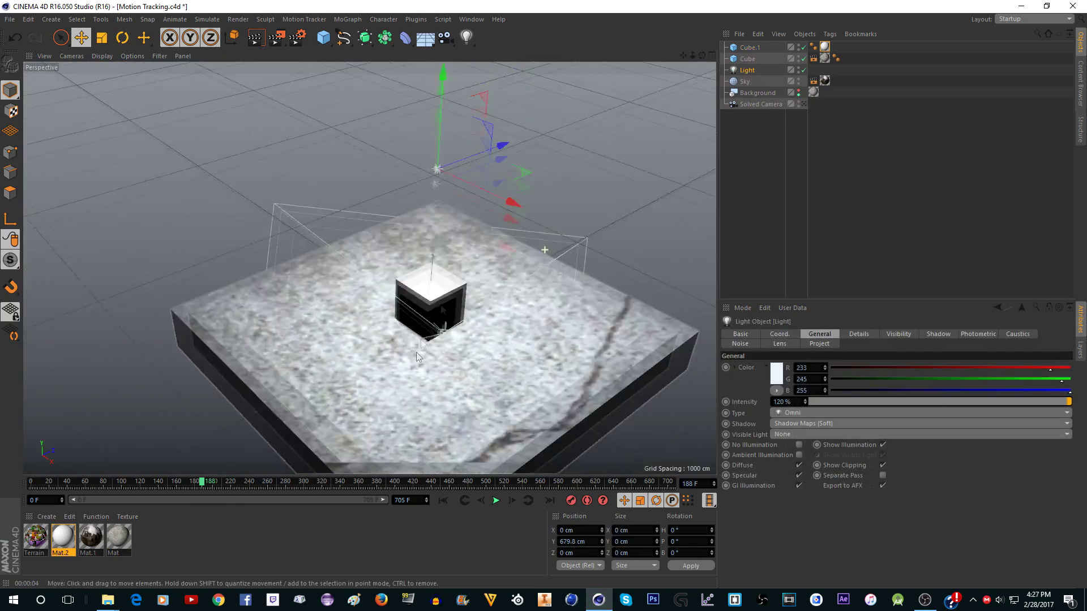
key(ctrl+r)
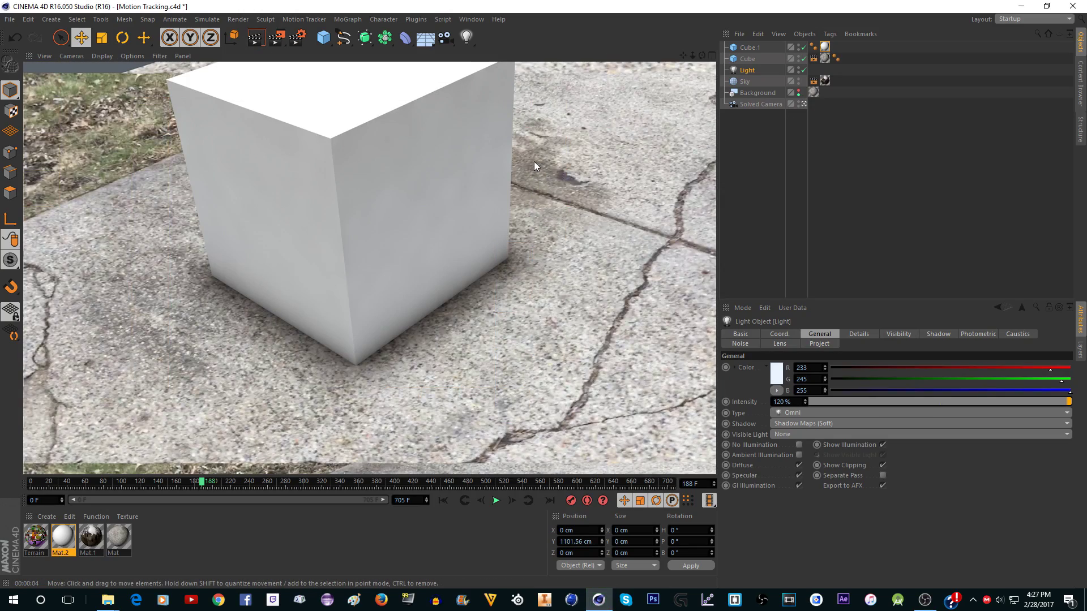
Step: Review the Mat.1 and Mat materials, and duplicate the concrete material Mat
click(90, 538)
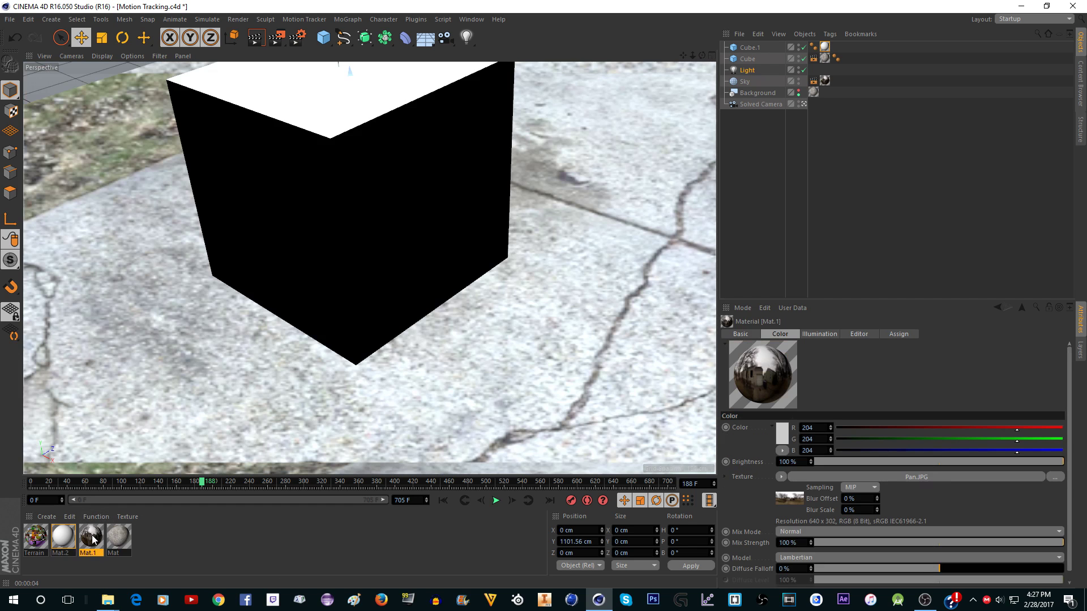
double_click(91, 538)
click(487, 76)
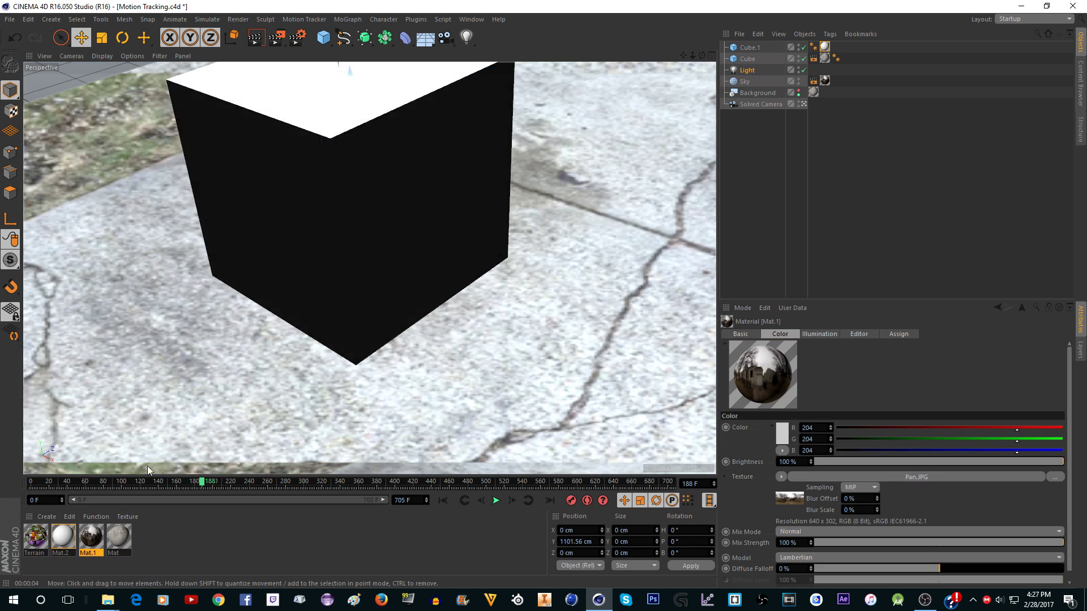
double_click(114, 536)
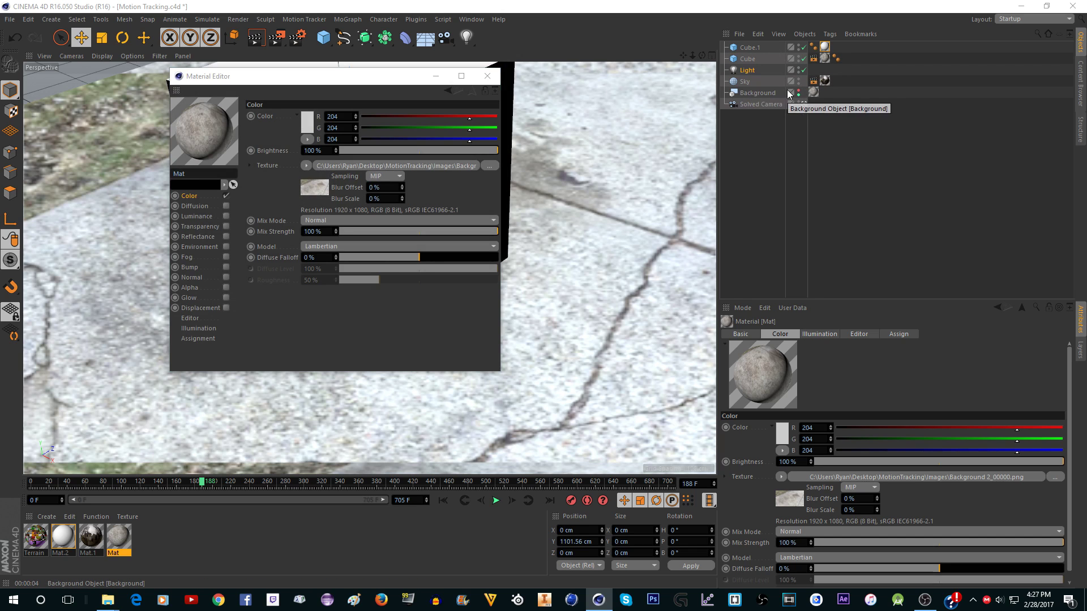
click(487, 76)
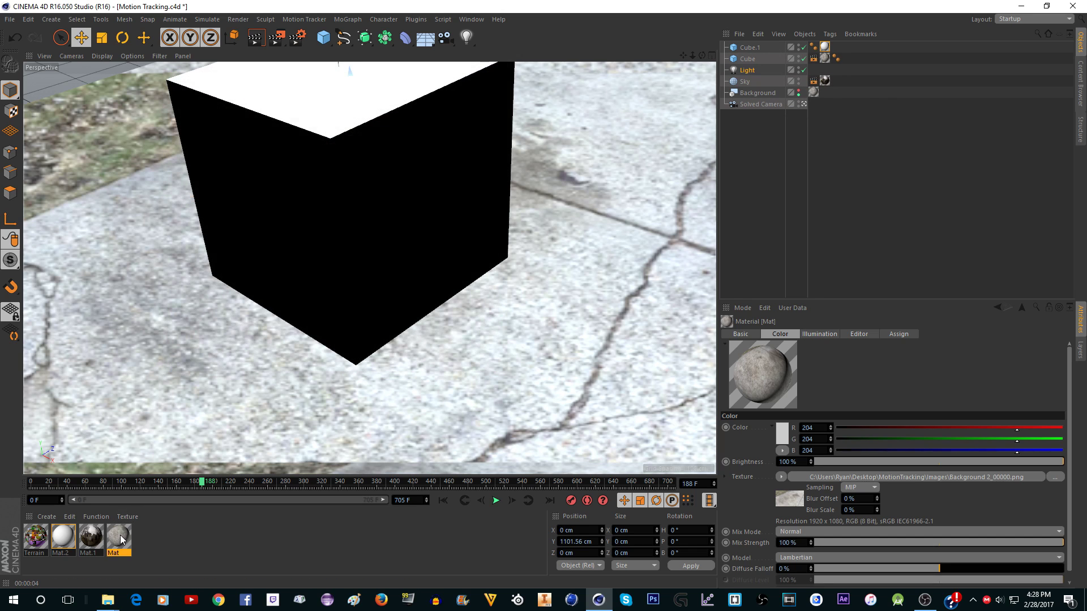
key(ctrl+c)
key(ctrl+v)
Step: Enable Reflectance on the copied Mat and set its Default Specular type to Reflection (Legacy)
double_click(35, 535)
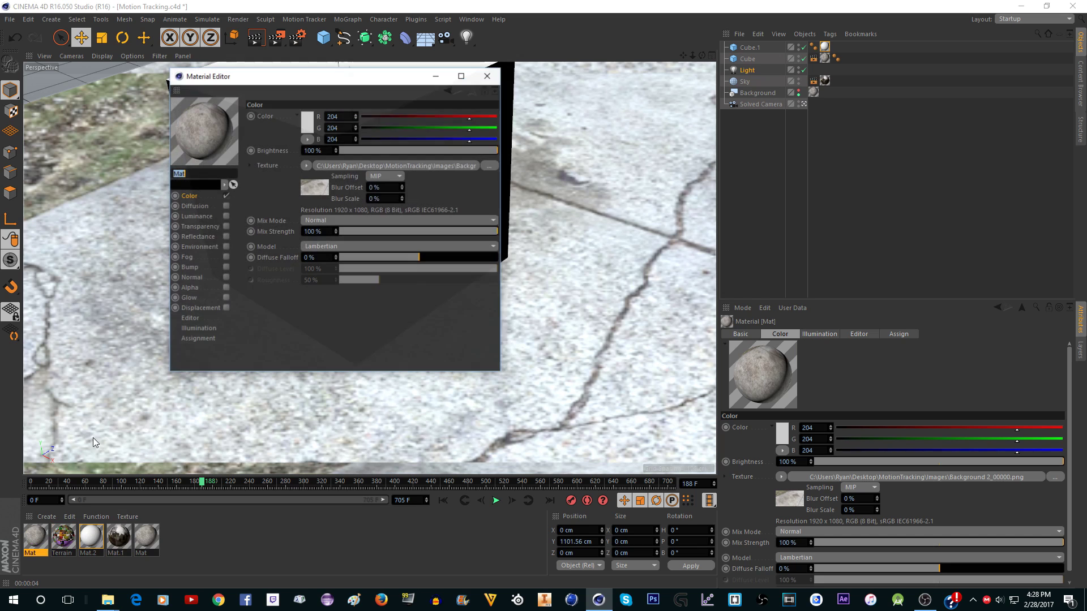
click(226, 236)
click(314, 120)
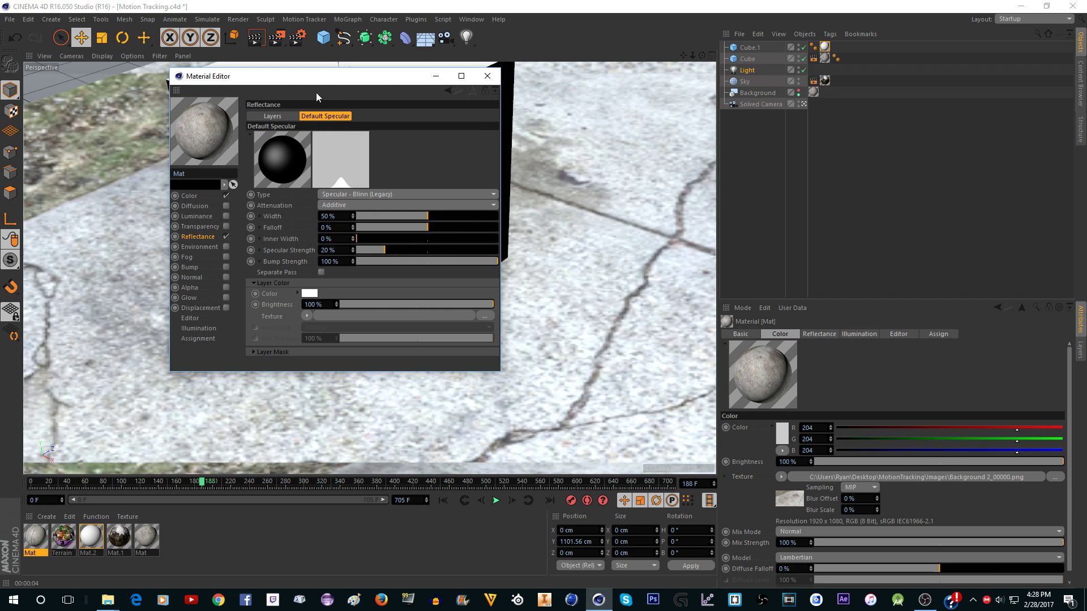
drag(292, 82, 710, 107)
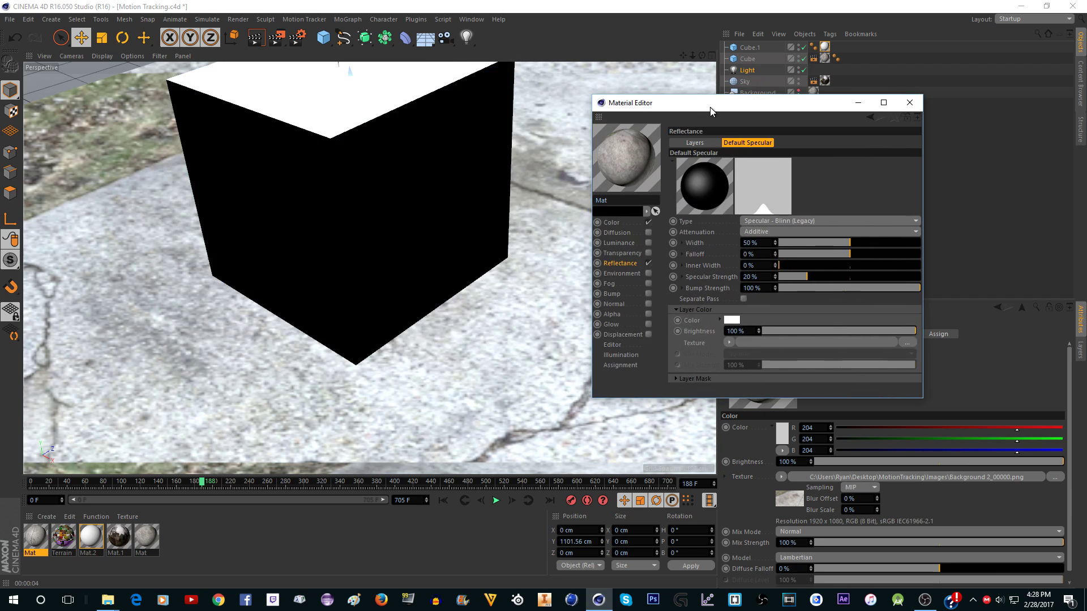
click(765, 217)
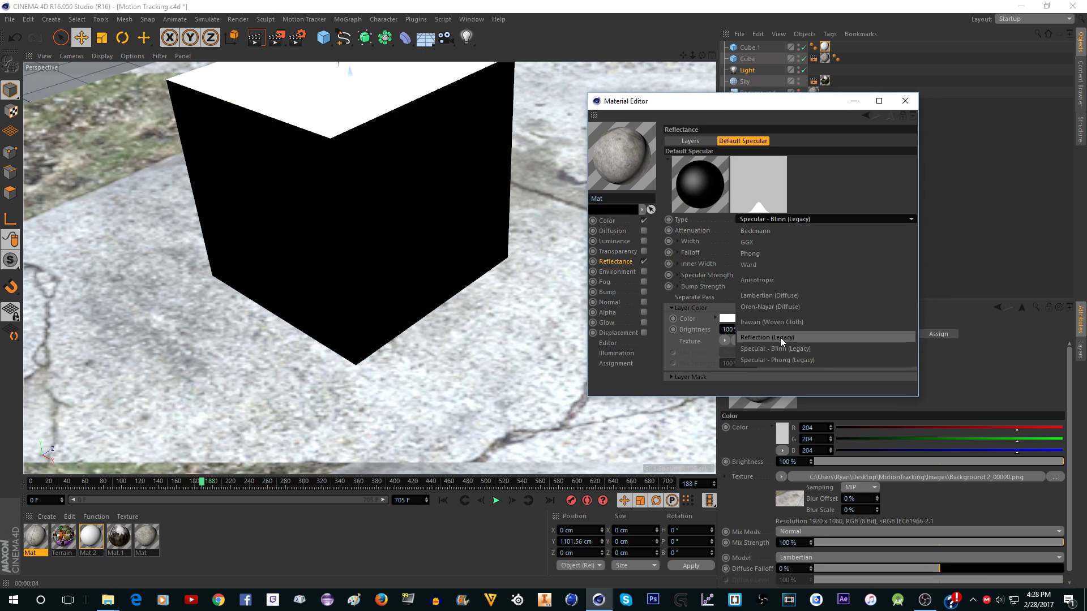
click(769, 337)
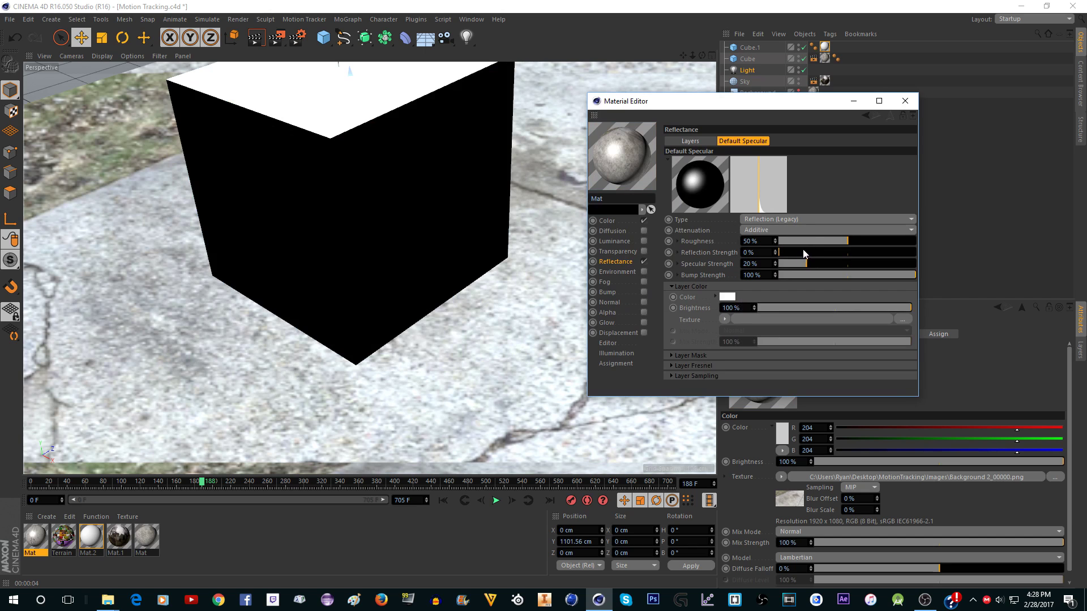
Step: Set the copied material's Roughness, Specular Strength and Bump Strength to 0%, and give it a low Reflection Strength
drag(807, 237, 658, 253)
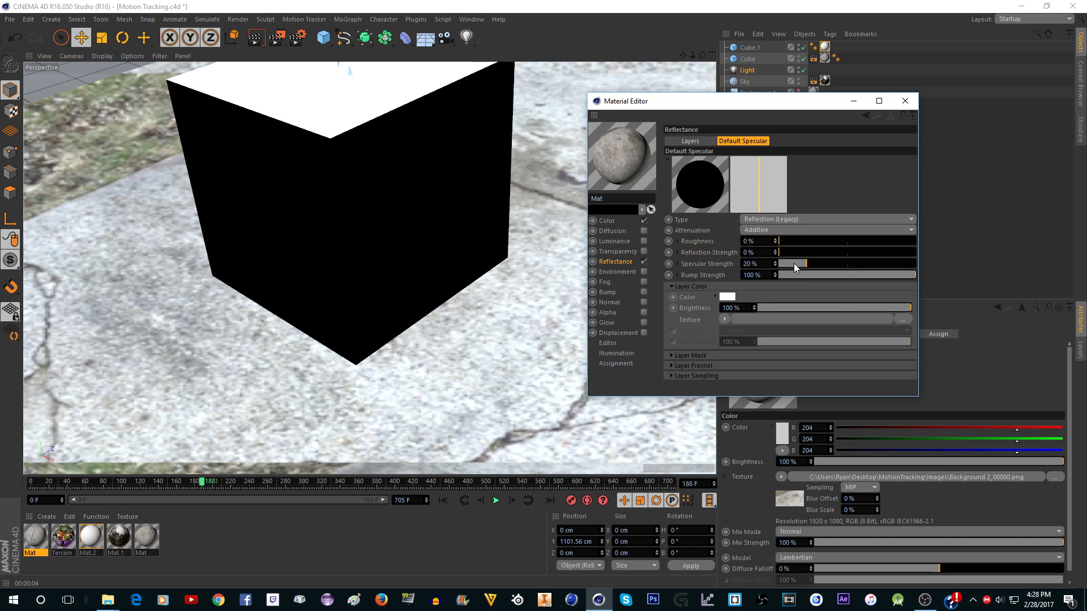
drag(794, 264, 700, 266)
drag(811, 276, 728, 275)
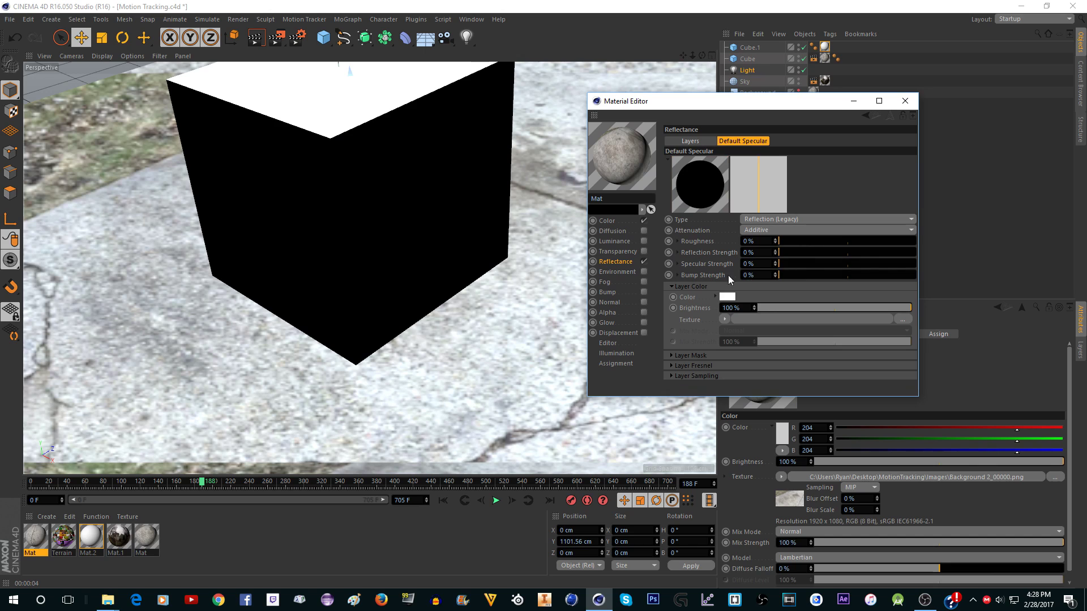
click(793, 252)
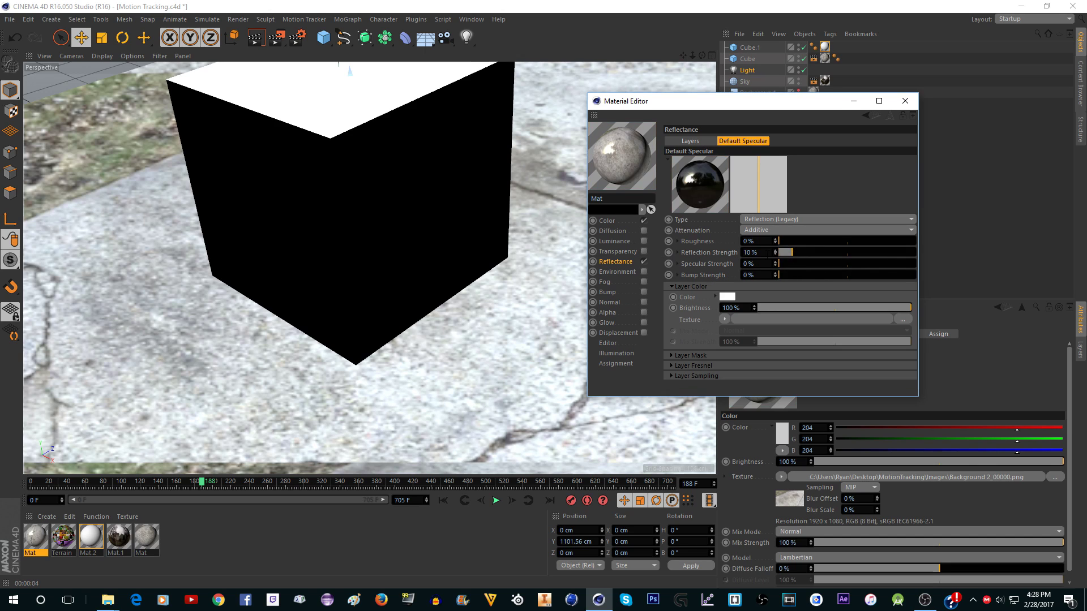
click(799, 252)
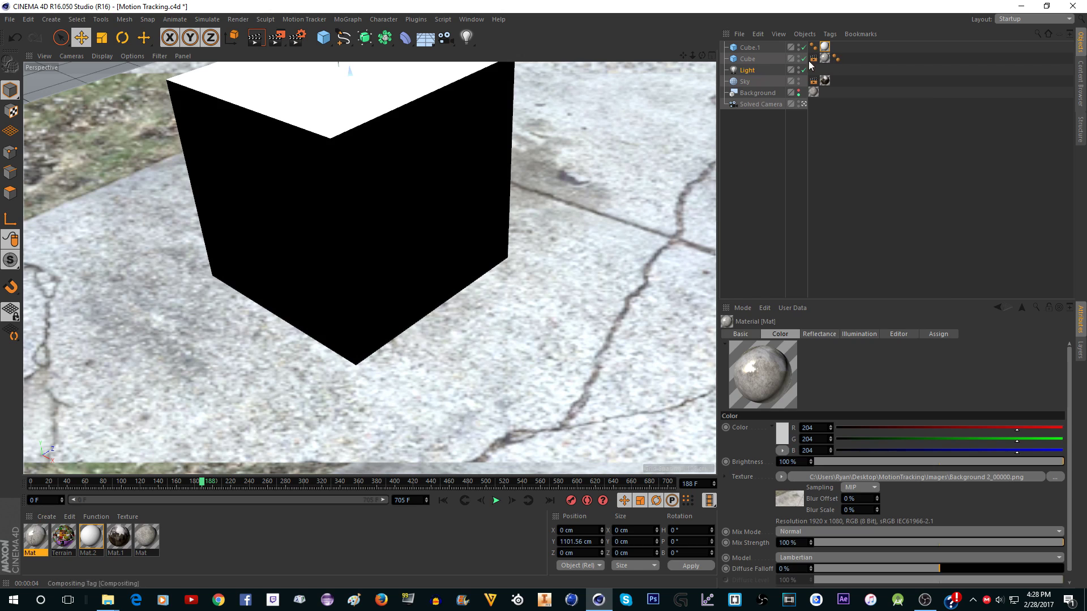
Step: Apply the reflective copy of Mat to the ground cube and render a preview
click(749, 59)
click(835, 194)
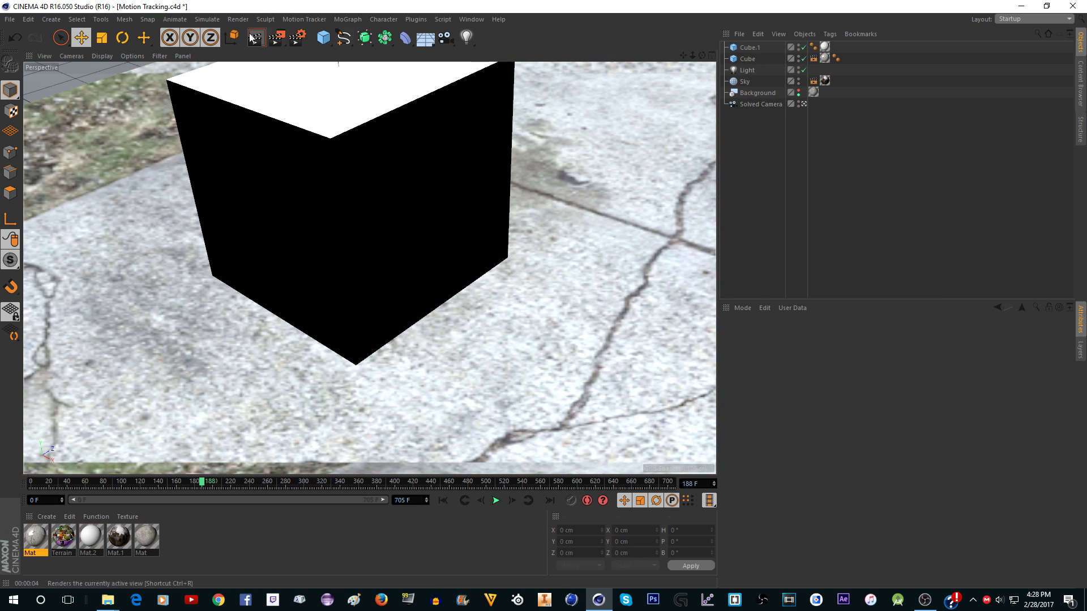
click(254, 37)
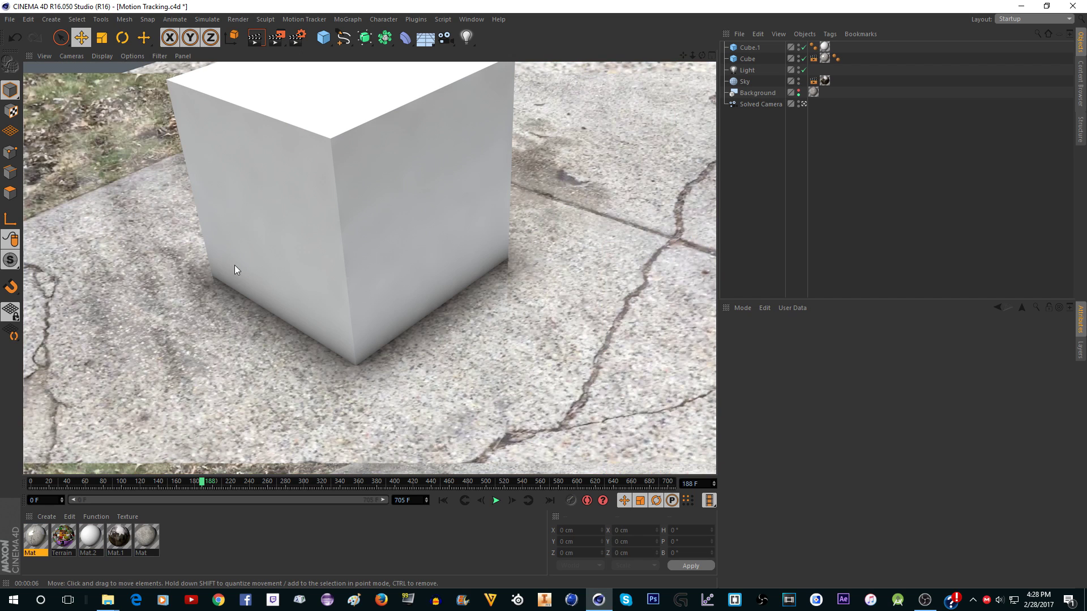
Step: Increase the ground material's Reflection Strength to about 49% and render a preview
double_click(35, 536)
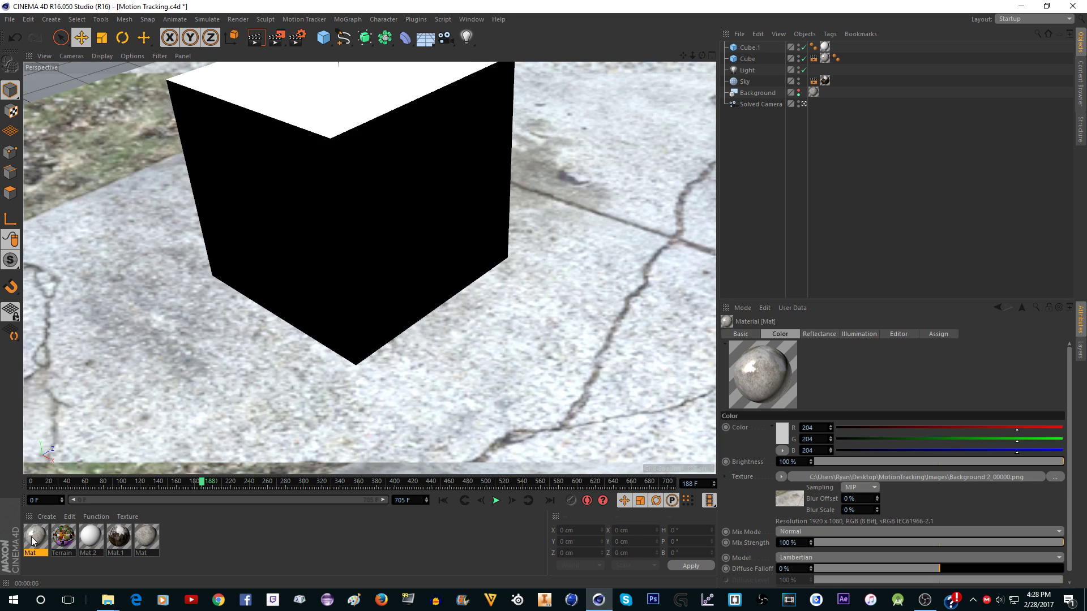
drag(375, 228, 424, 226)
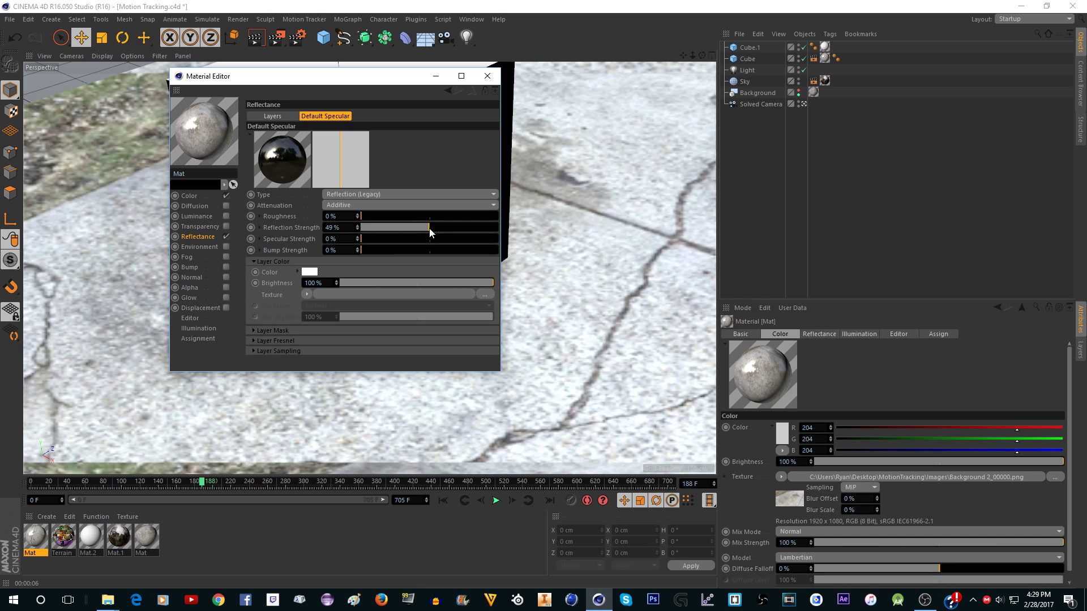
click(488, 76)
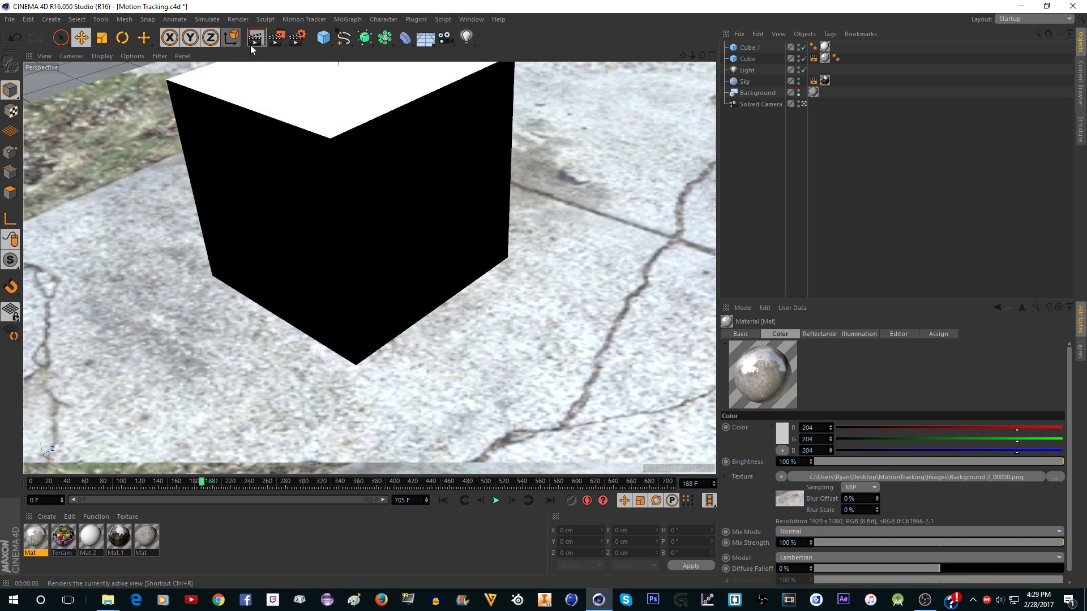
click(255, 41)
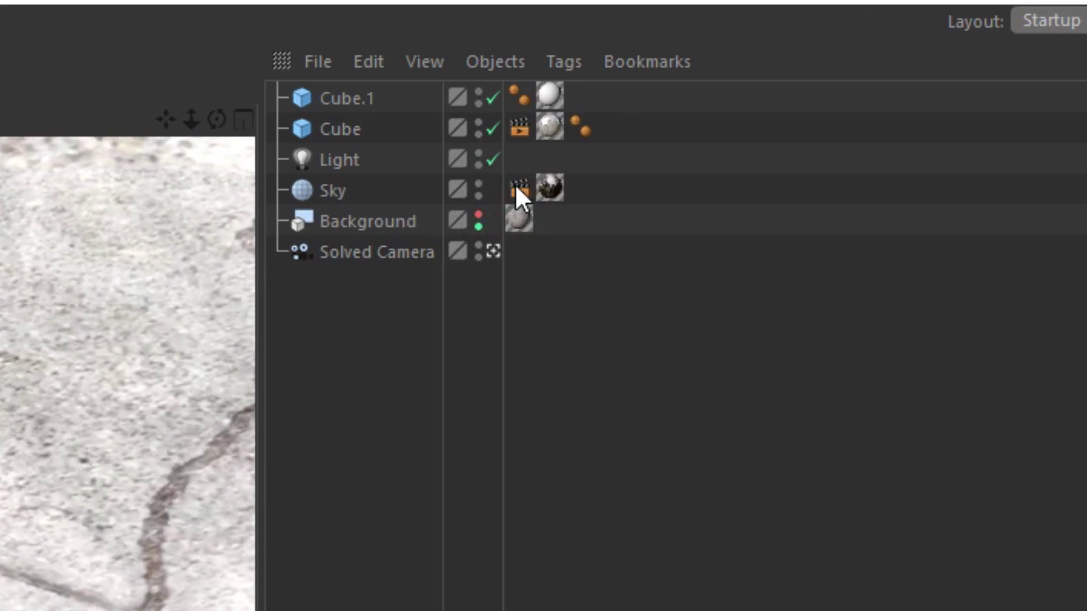
Step: Turn off Seen by Reflection in the Sky's Compositing tag and render a preview
click(517, 188)
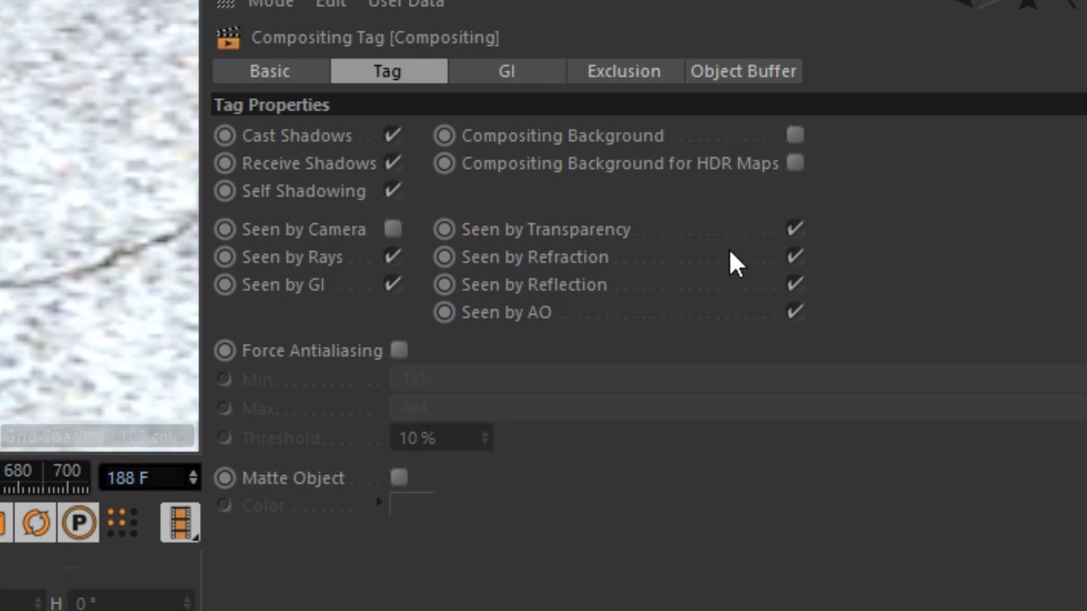
click(795, 284)
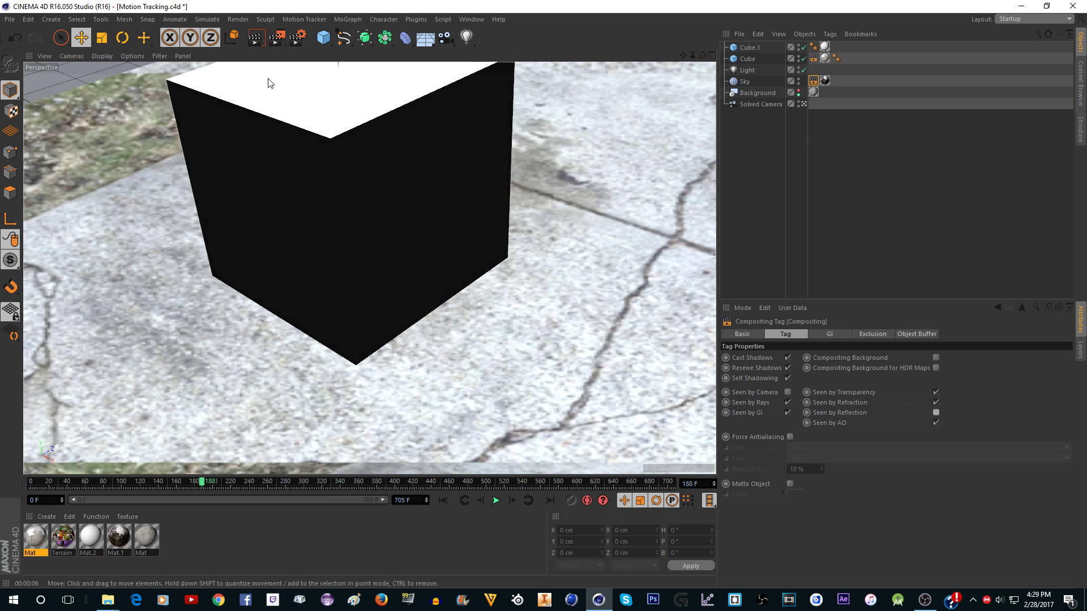
click(256, 38)
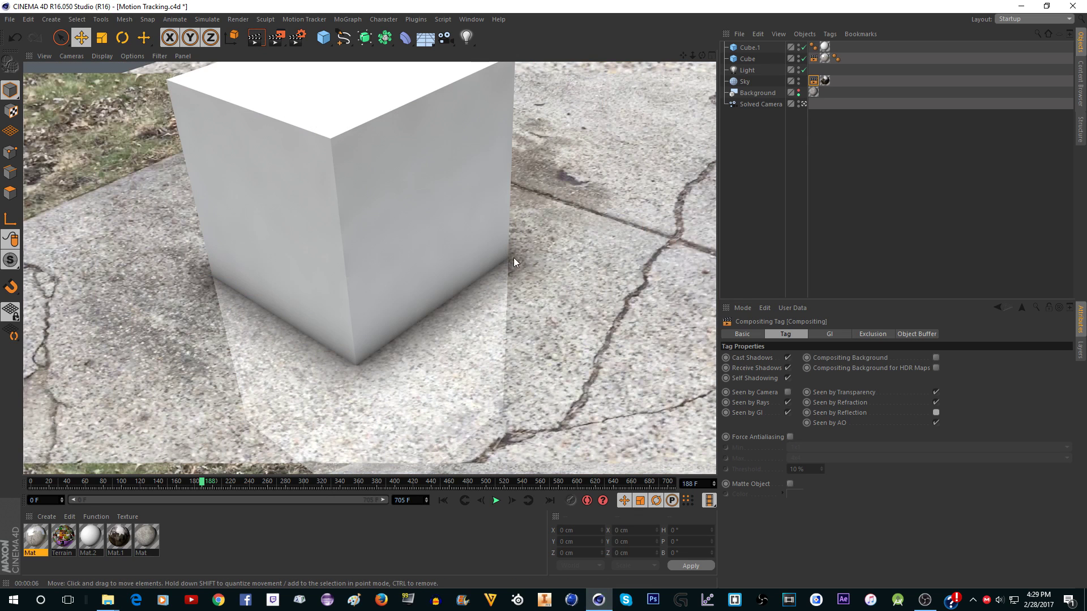